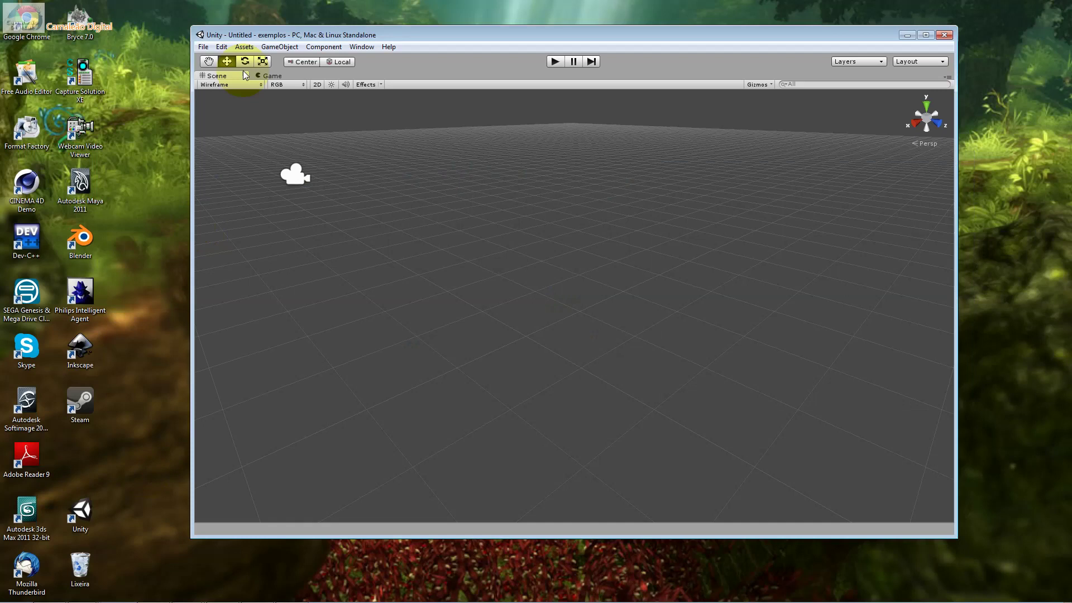
# - Start File > New Project and switch between the Project Wizard's Open Project and Create New Project tabs
pyautogui.click(203, 47)
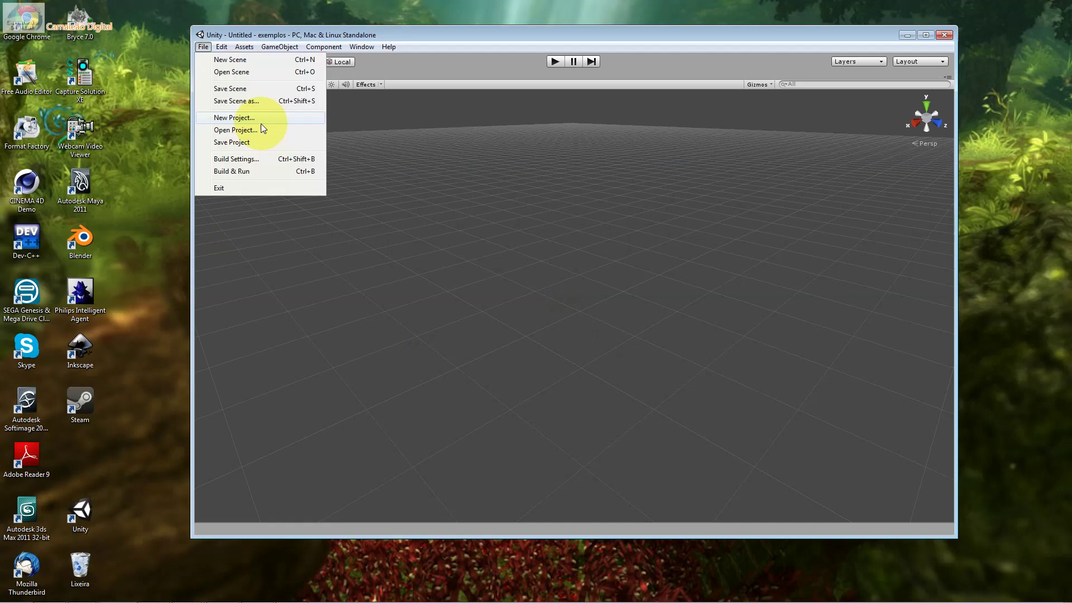
pyautogui.click(260, 123)
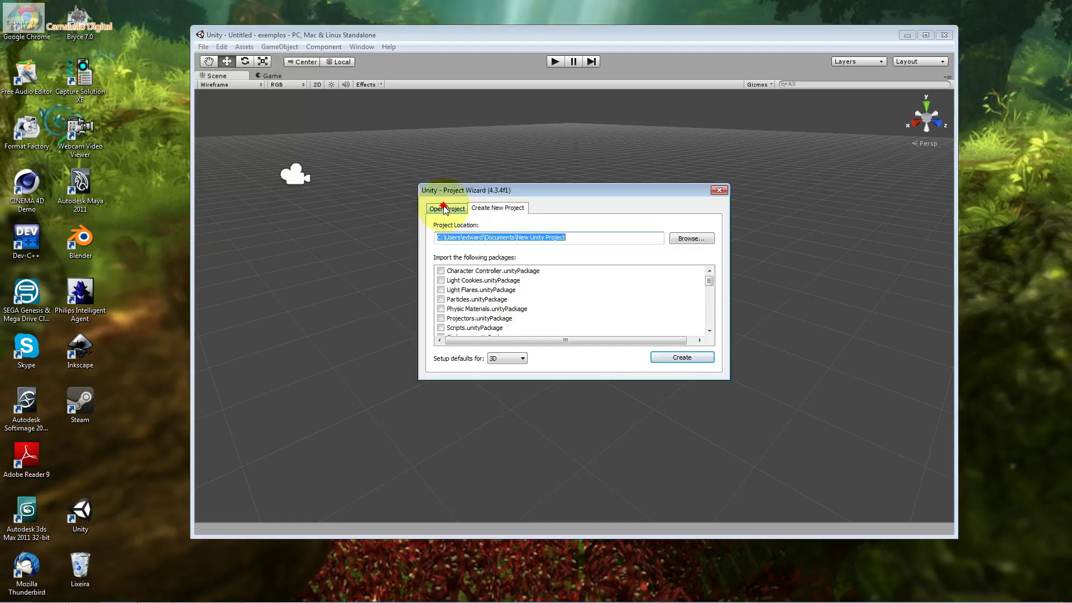
pyautogui.click(445, 209)
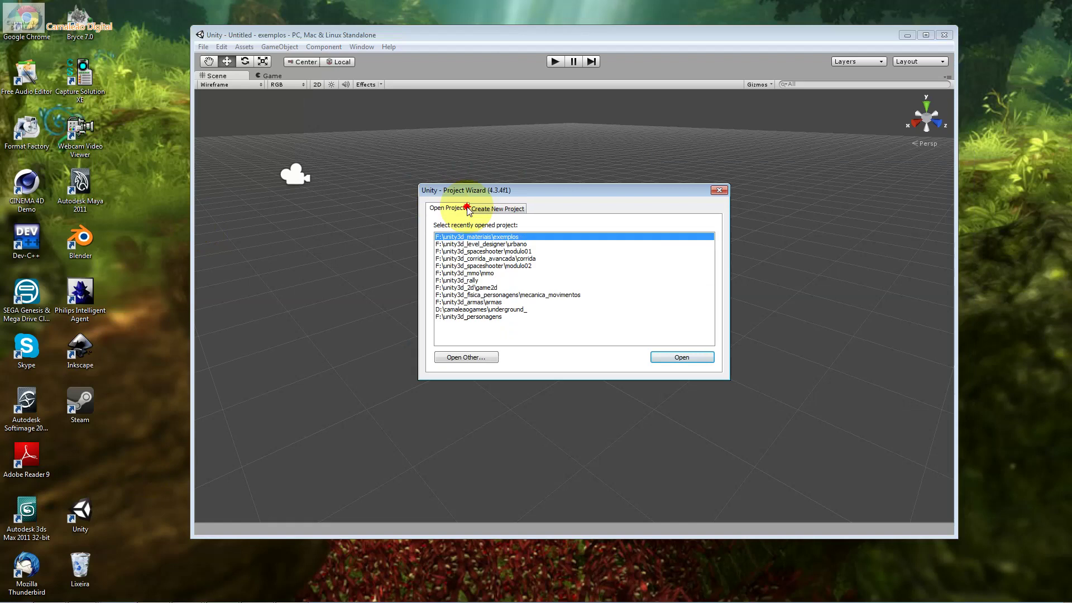
pyautogui.click(492, 208)
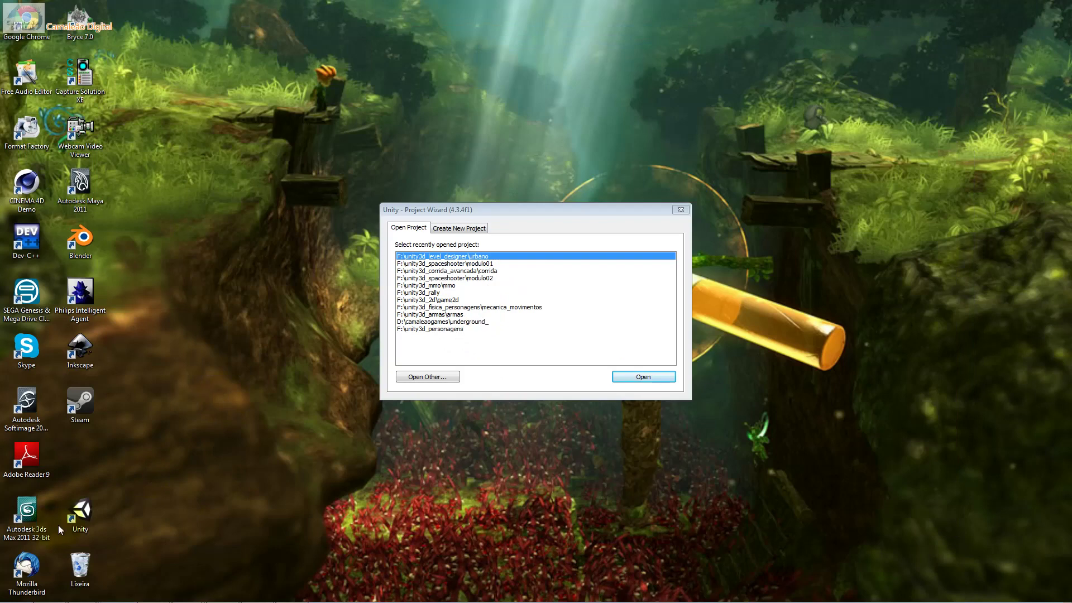
pyautogui.click(423, 229)
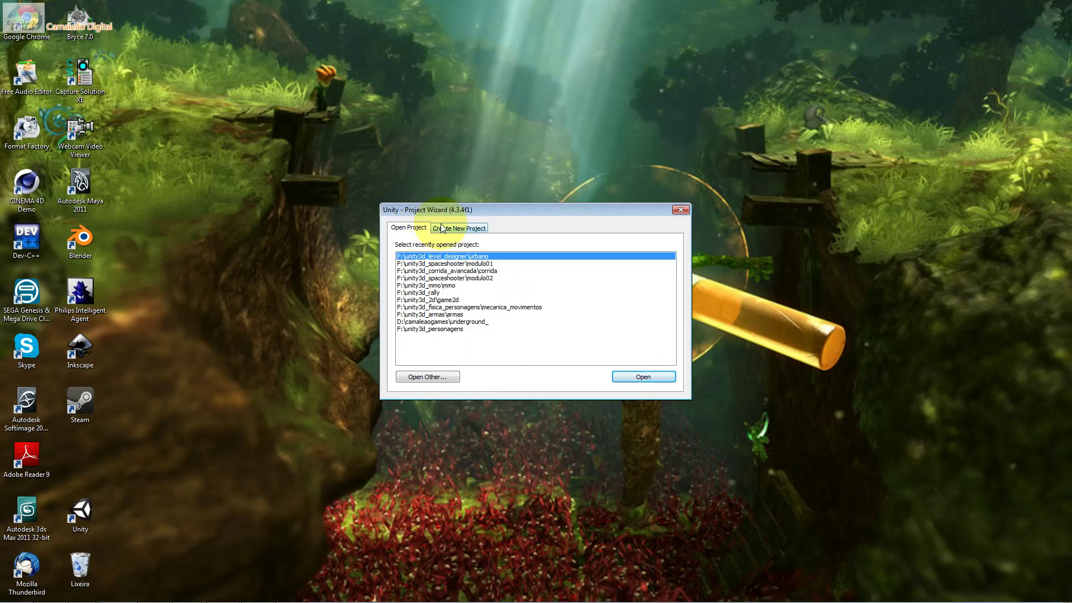
# - On Create New Project, browse the packages from Character Controller to Standard Assets (Mobile), ticking none
pyautogui.click(444, 229)
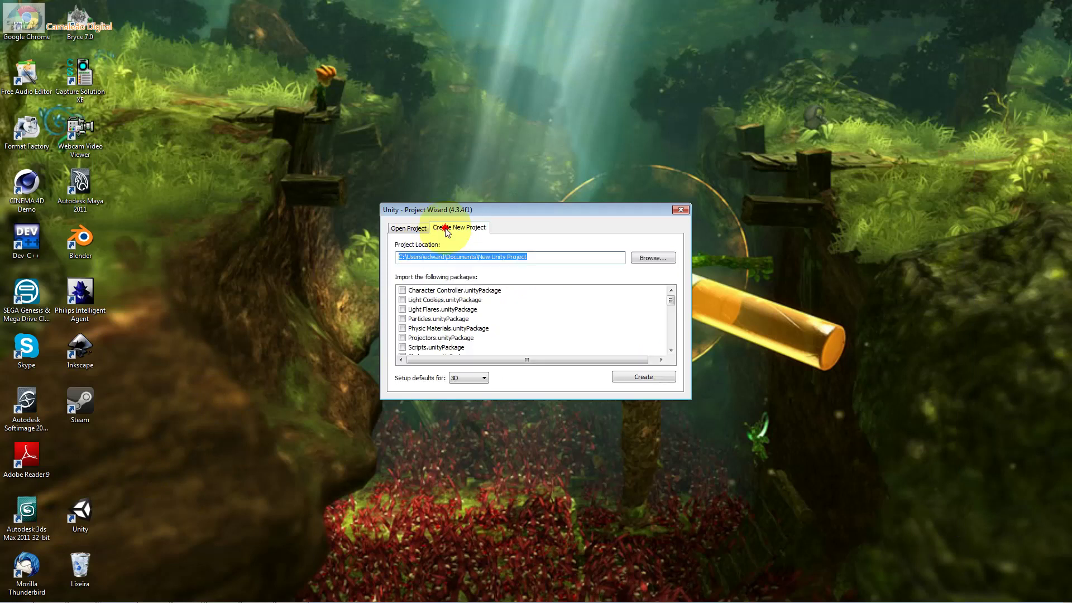
pyautogui.click(671, 299)
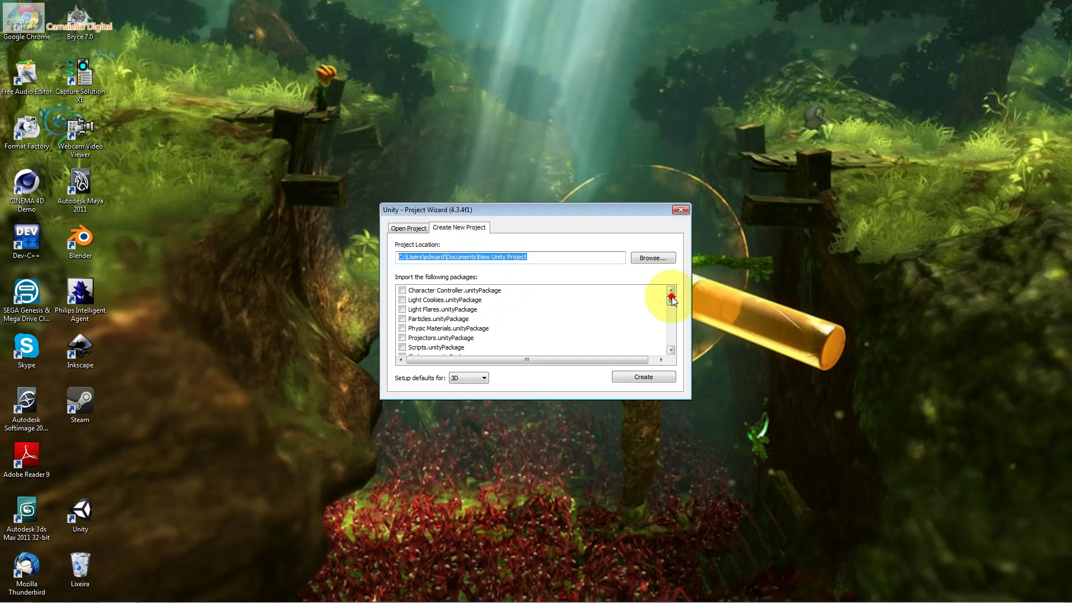
pyautogui.click(581, 291)
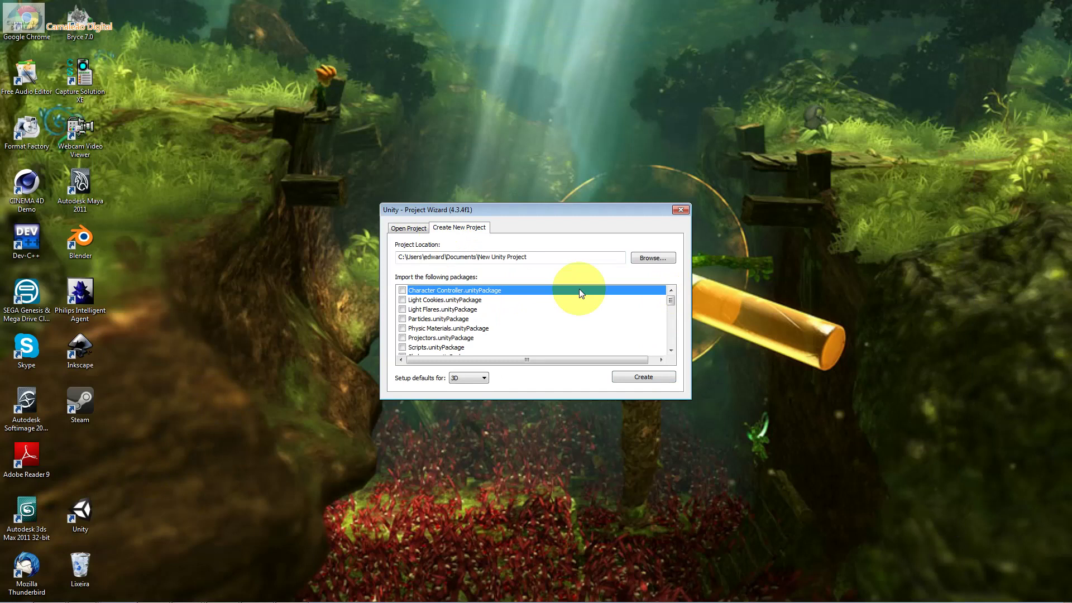
pyautogui.click(455, 291)
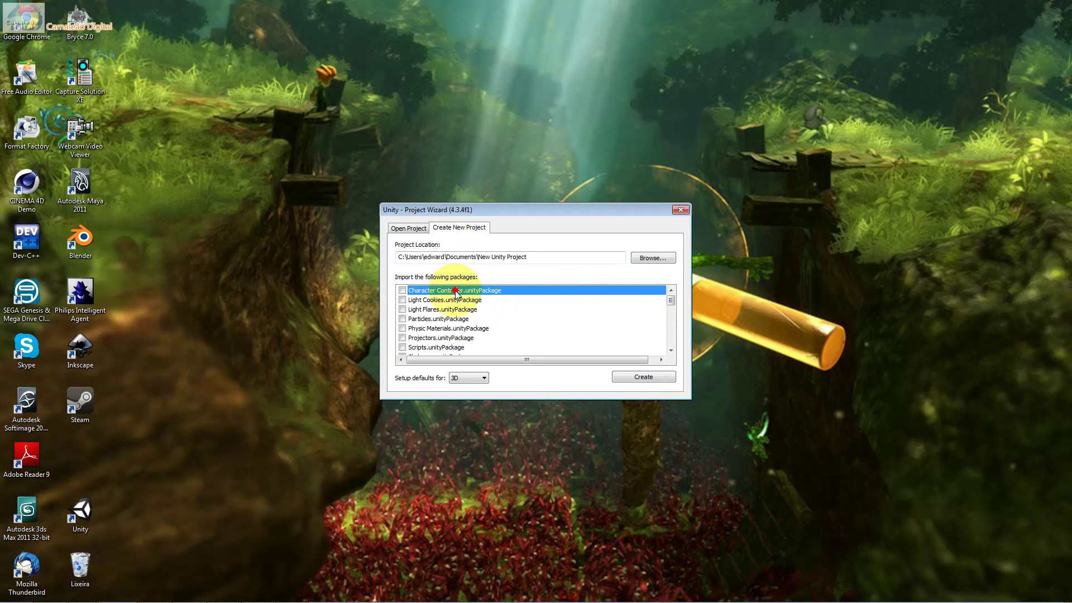
pyautogui.moveTo(455, 291); pyautogui.dragTo(454, 312)
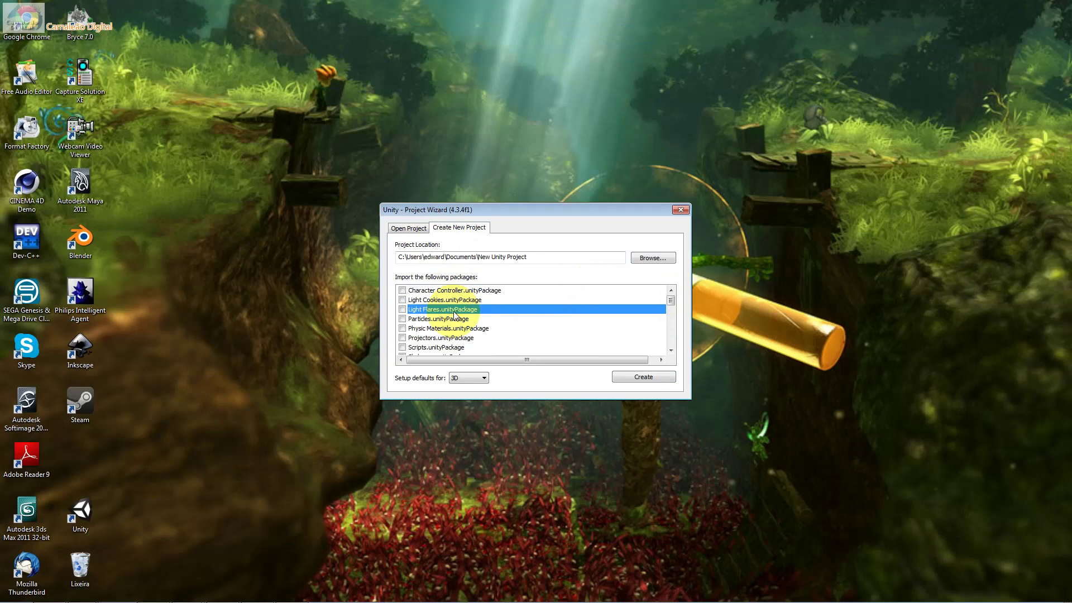
pyautogui.moveTo(455, 328); pyautogui.dragTo(456, 337)
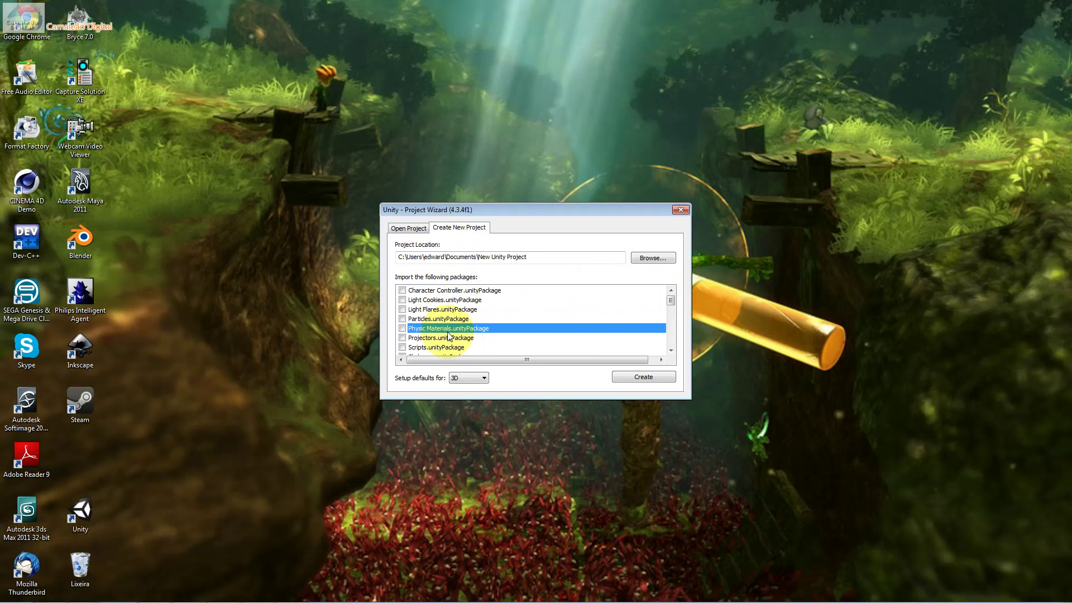
pyautogui.scroll(-1, 446, 332)
pyautogui.click(440, 318)
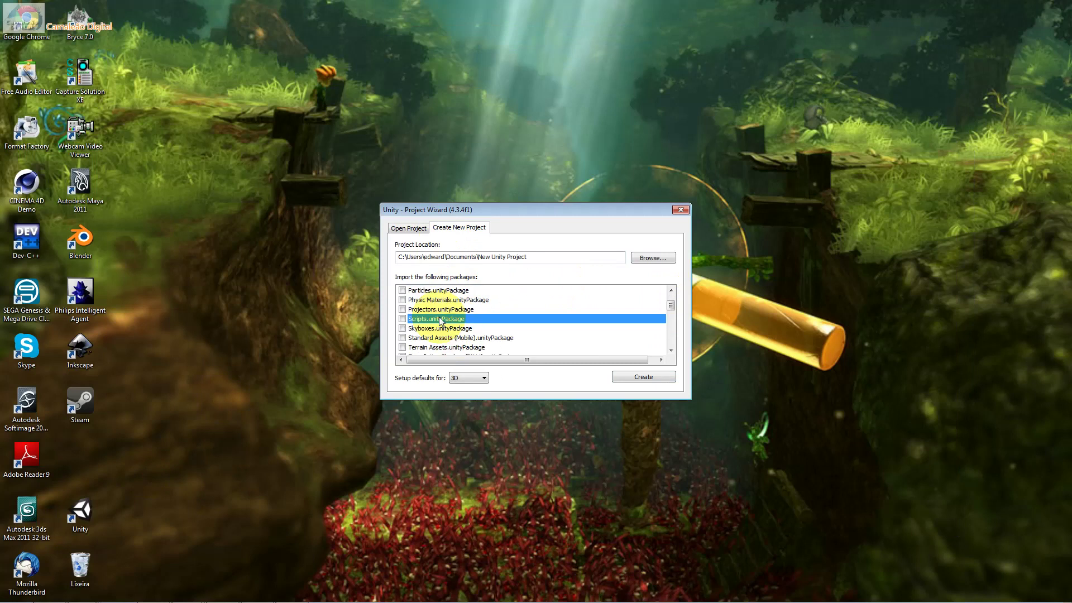
pyautogui.click(440, 329)
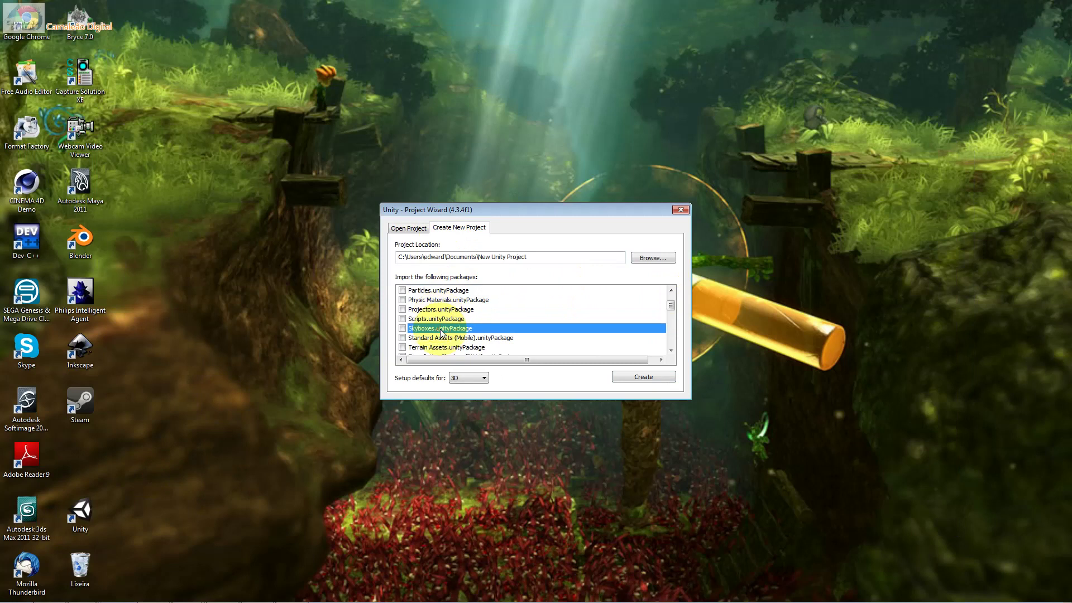
pyautogui.click(435, 338)
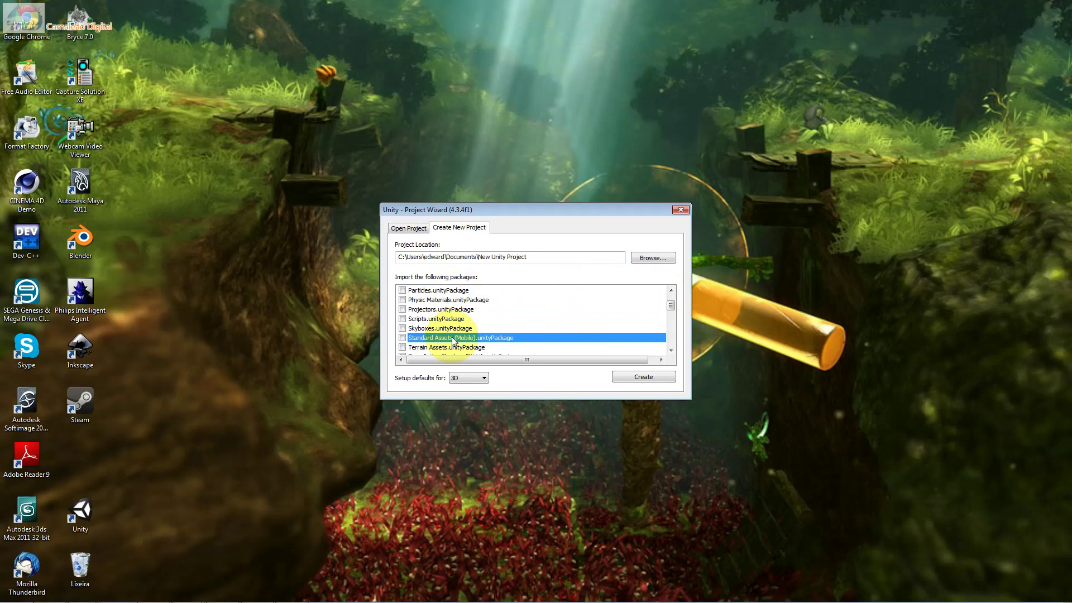
pyautogui.moveTo(452, 337); pyautogui.dragTo(451, 301)
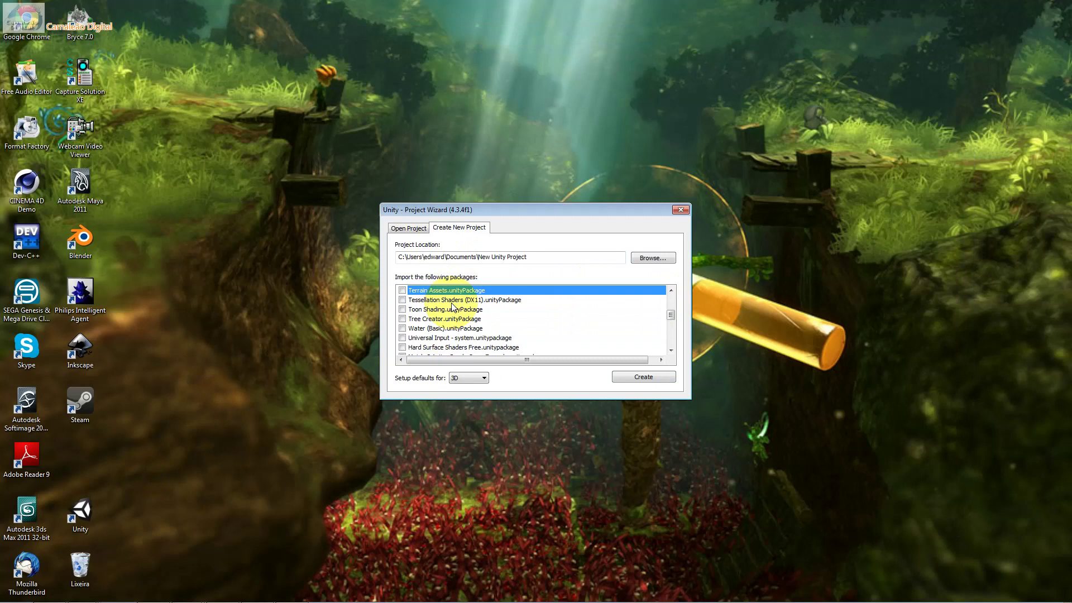
pyautogui.click(452, 301)
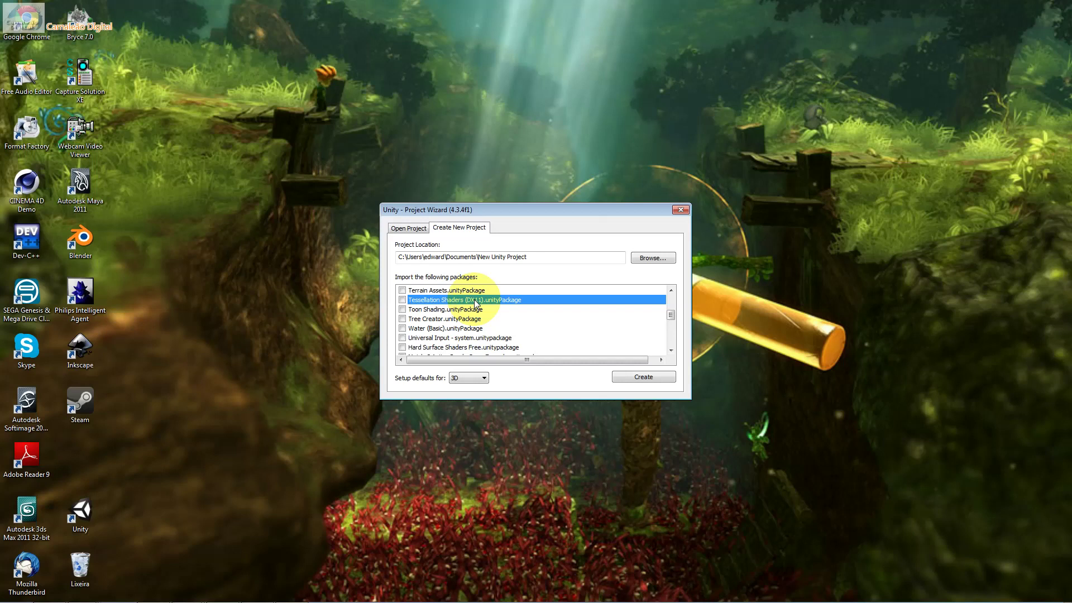
pyautogui.click(474, 311)
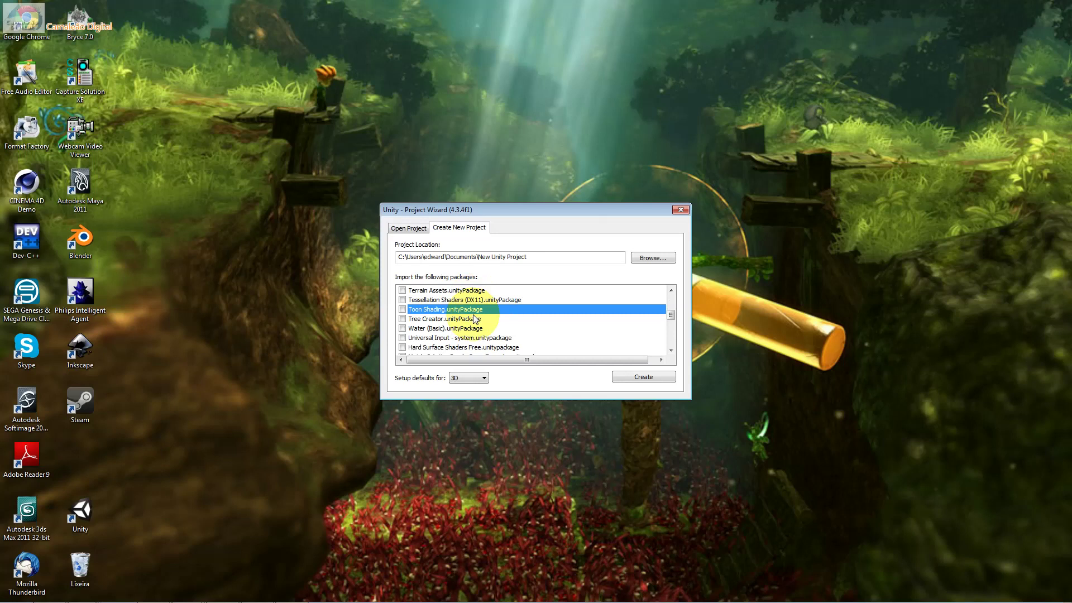
pyautogui.click(454, 320)
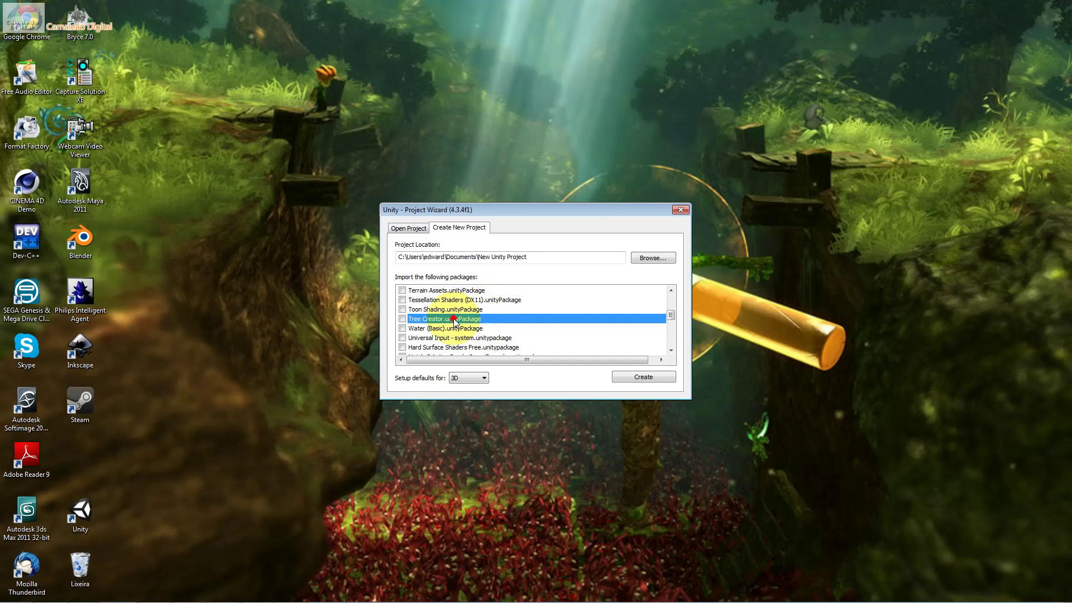
pyautogui.scroll(-1, 455, 319)
pyautogui.click(441, 310)
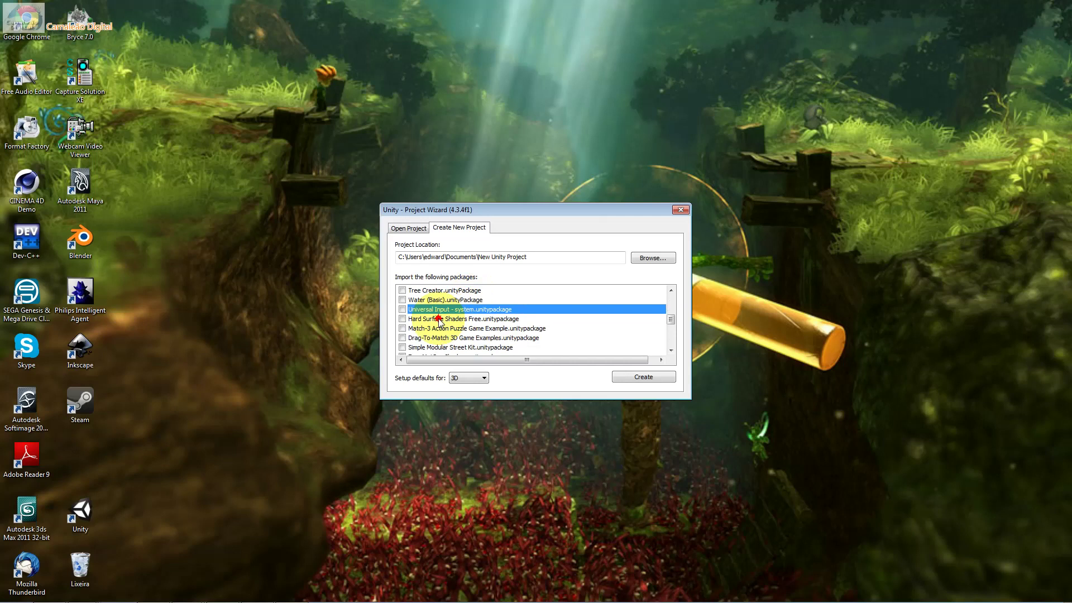
pyautogui.click(460, 328)
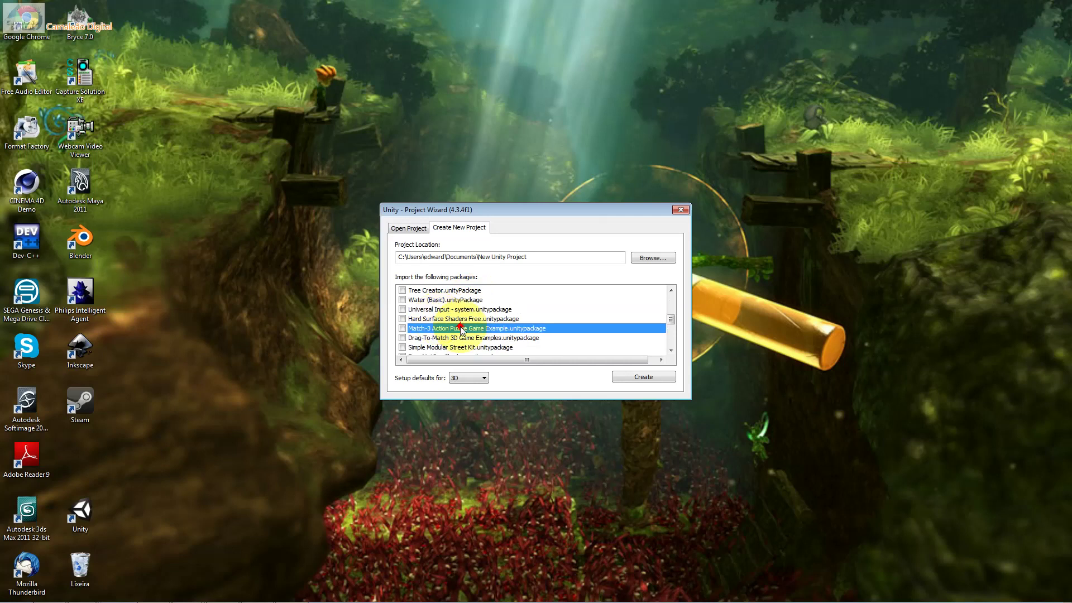
pyautogui.click(458, 320)
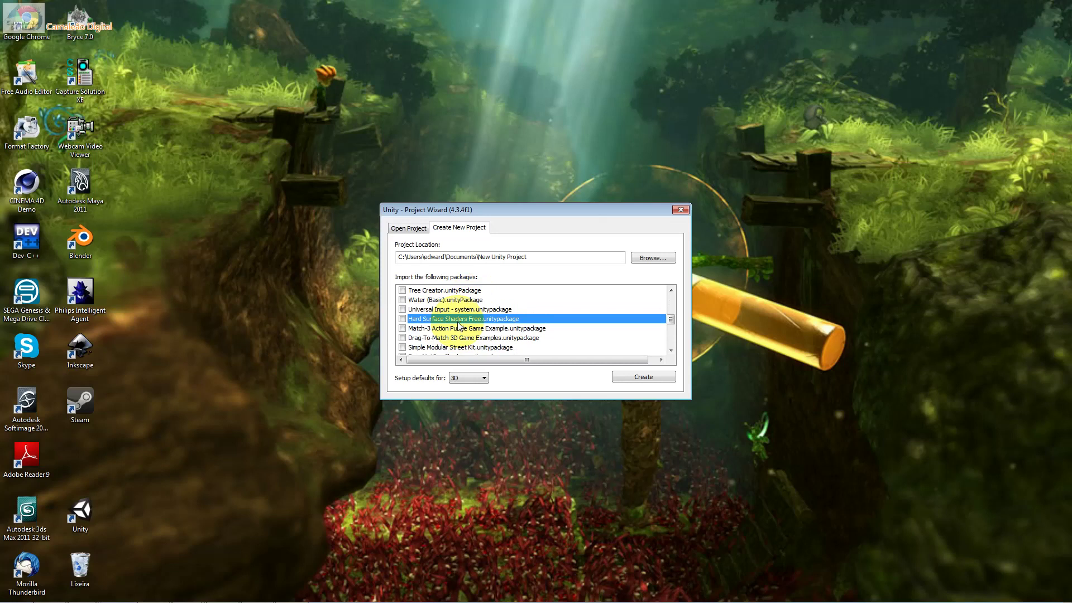
pyautogui.click(454, 331)
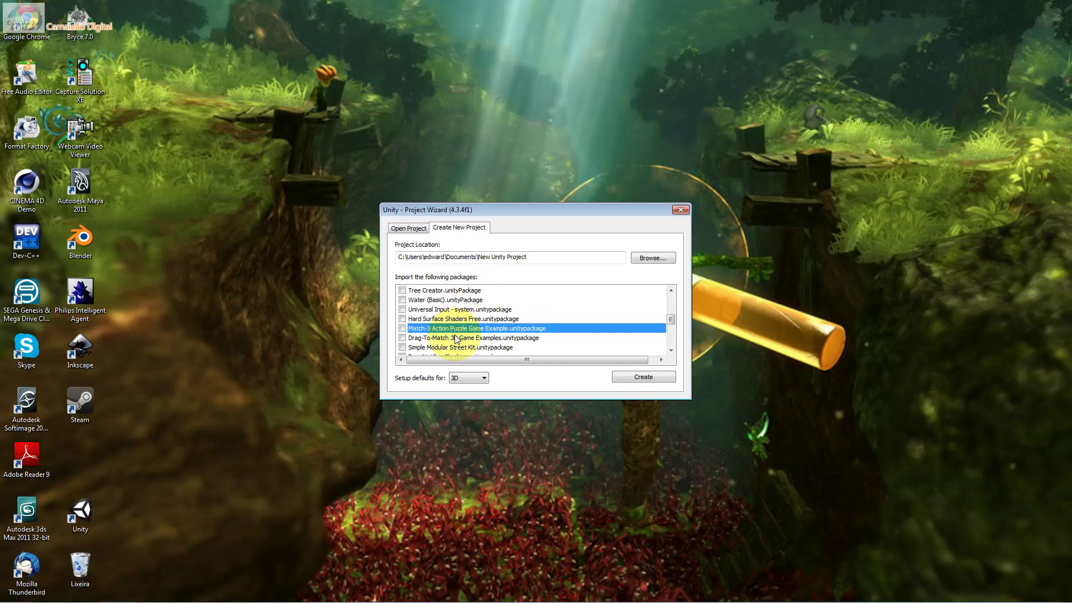
pyautogui.click(452, 329)
pyautogui.scroll(-1, 452, 329)
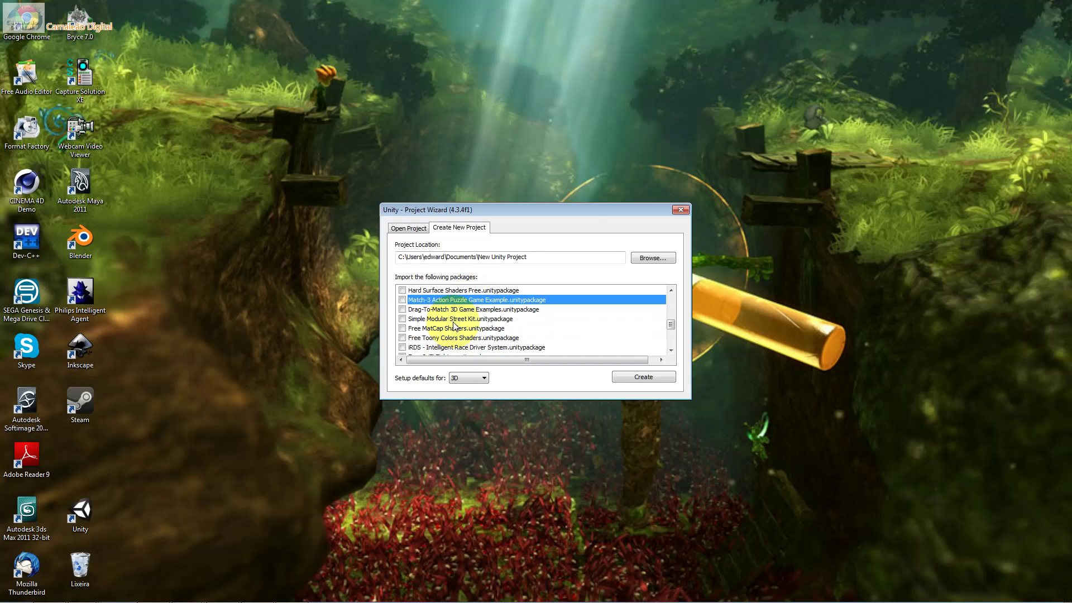
pyautogui.scroll(-1, 452, 323)
pyautogui.click(444, 310)
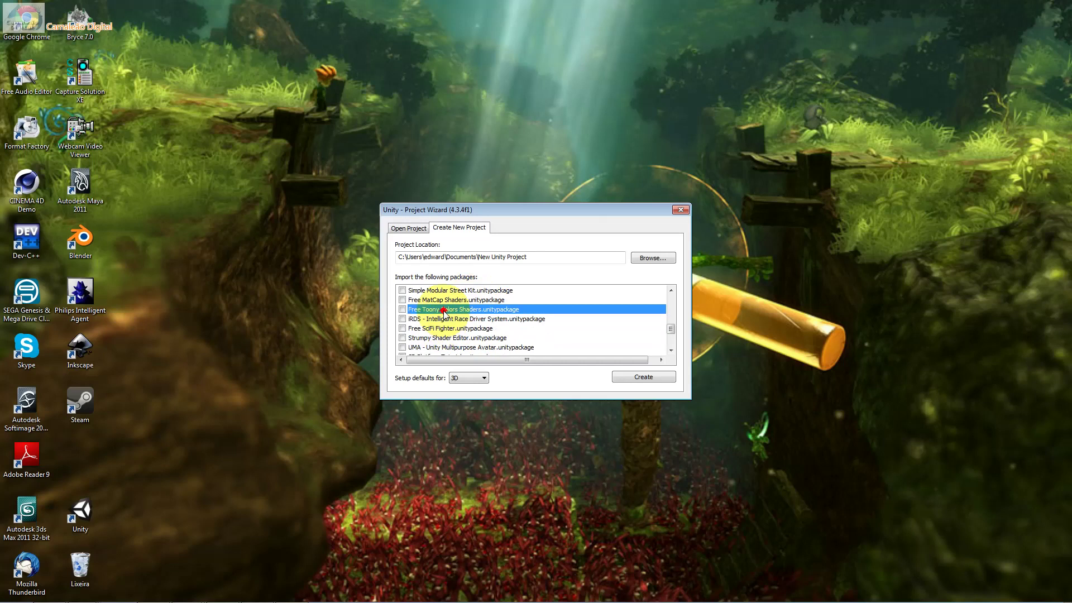
pyautogui.scroll(-2, 443, 313)
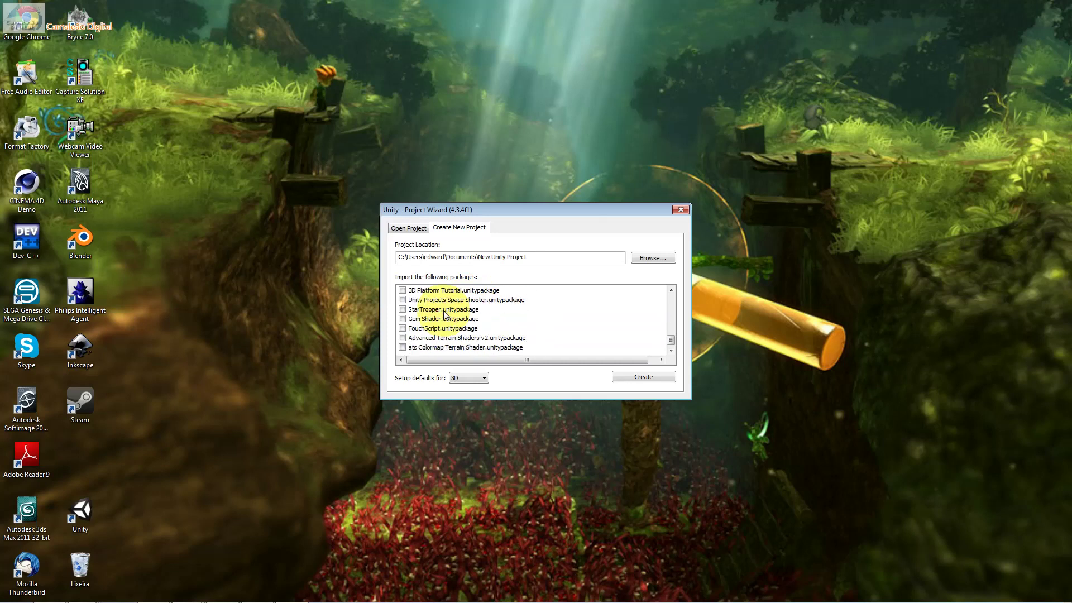
pyautogui.click(461, 341)
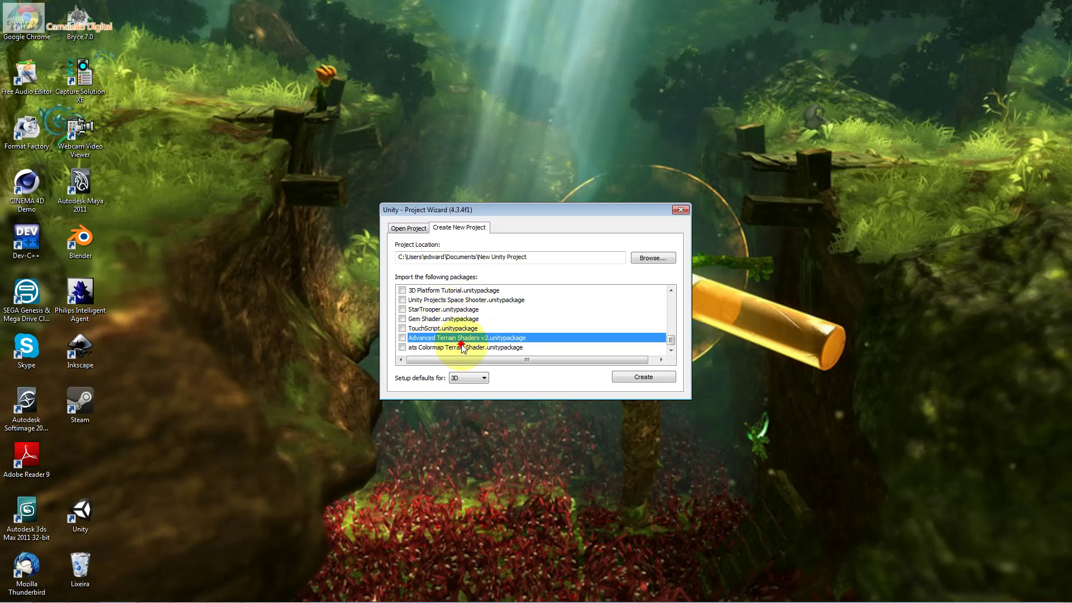
pyautogui.press('Up')
pyautogui.press('Up')
pyautogui.press('Up')
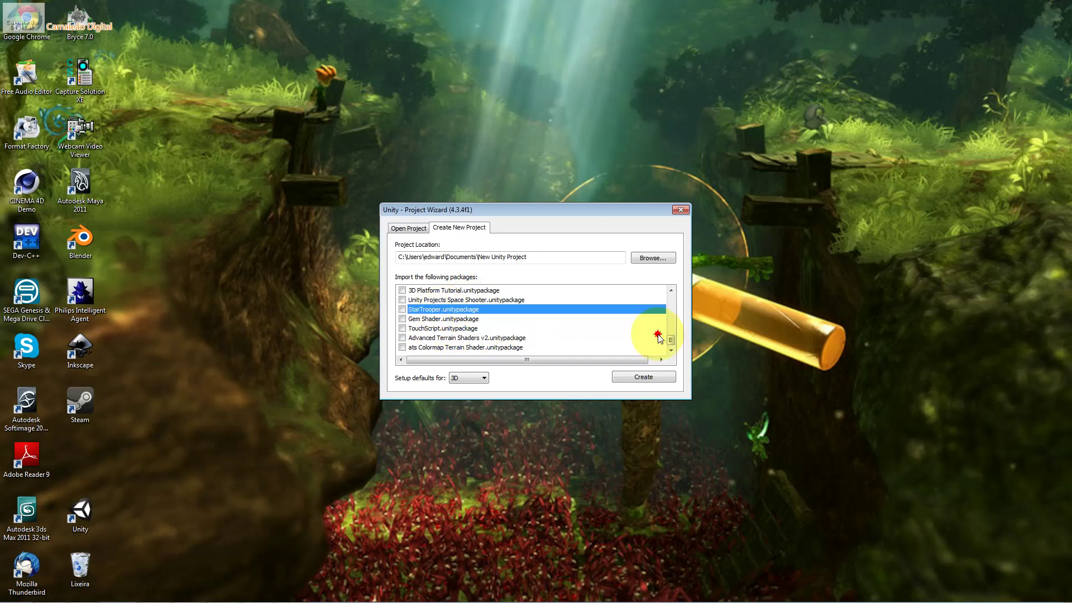
pyautogui.moveTo(669, 339); pyautogui.dragTo(669, 291)
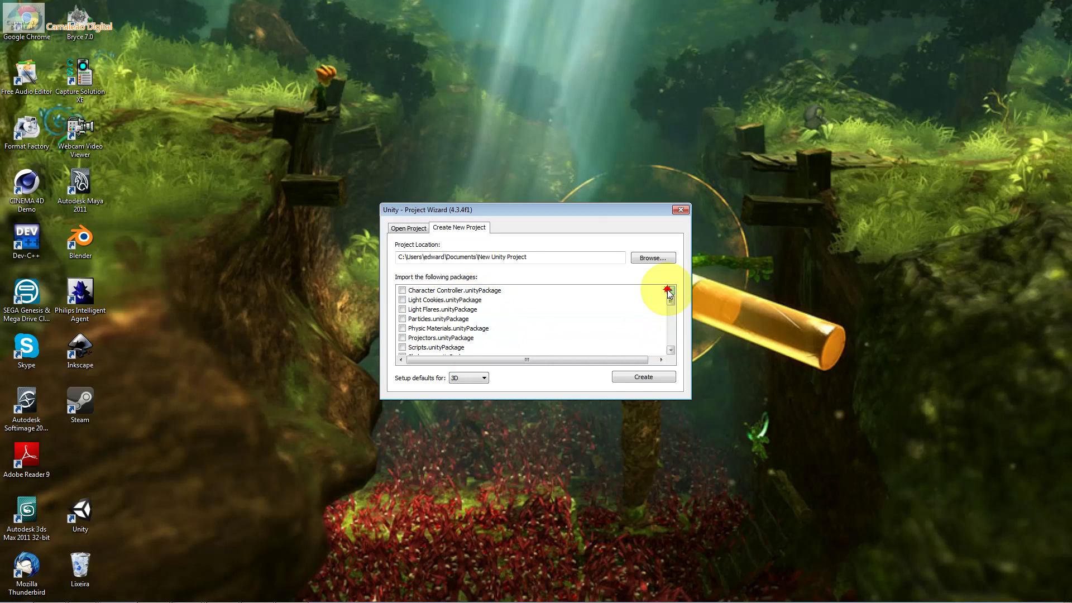
# - Browse the location picker to F:\unity3d_materiais\exemplos for the new project
pyautogui.click(653, 257)
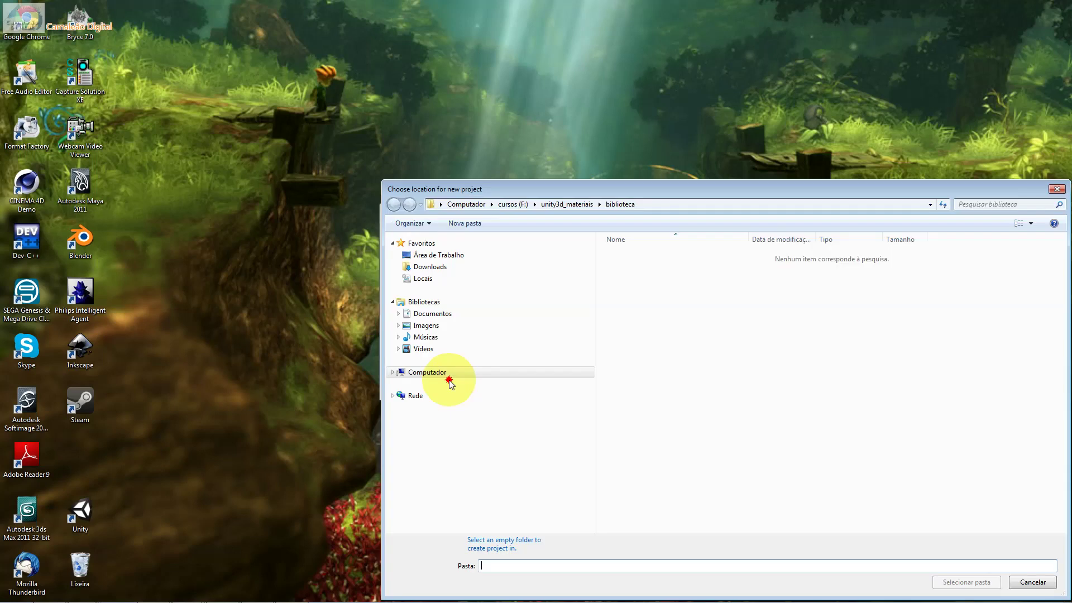
pyautogui.click(450, 383)
pyautogui.doubleClick(610, 291)
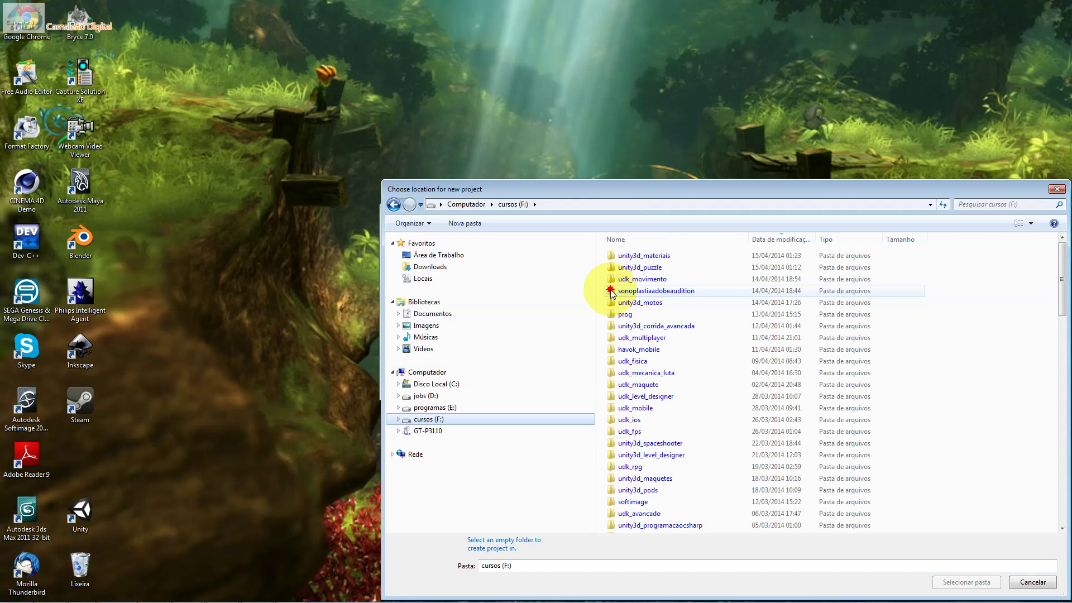
pyautogui.moveTo(585, 195)
pyautogui.mouseDown()
pyautogui.moveTo(533, 171)
pyautogui.moveTo(310, 124)
pyautogui.mouseUp()
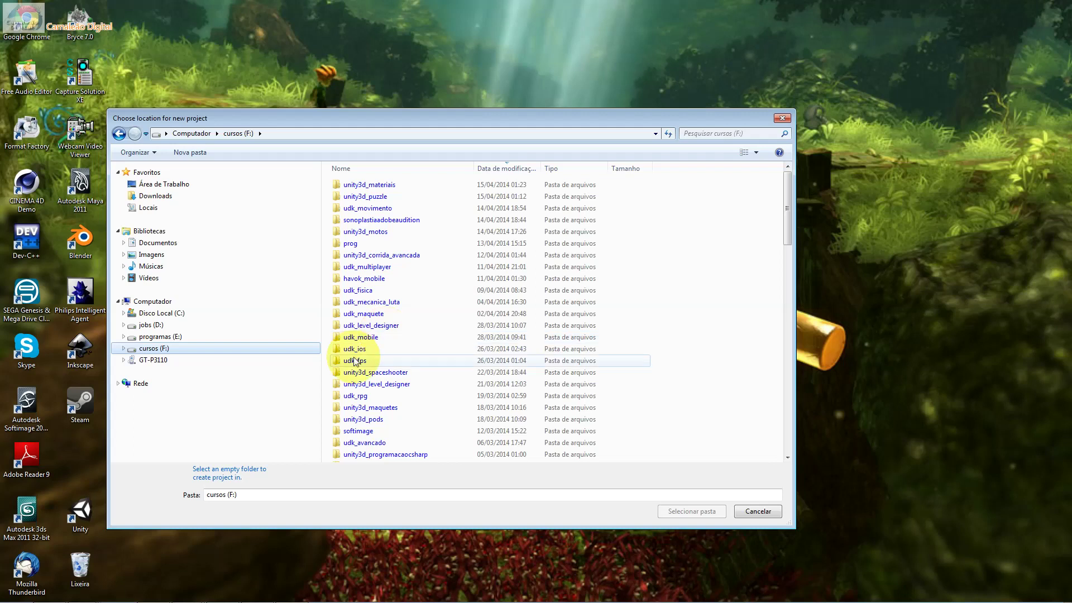
pyautogui.doubleClick(369, 184)
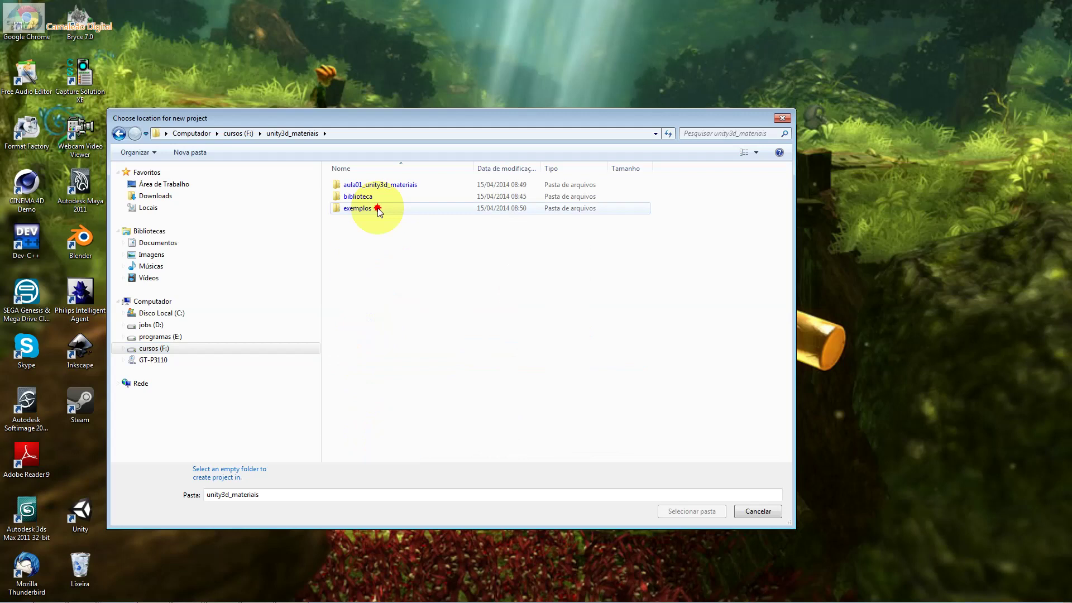
pyautogui.doubleClick(377, 208)
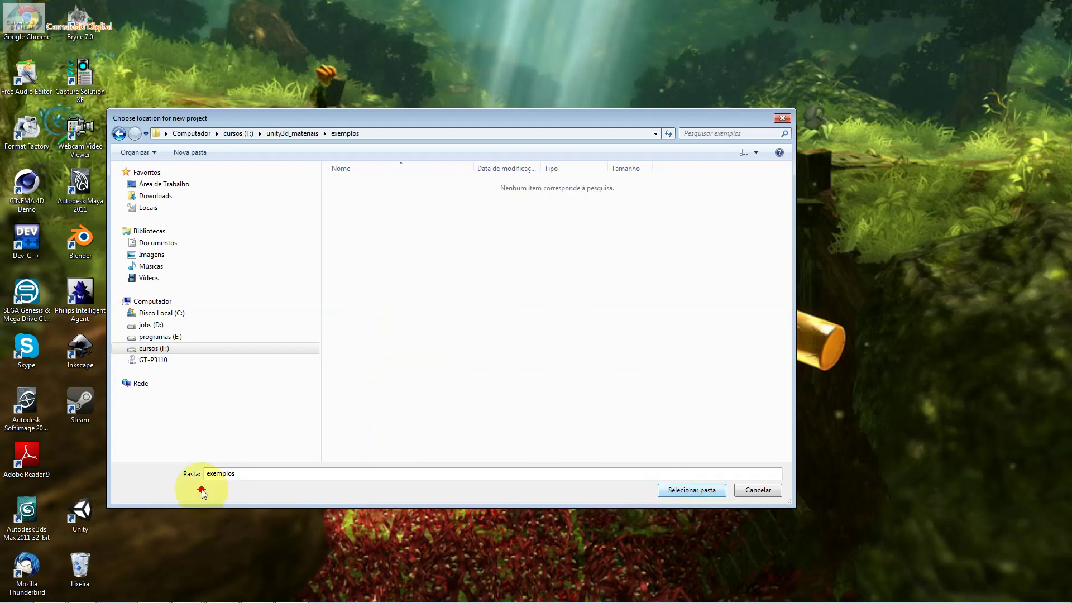
# - Confirm exemplos as the location and create the project, opening it in the editor
pyautogui.press('Return')
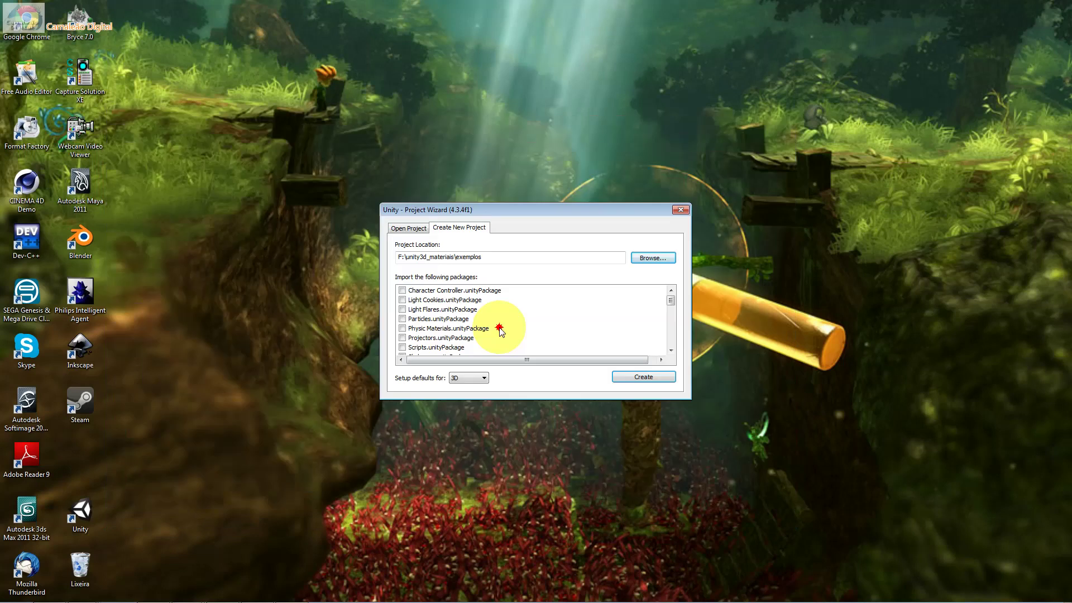
pyautogui.click(620, 379)
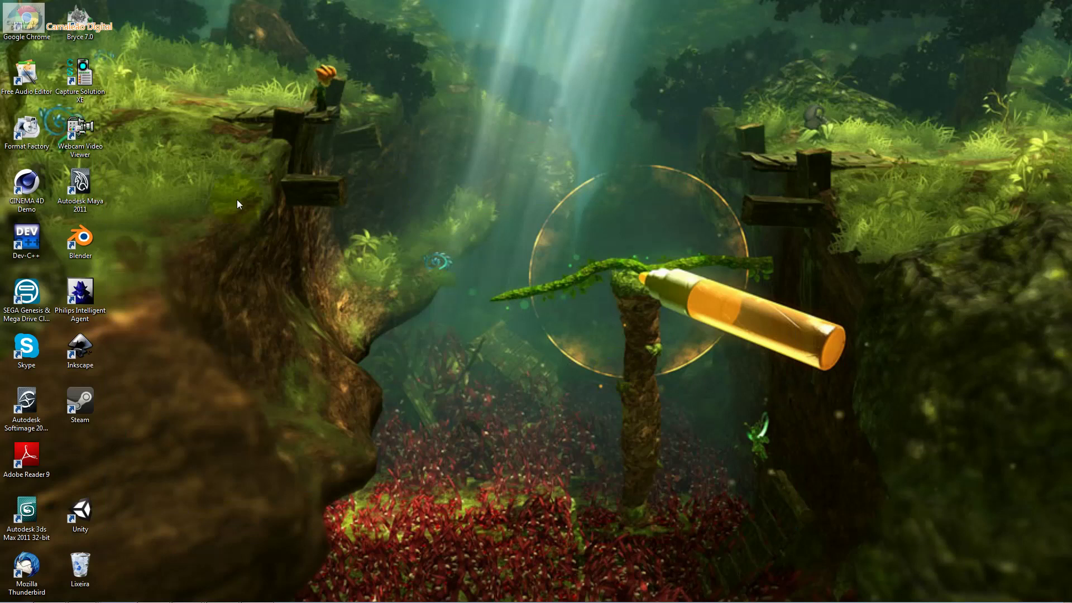
pyautogui.click(298, 191)
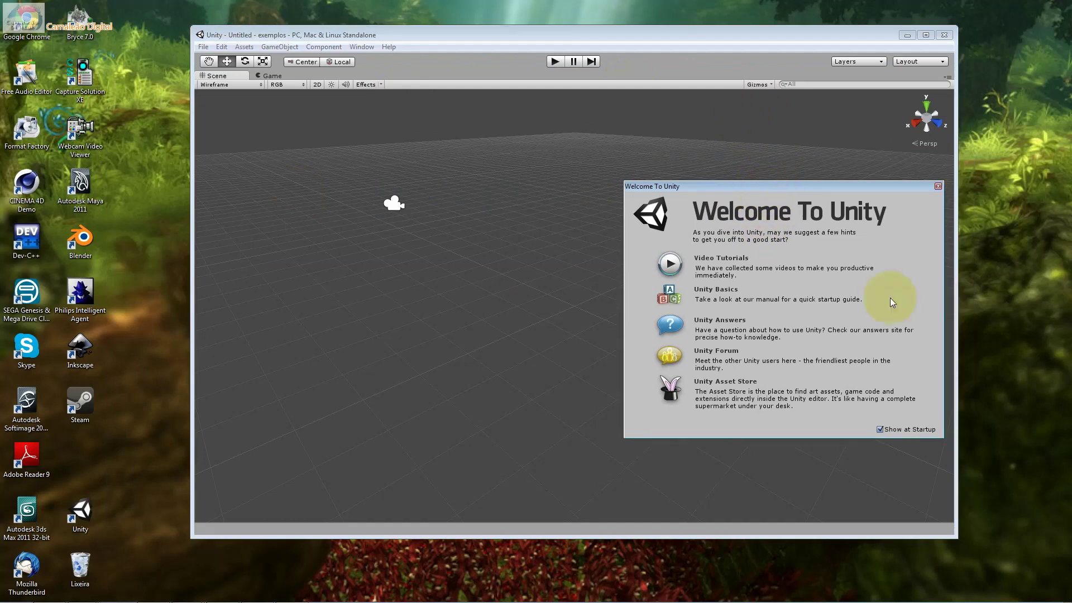
# - Close the Welcome To Unity screen and glance through the Help menu
pyautogui.click(967, 157)
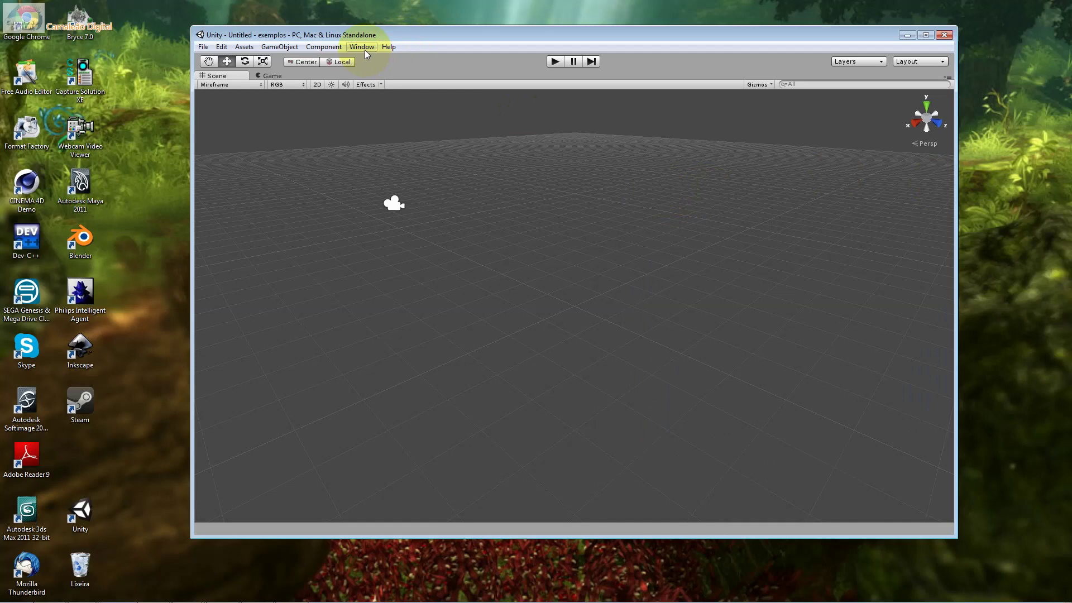
pyautogui.click(246, 46)
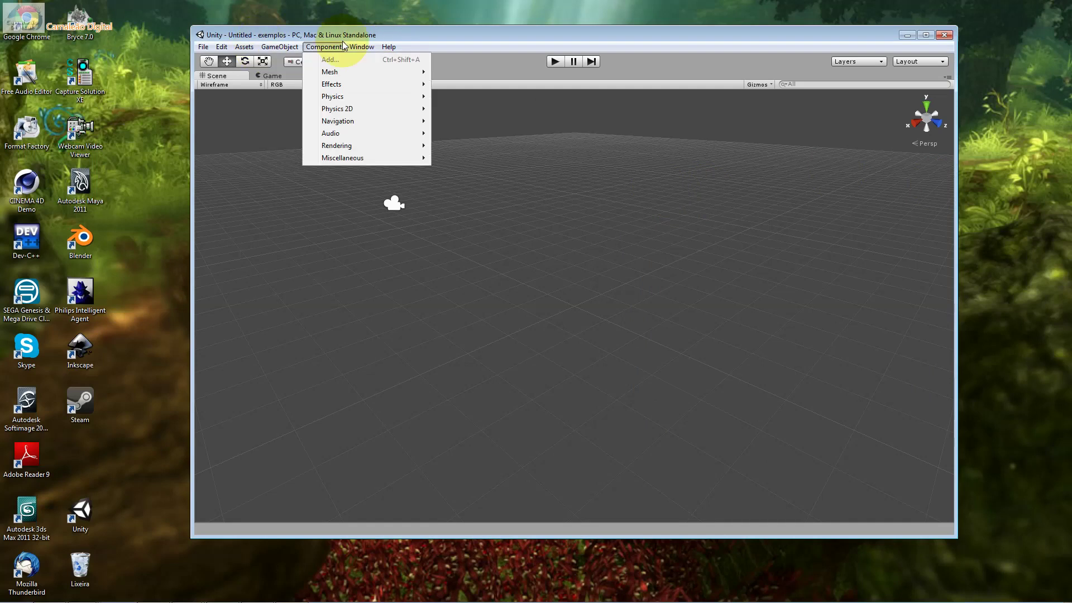
pyautogui.click(385, 46)
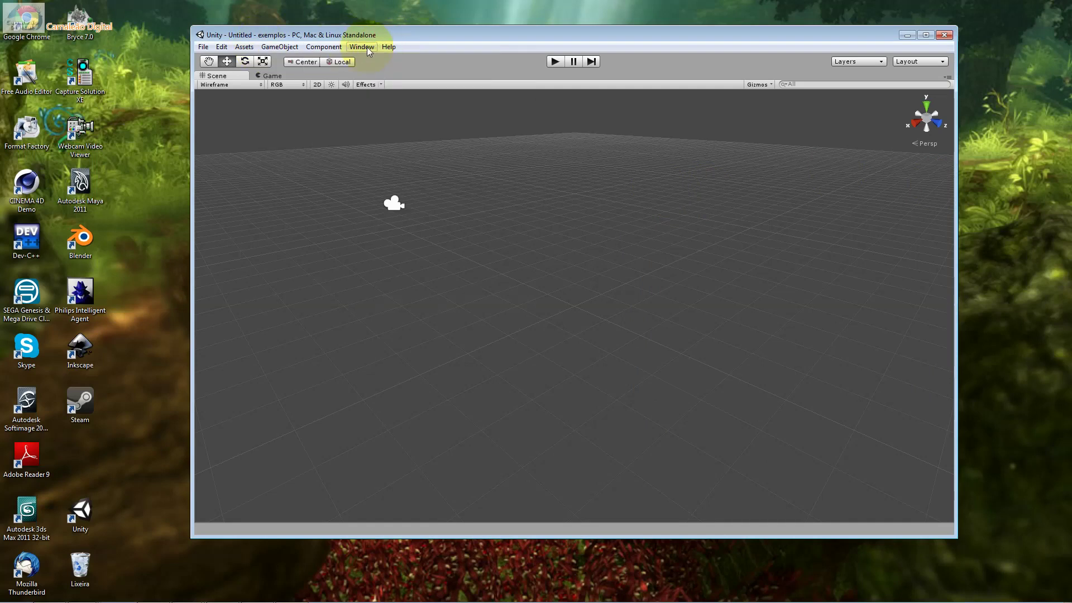
# - Show the Project window via Window > Project and inspect the Assets folder's Create options
pyautogui.click(367, 47)
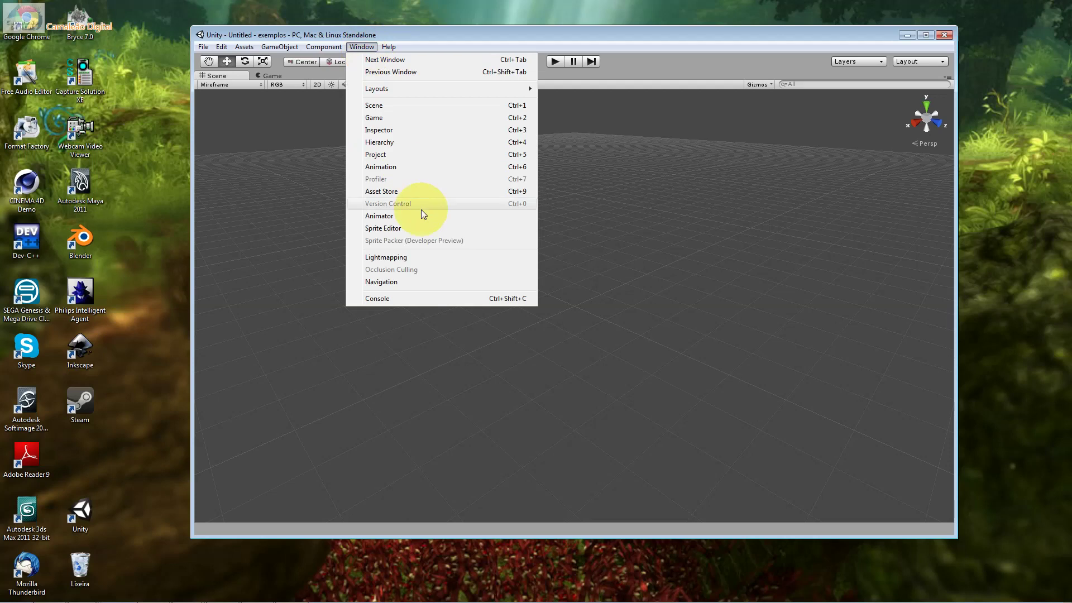
pyautogui.click(402, 157)
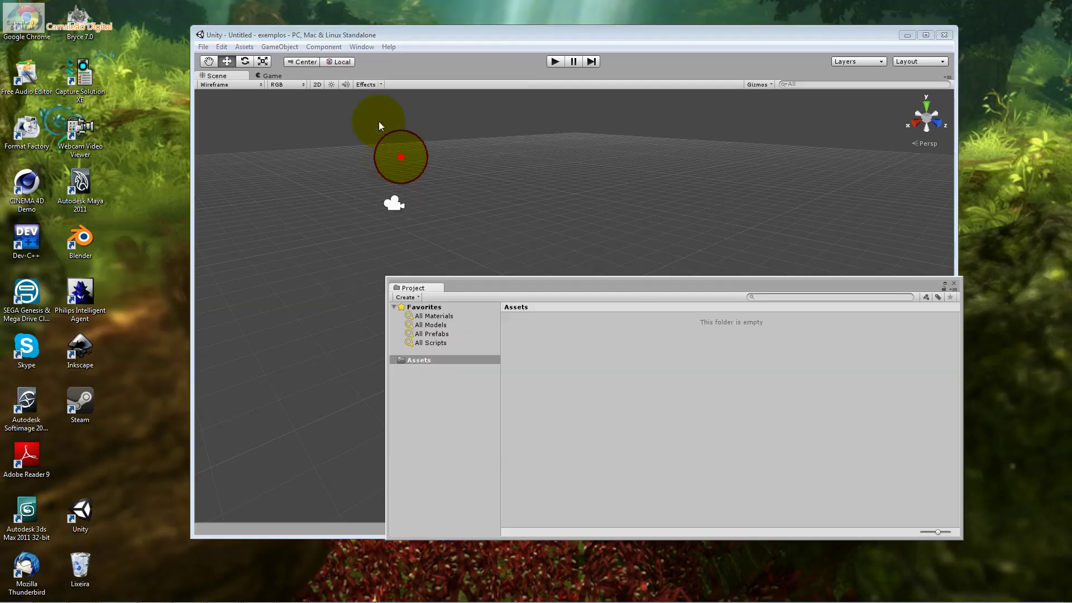
pyautogui.rightClick(433, 362)
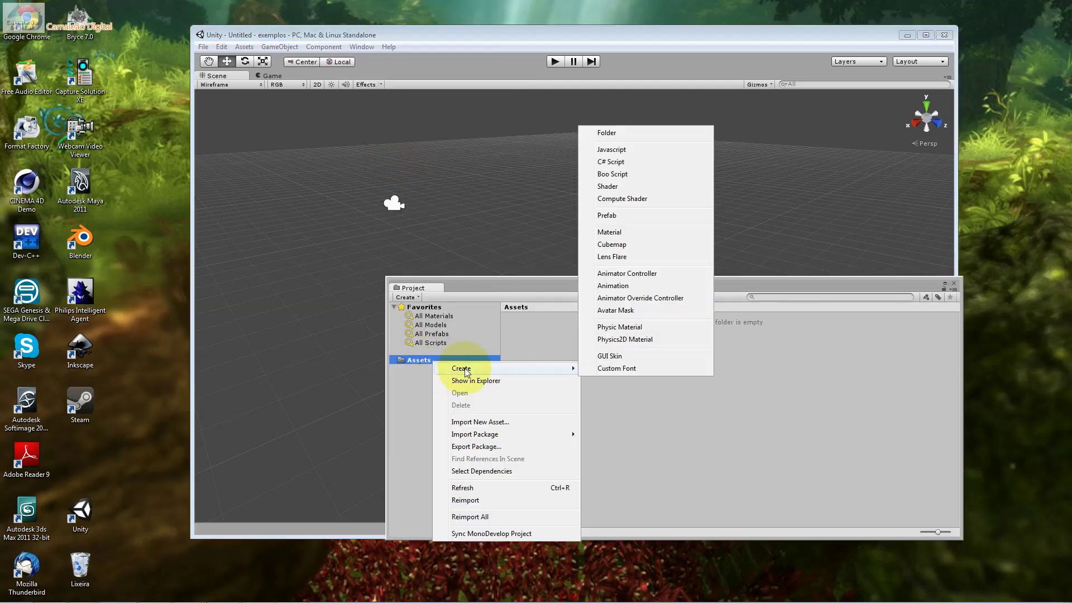
pyautogui.click(417, 300)
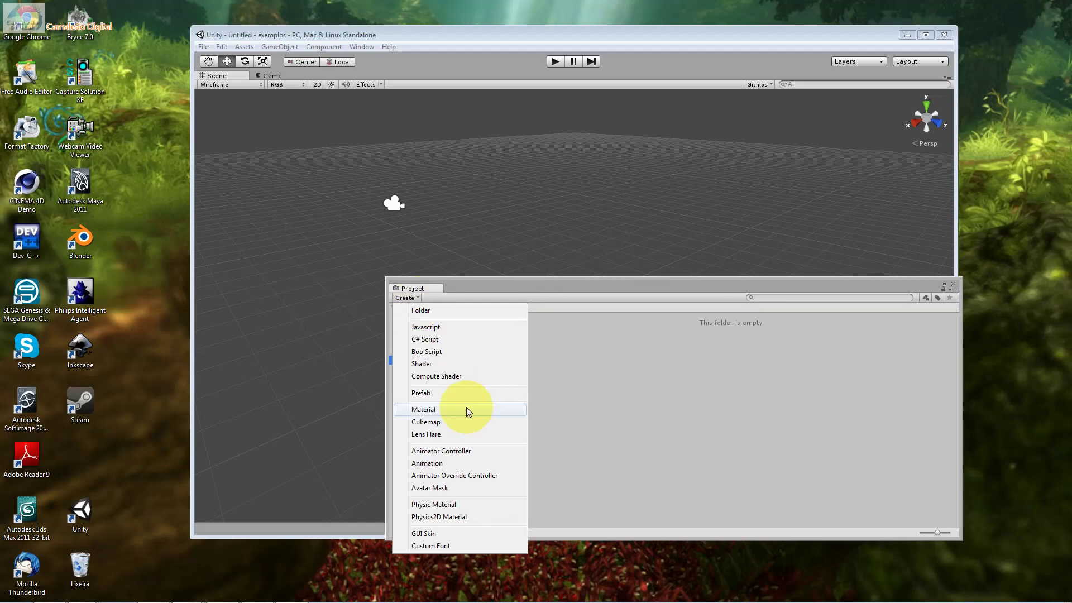
pyautogui.click(387, 390)
pyautogui.rightClick(418, 360)
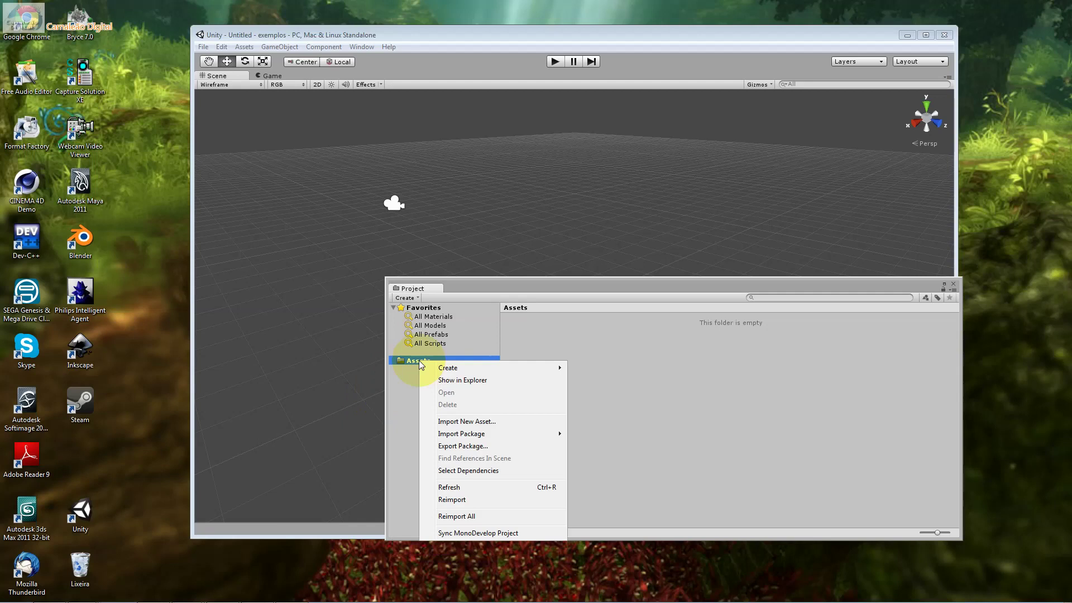
pyautogui.click(397, 363)
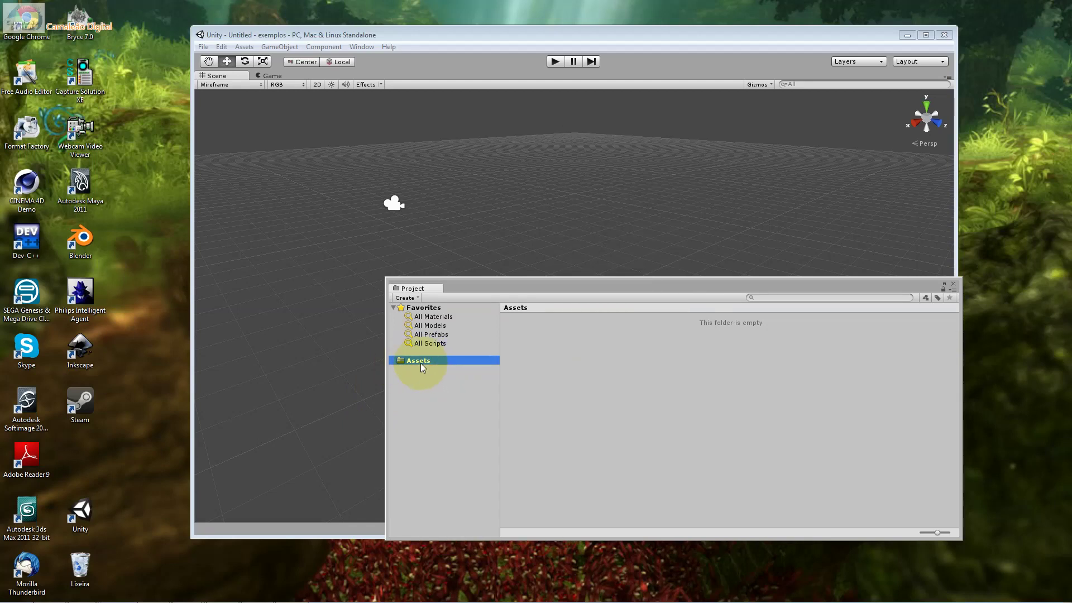
# - Create a folder named 'materiais' under Assets and open it
pyautogui.rightClick(420, 362)
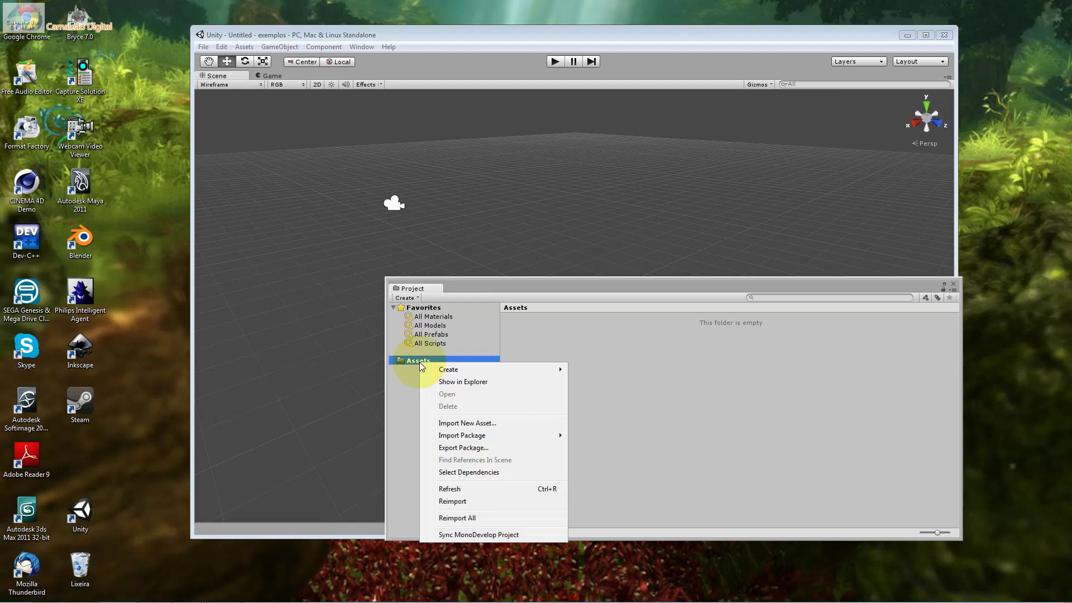
pyautogui.moveTo(439, 369)
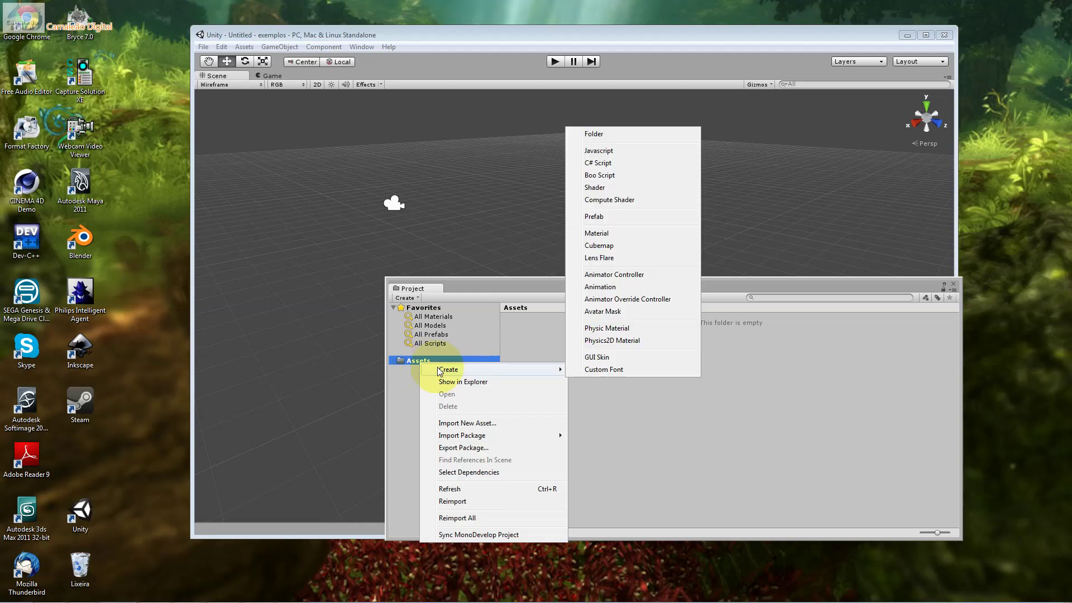
pyautogui.click(617, 134)
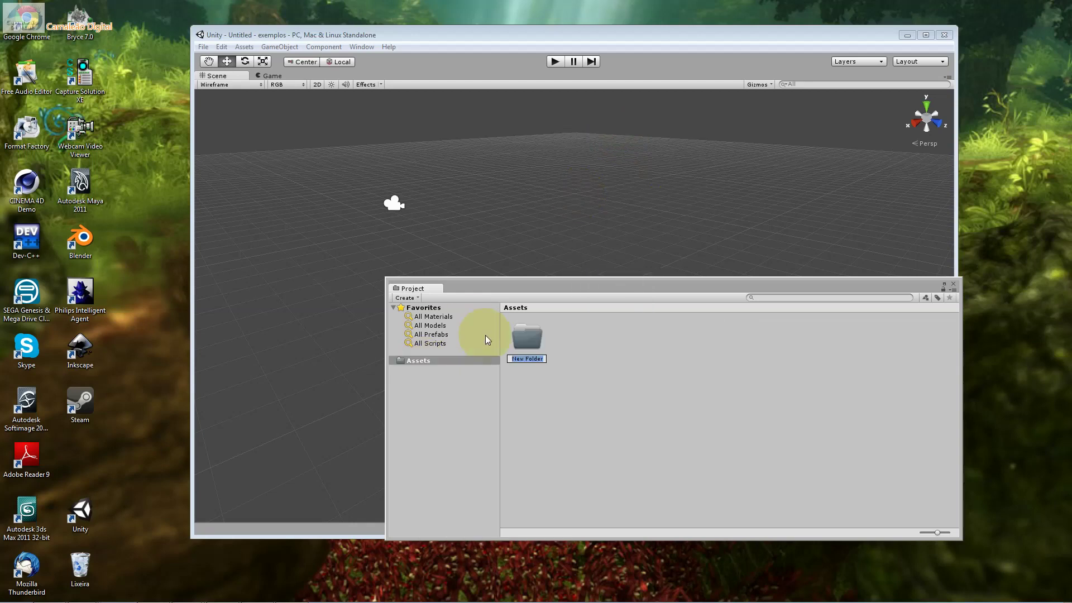
pyautogui.write('materiais')
pyautogui.press('Return')
pyautogui.click(444, 371)
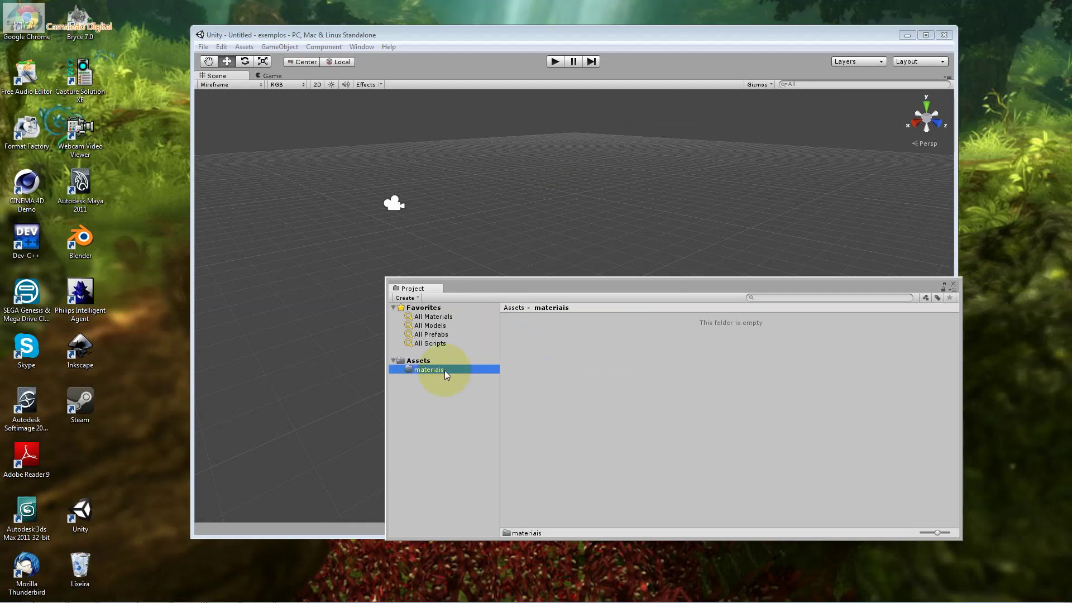
# - Add a Material asset to materiais and name it 'exemplo01'
pyautogui.rightClick(440, 370)
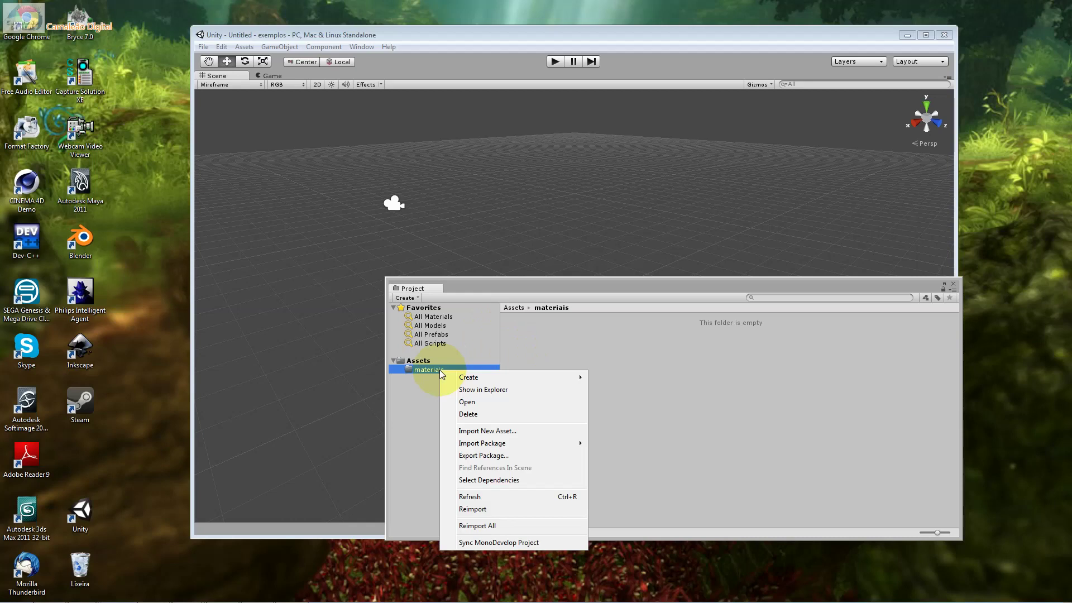
pyautogui.moveTo(469, 377)
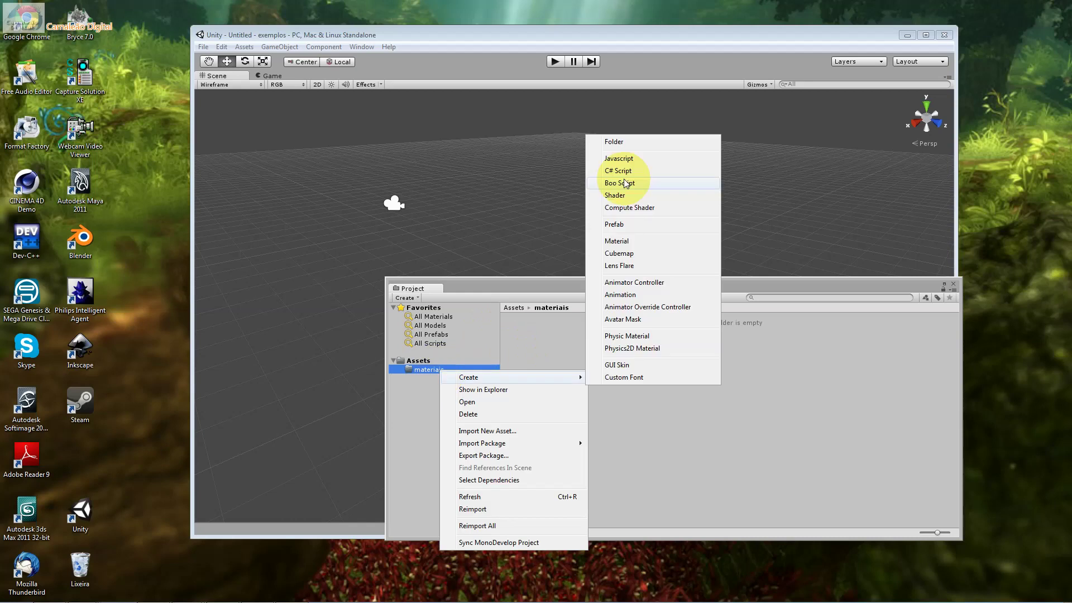
pyautogui.click(404, 300)
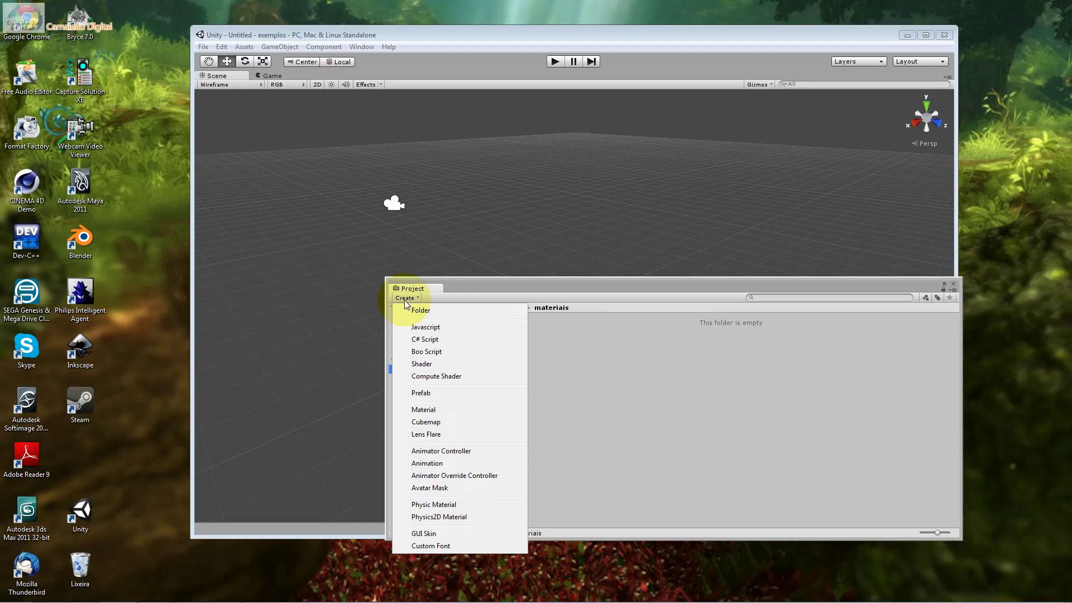
pyautogui.click(470, 409)
pyautogui.write('exem')
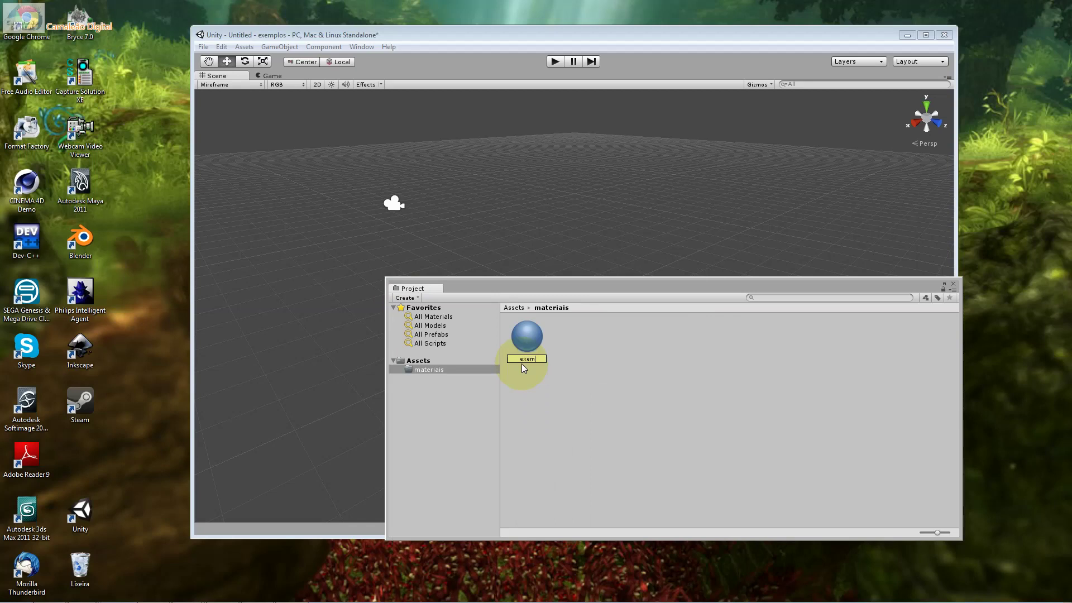
pyautogui.write('plo')
pyautogui.write('01')
pyautogui.press('Return')
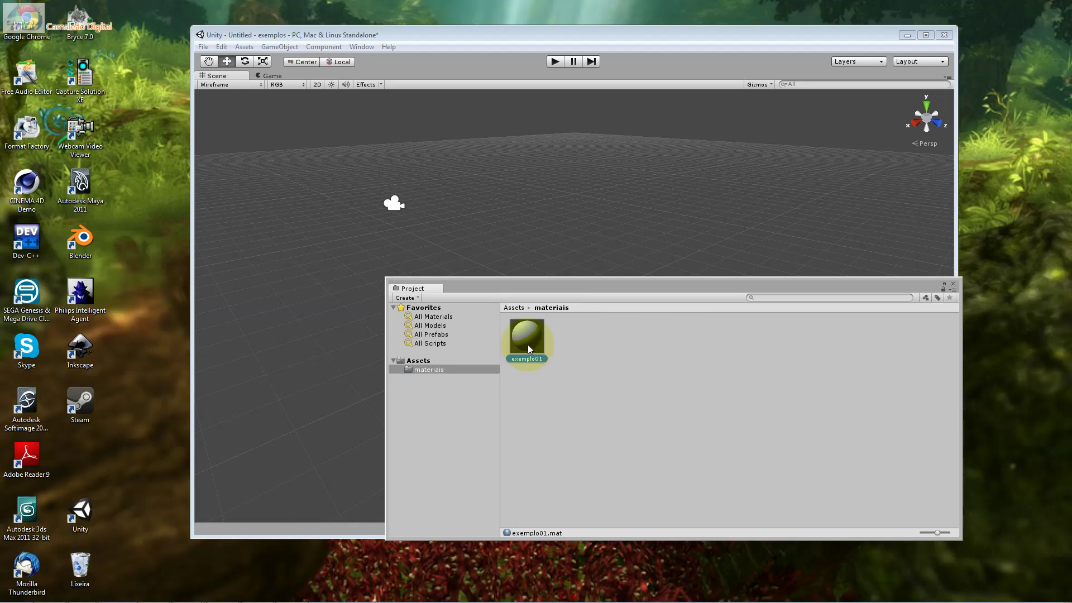
pyautogui.moveTo(493, 287); pyautogui.dragTo(253, 320)
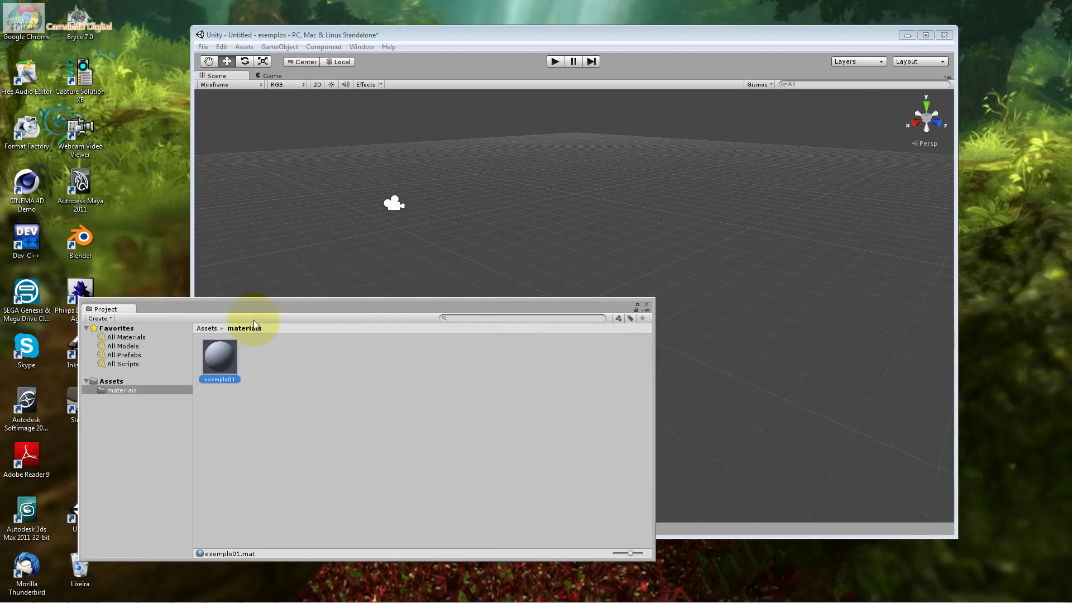
# - Show exemplo01 in the Inspector with Ctrl+3, enlarging the window and preview sphere
pyautogui.click(443, 346)
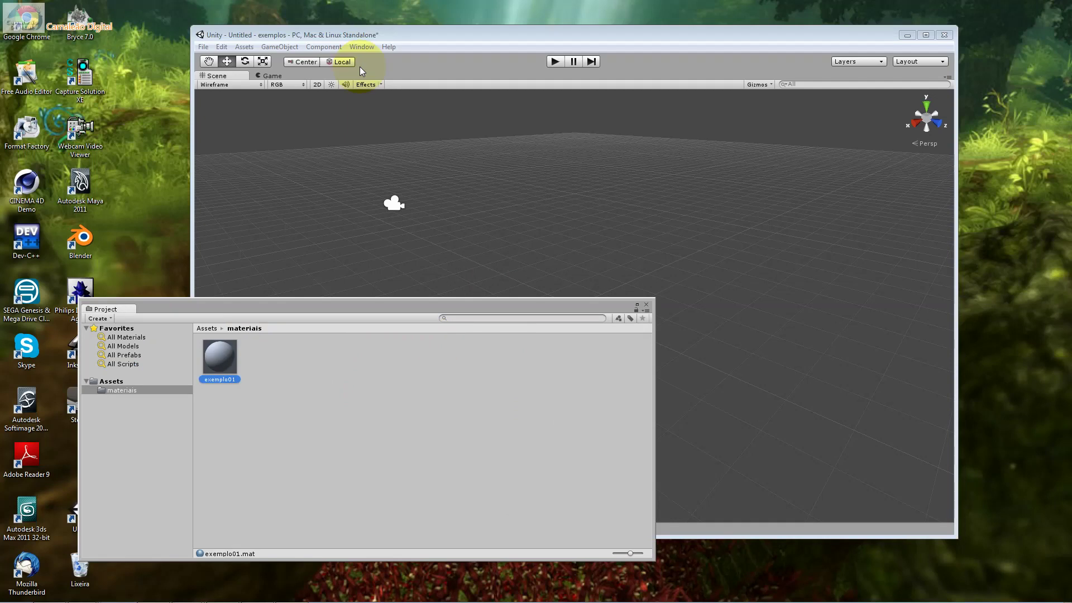
pyautogui.hotkey('ctrl', '3')
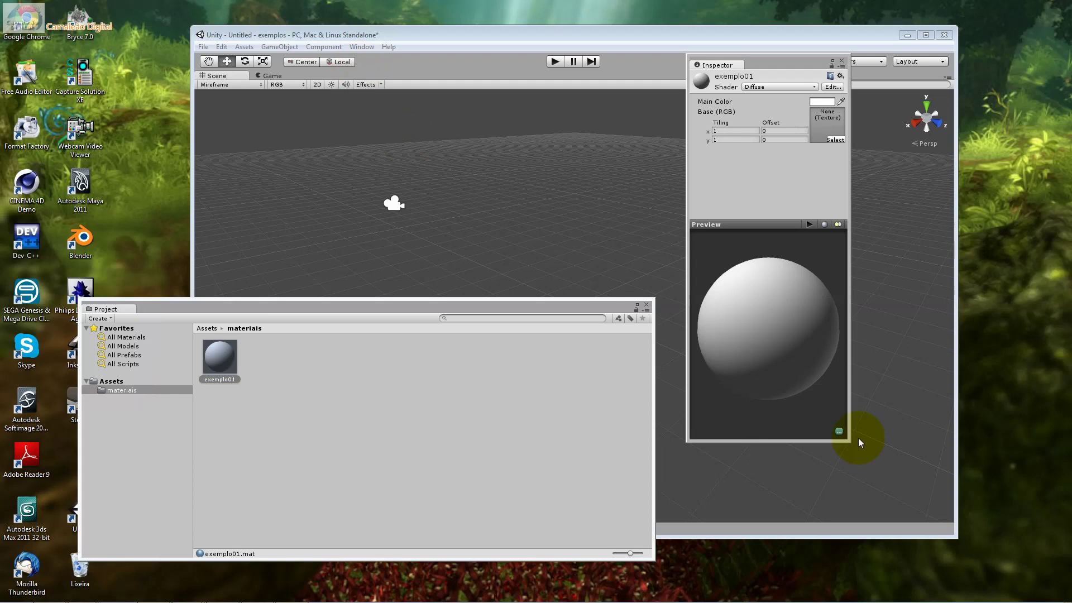
pyautogui.moveTo(859, 438); pyautogui.dragTo(1046, 523)
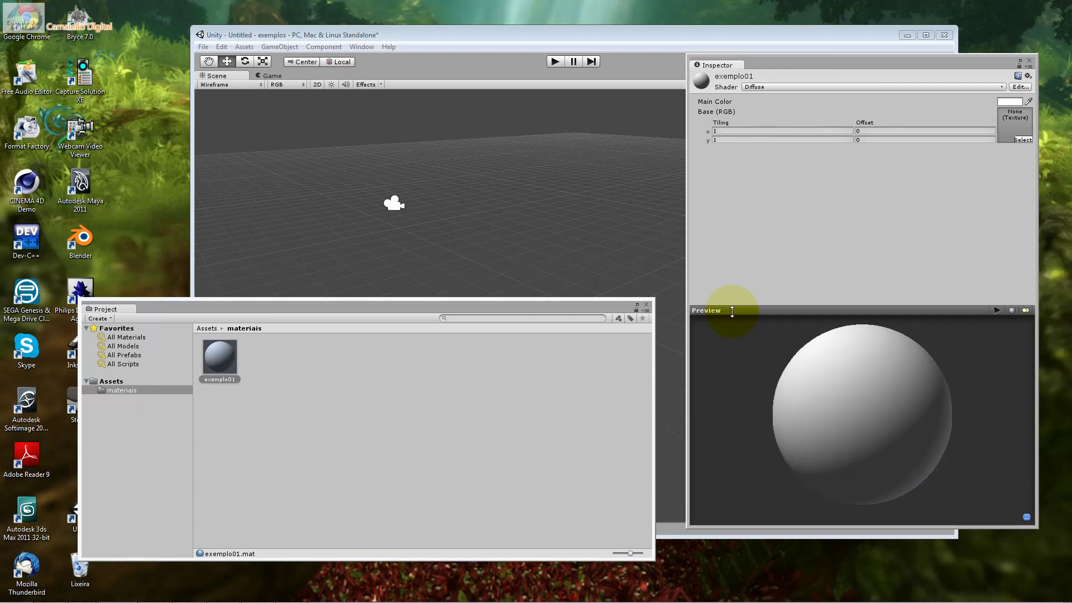
pyautogui.moveTo(732, 311); pyautogui.dragTo(706, 235)
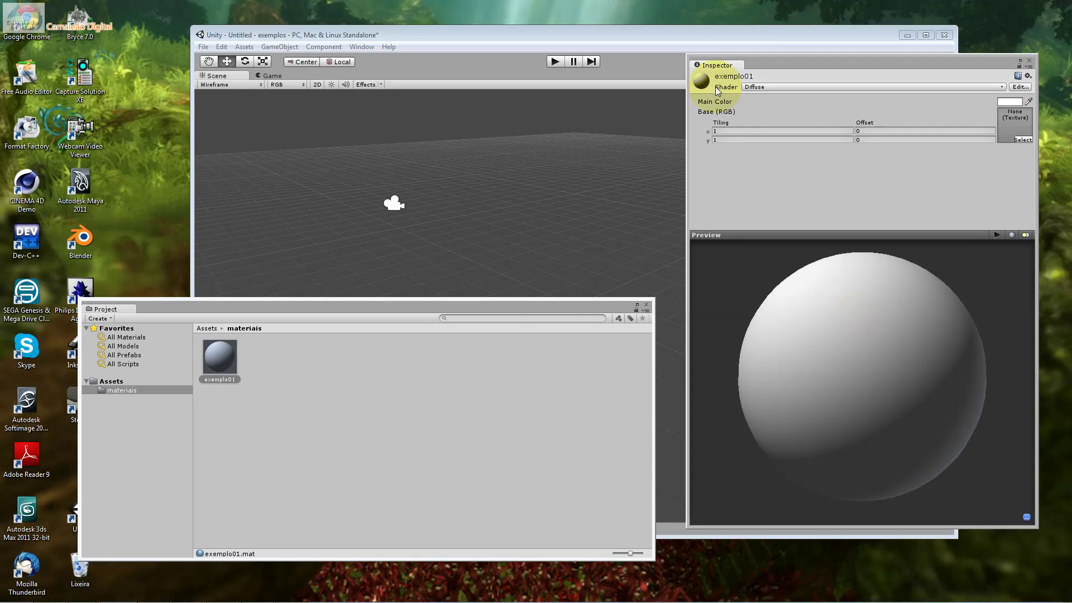
# - Open exemplo01's Shader dropdown and browse the Nature shader group
pyautogui.click(762, 88)
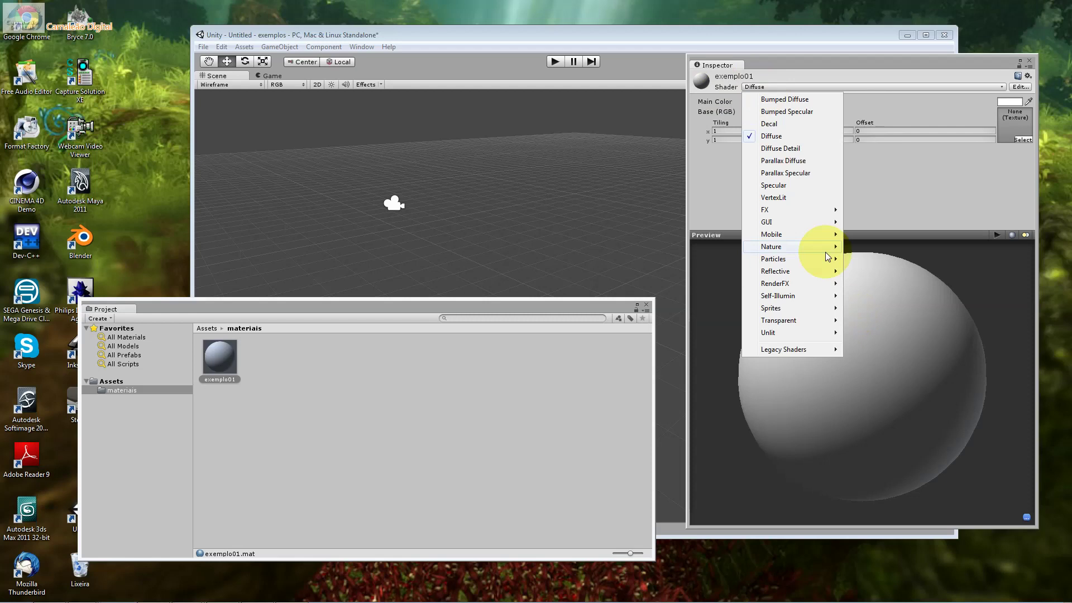
pyautogui.moveTo(825, 214)
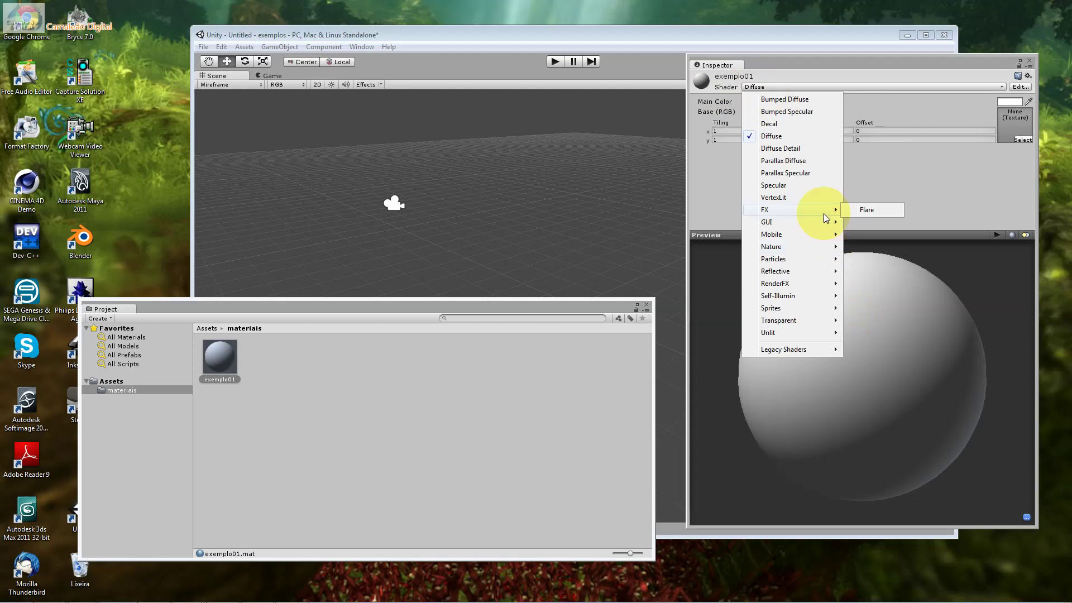
pyautogui.click(831, 248)
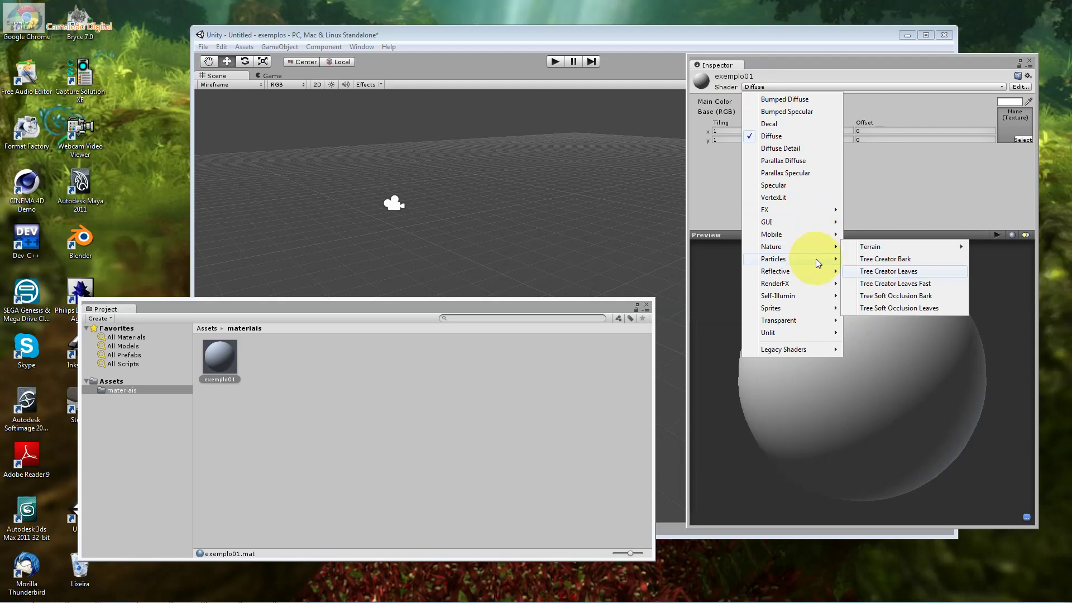
pyautogui.moveTo(803, 272)
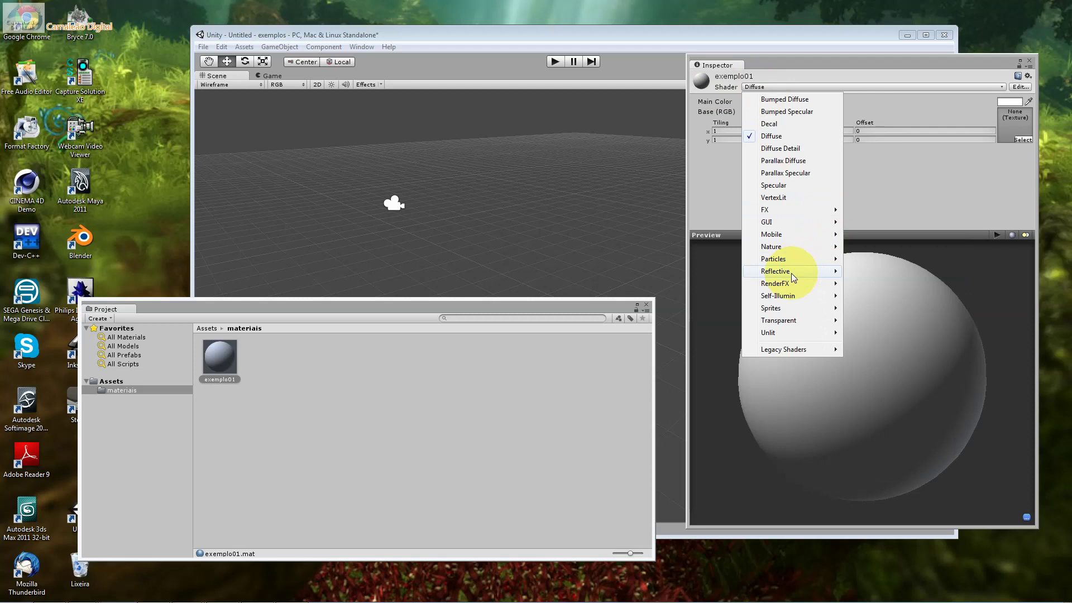
# - Browse the Reflective and RenderFX shader groups, then close the list keeping Diffuse
pyautogui.click(792, 273)
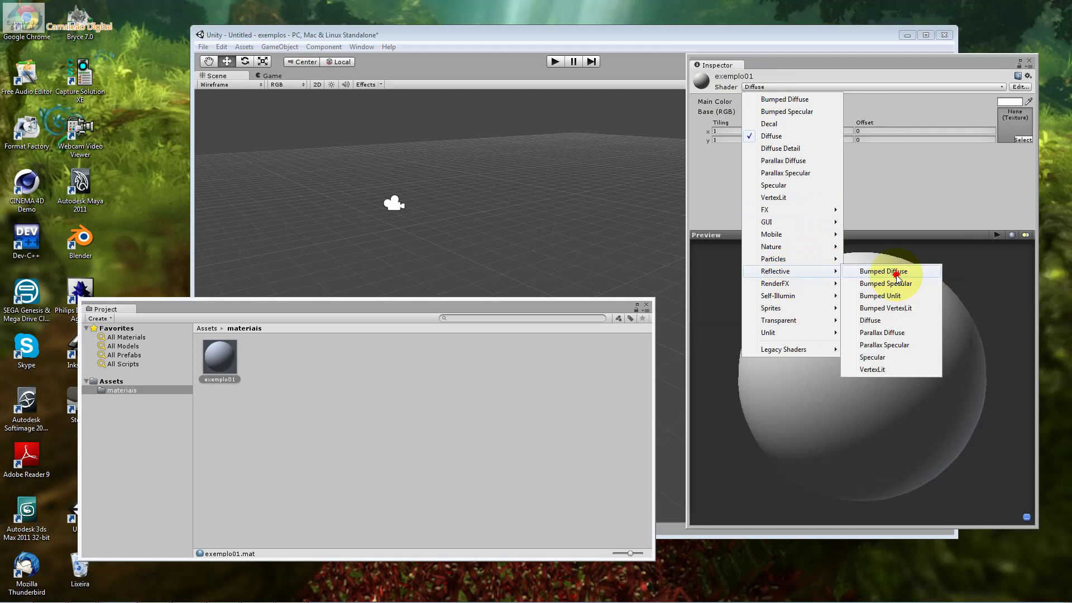
pyautogui.click(792, 284)
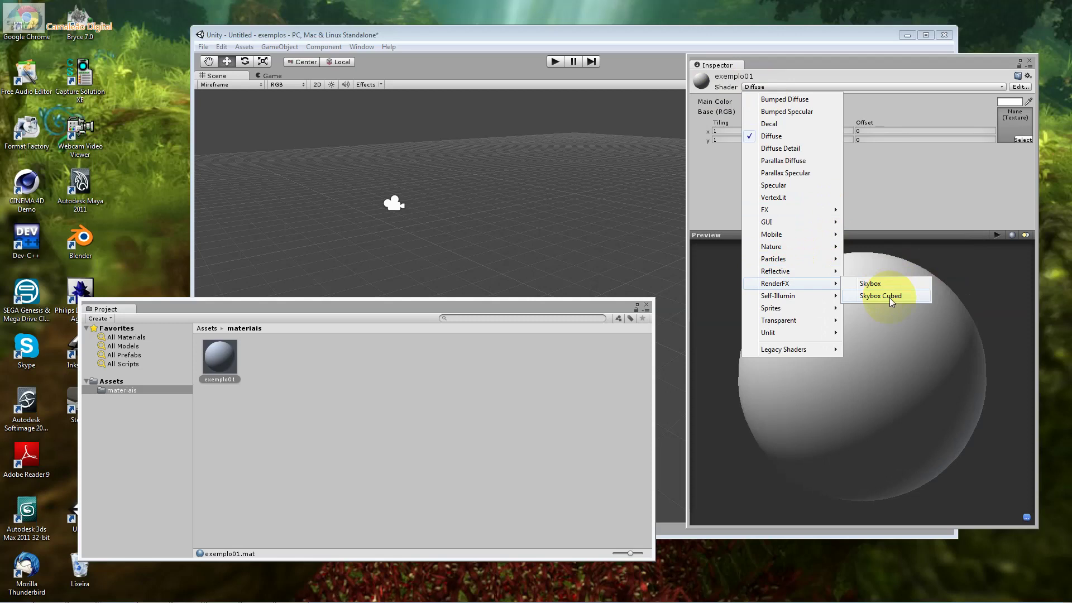
pyautogui.moveTo(809, 296)
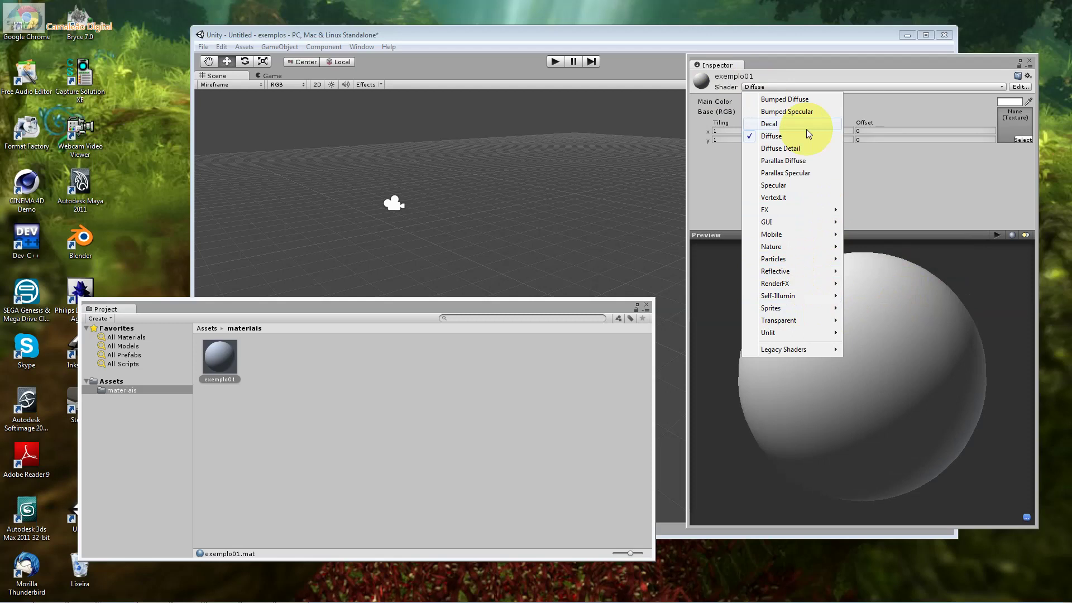
pyautogui.click(749, 135)
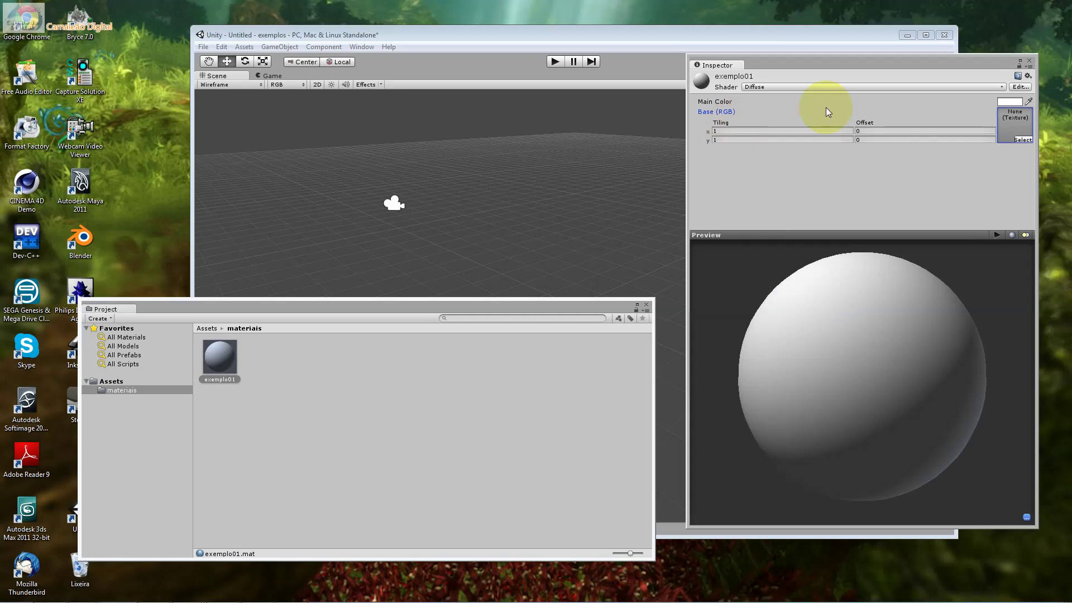
# - Save a blue colour (red 47) as a preset, then raise red to 188 for purple
pyautogui.click(1009, 103)
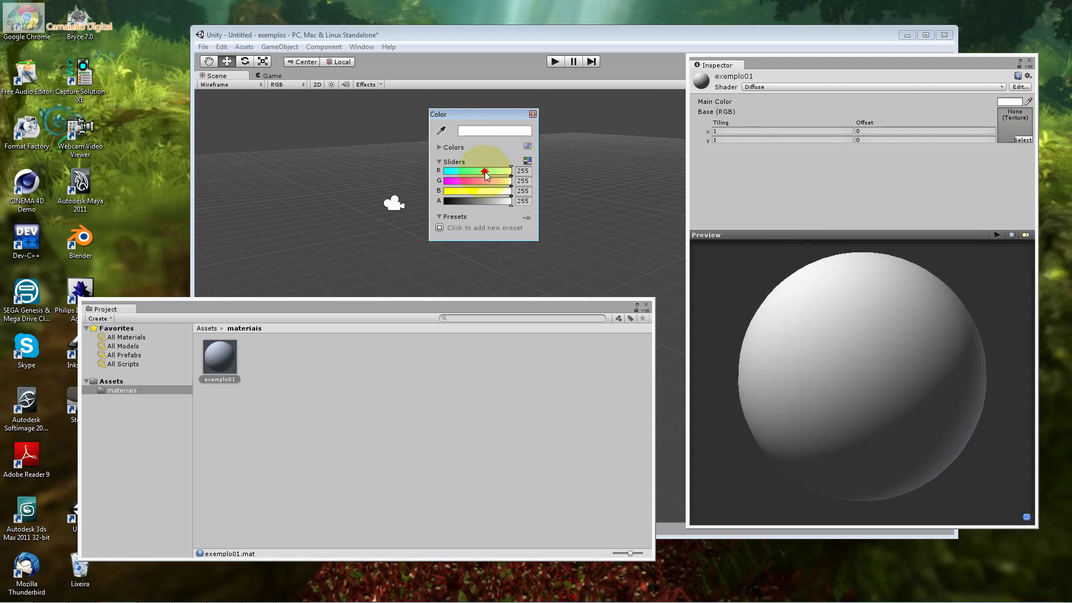
pyautogui.moveTo(480, 171)
pyautogui.mouseDown()
pyautogui.moveTo(458, 171)
pyautogui.moveTo(504, 191)
pyautogui.mouseUp()
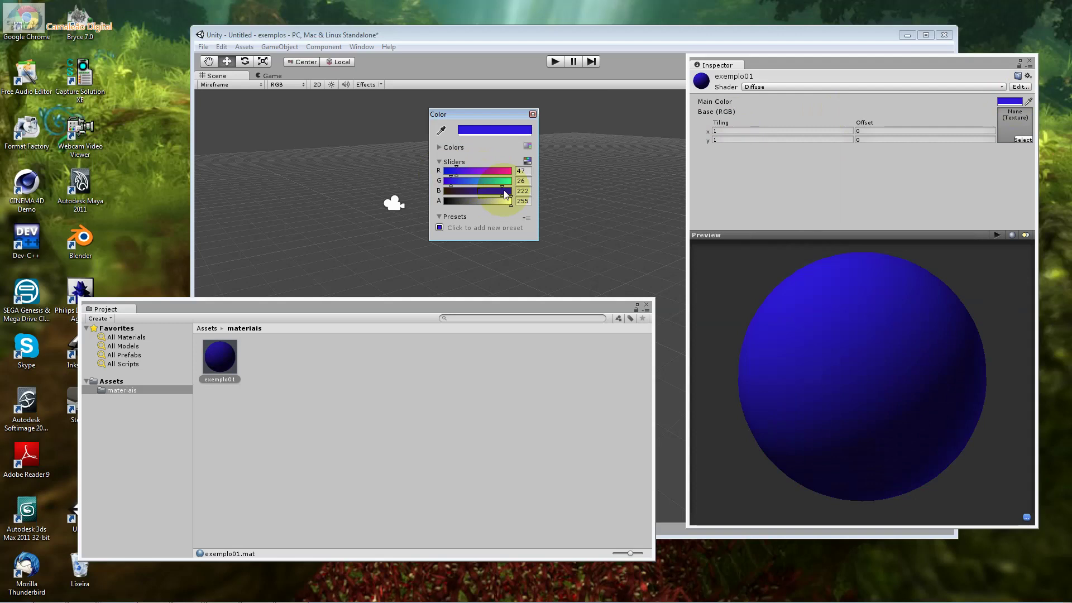
pyautogui.click(521, 171)
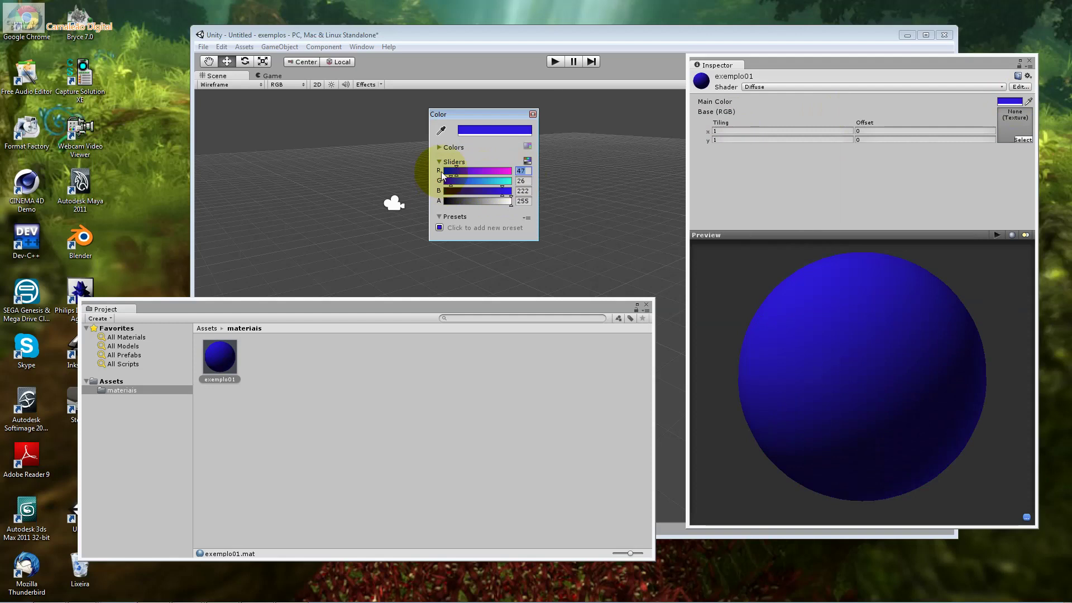
pyautogui.click(439, 201)
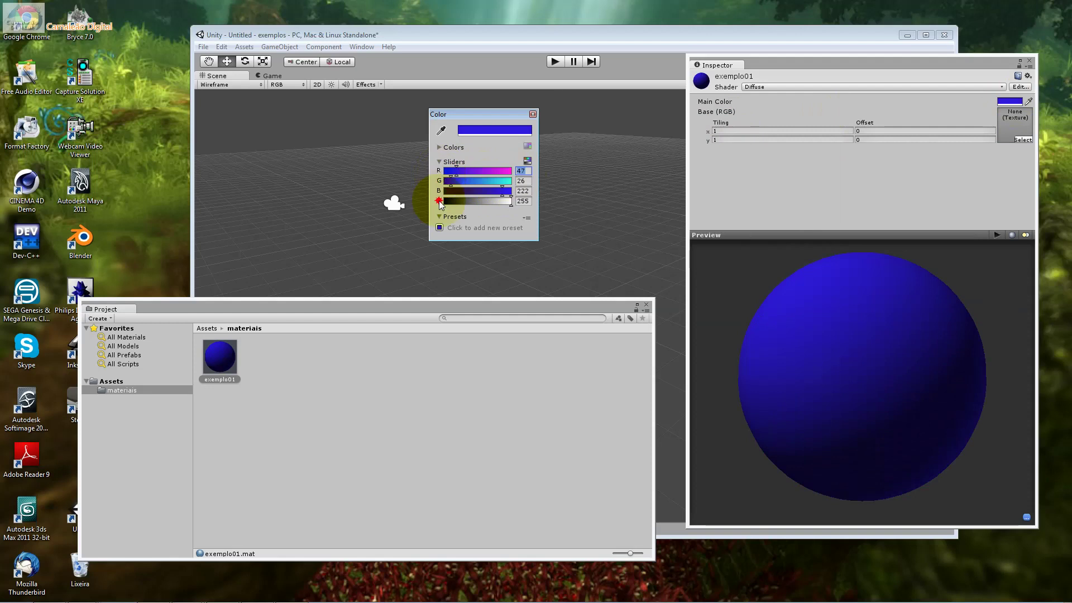
pyautogui.moveTo(439, 203); pyautogui.dragTo(518, 208)
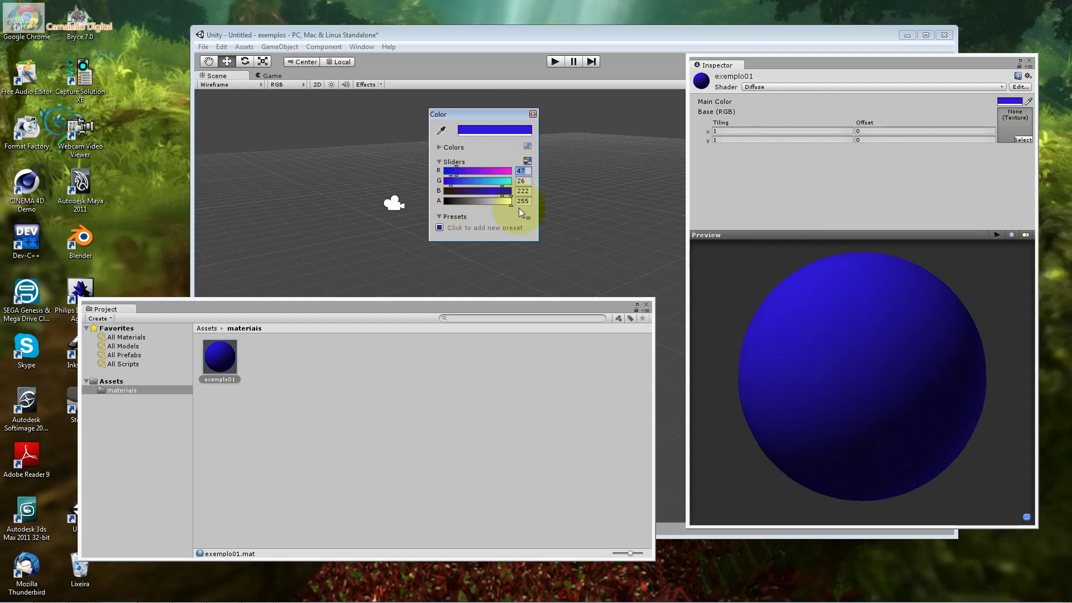
pyautogui.click(444, 228)
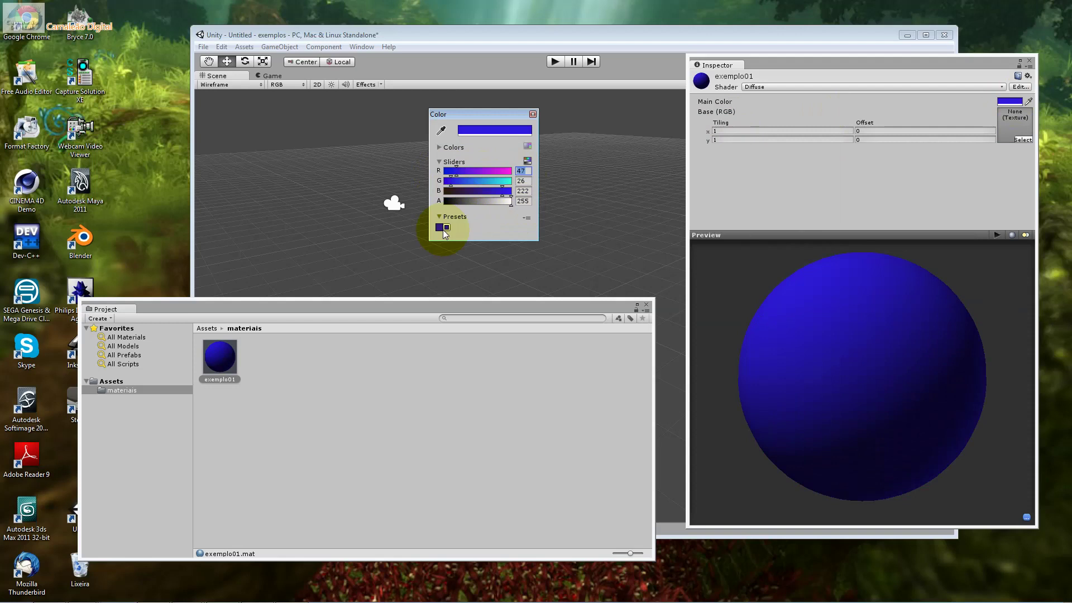
pyautogui.click(454, 216)
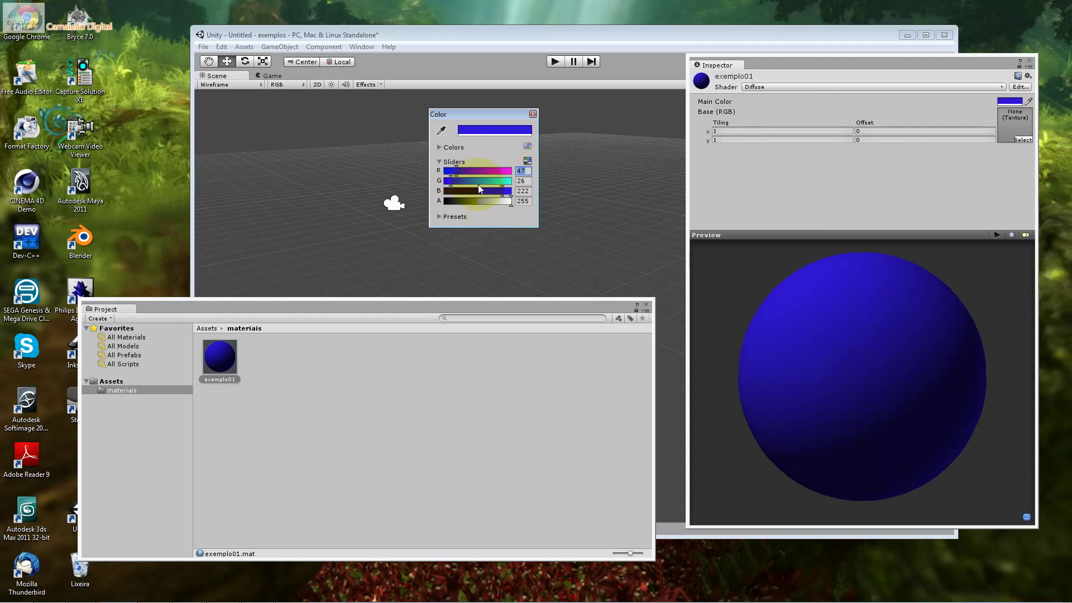
pyautogui.moveTo(497, 171); pyautogui.dragTo(494, 182)
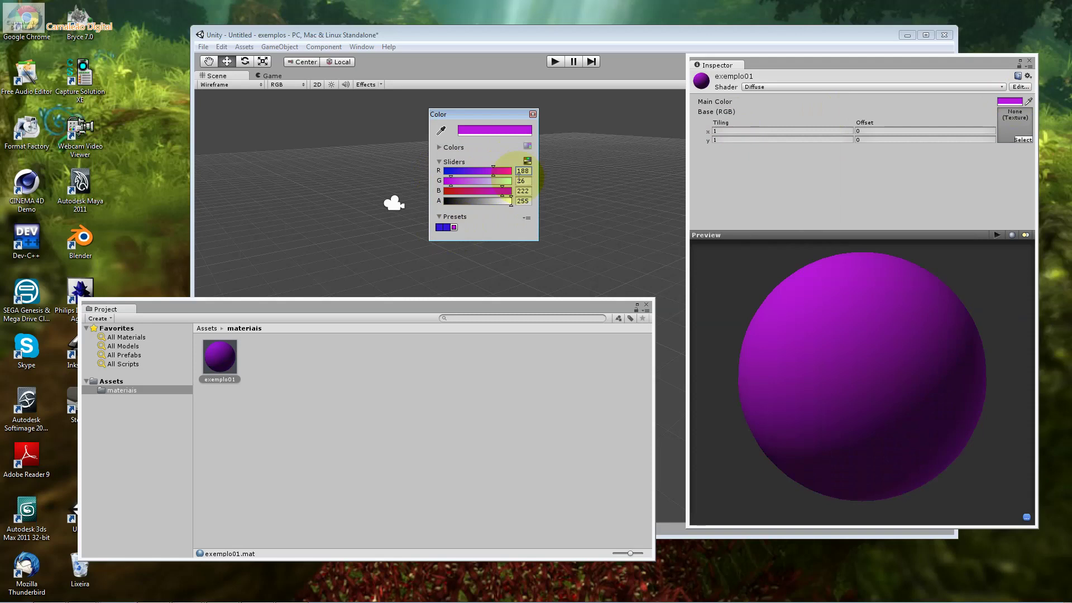
# - Zero the R, G and B values, then enter 255 for red and green for yellow
pyautogui.click(522, 172)
pyautogui.write('0')
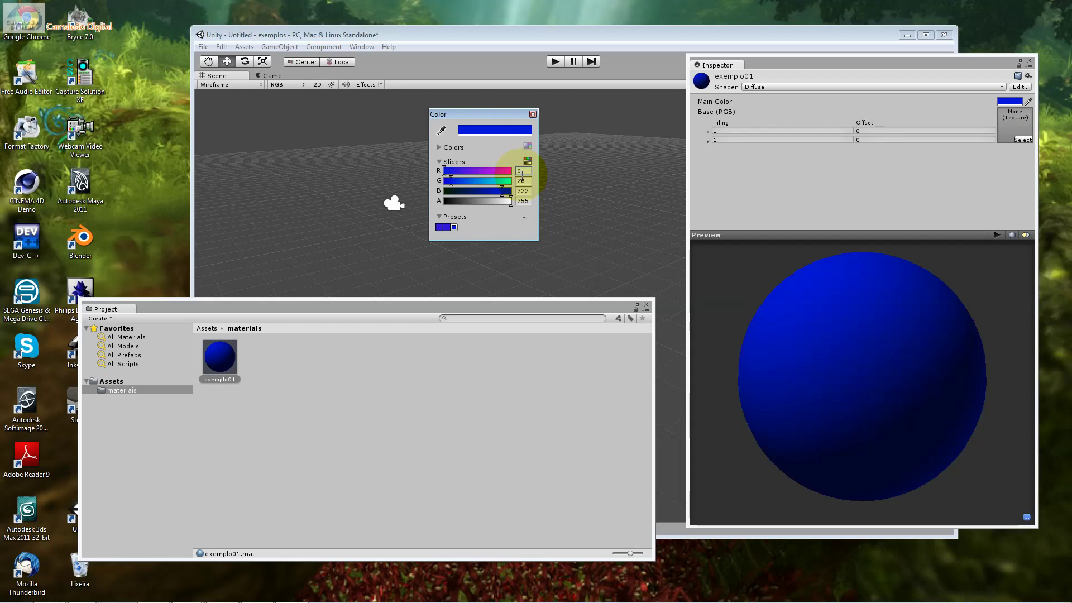
pyautogui.click(522, 180)
pyautogui.write('0')
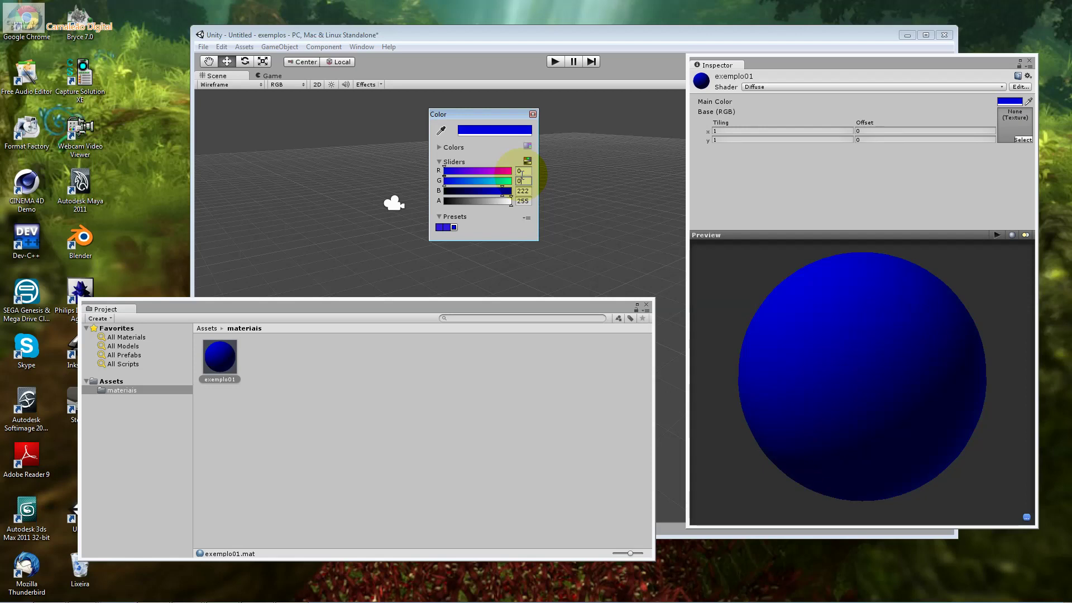
pyautogui.press('Tab')
pyautogui.write('00')
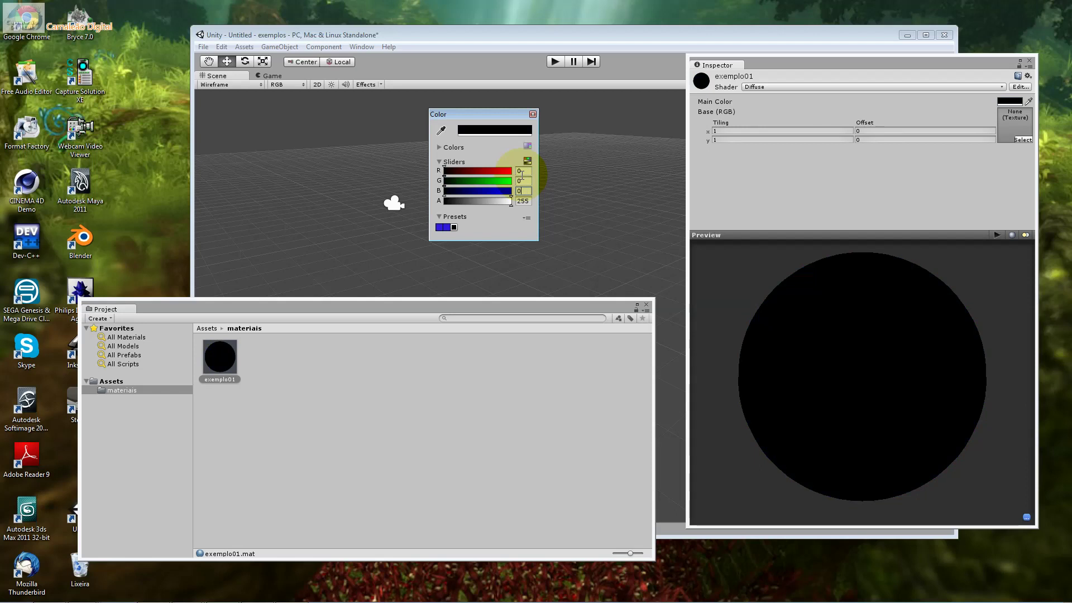
pyautogui.click(521, 171)
pyautogui.write('2')
pyautogui.write('55')
pyautogui.press('Tab')
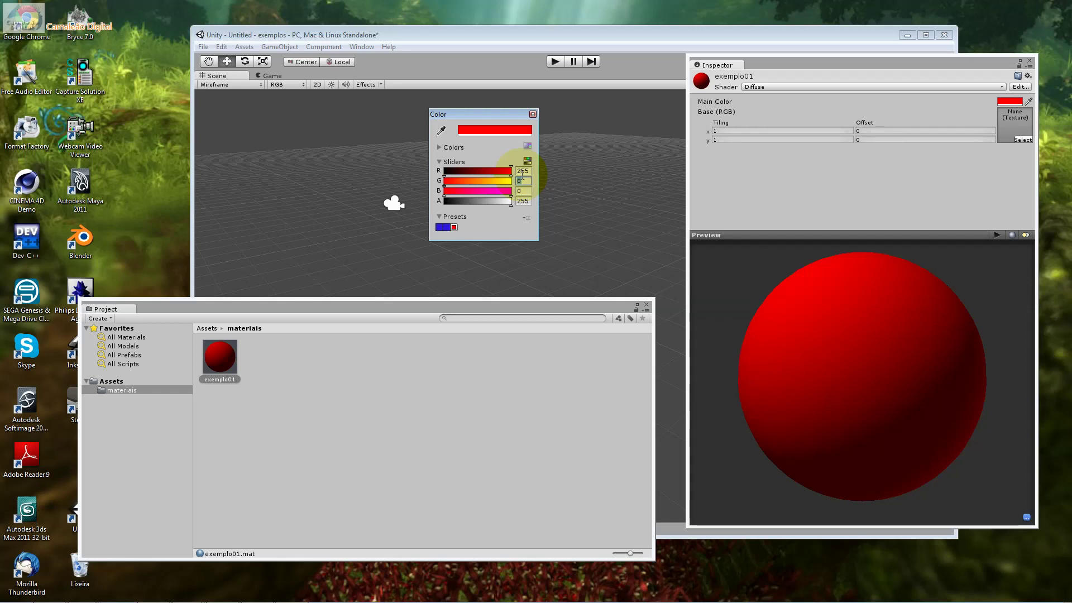
pyautogui.write('2')
pyautogui.write('55')
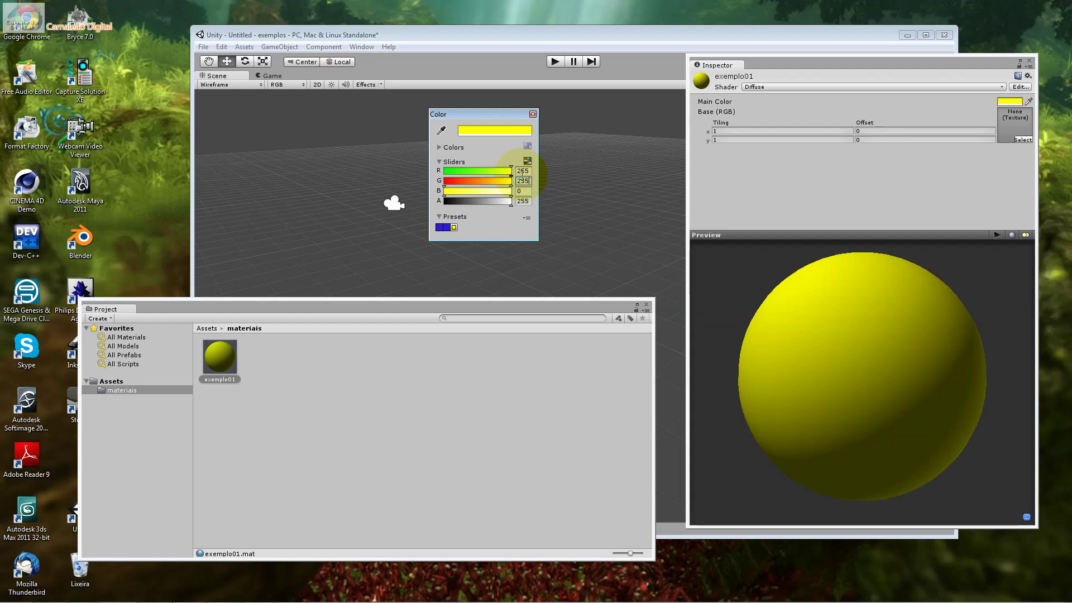
# - Type blue 255, then red 133, green 123 and blue 123 in the value fields
pyautogui.press('Tab')
pyautogui.write('255')
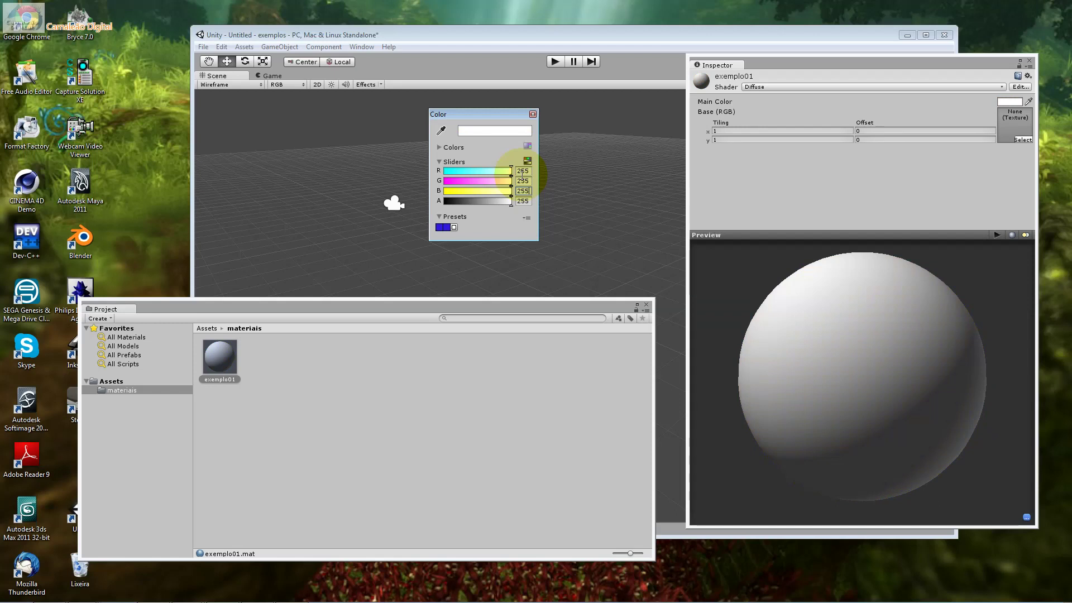
pyautogui.click(522, 173)
pyautogui.write('133')
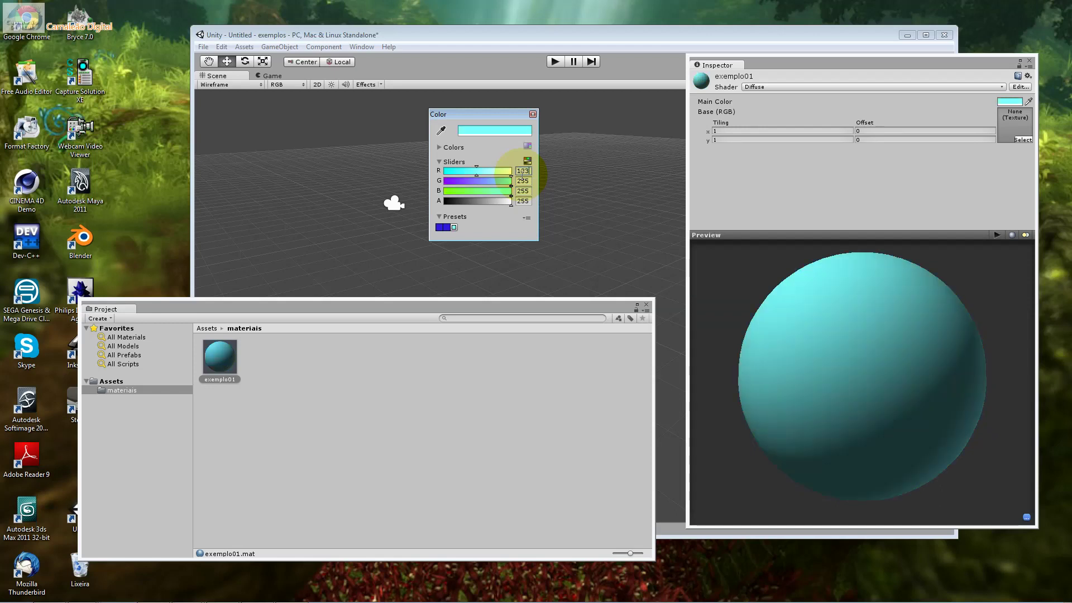
pyautogui.press('Tab')
pyautogui.write('123')
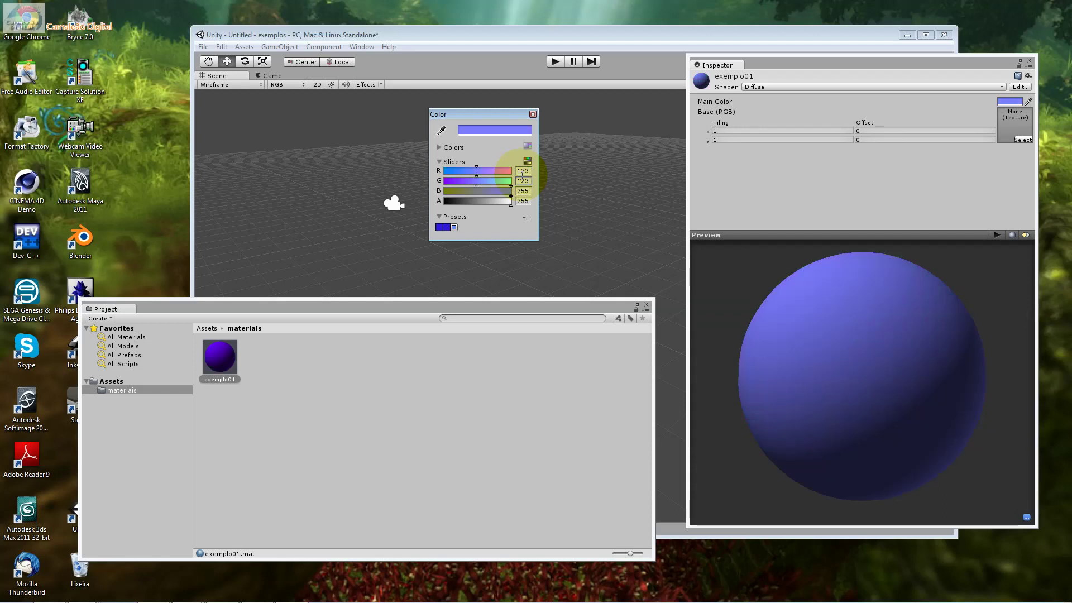
pyautogui.press('Tab')
pyautogui.write('123')
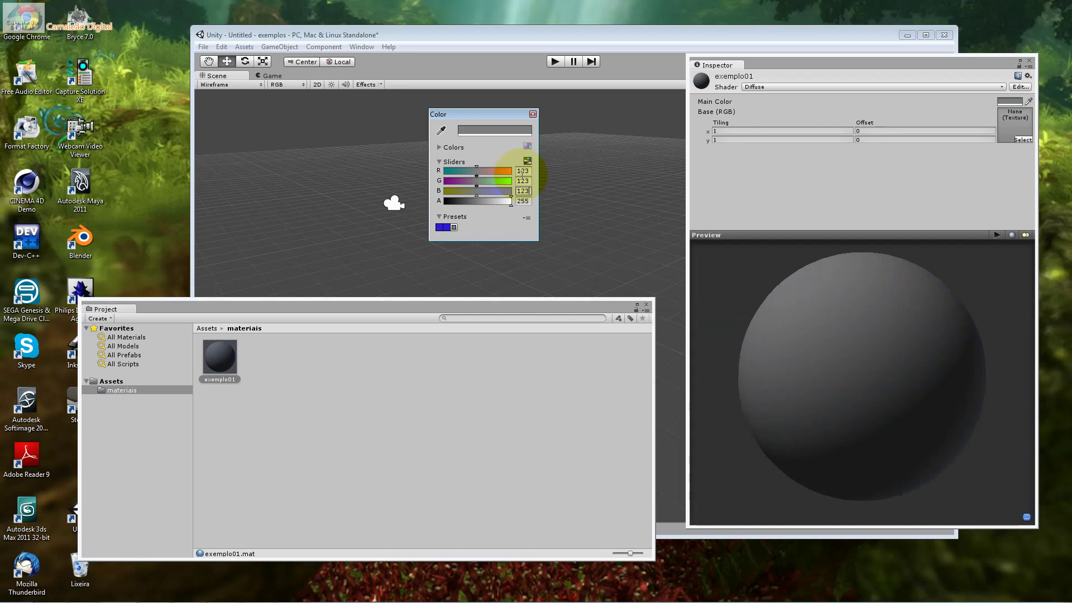
# - Adjust the R, G and B sliders to a light pink of 211, 175, 192
pyautogui.click(494, 171)
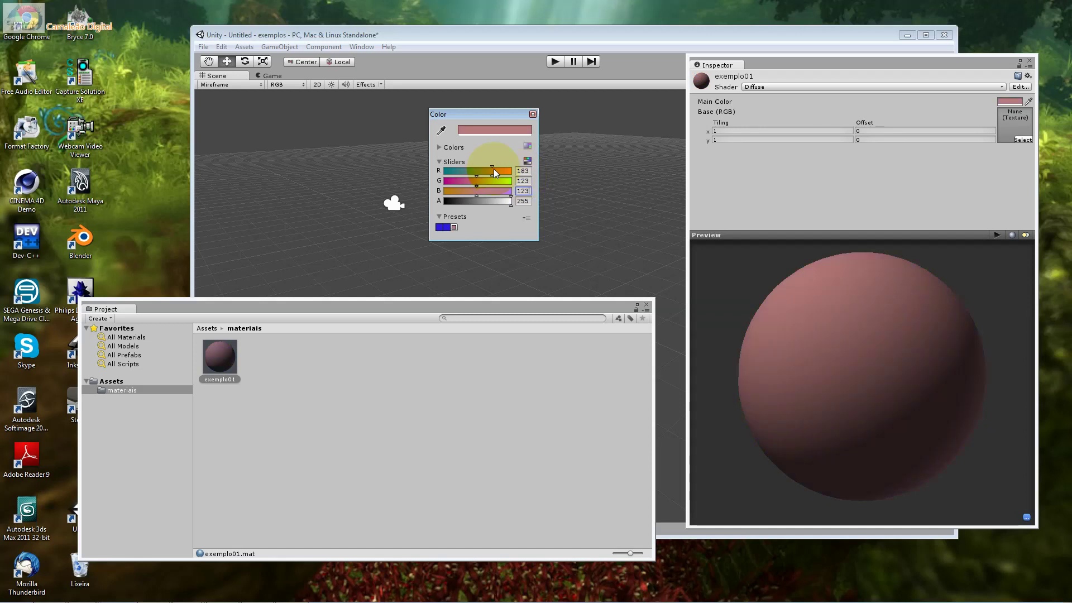
pyautogui.click(500, 171)
pyautogui.click(490, 181)
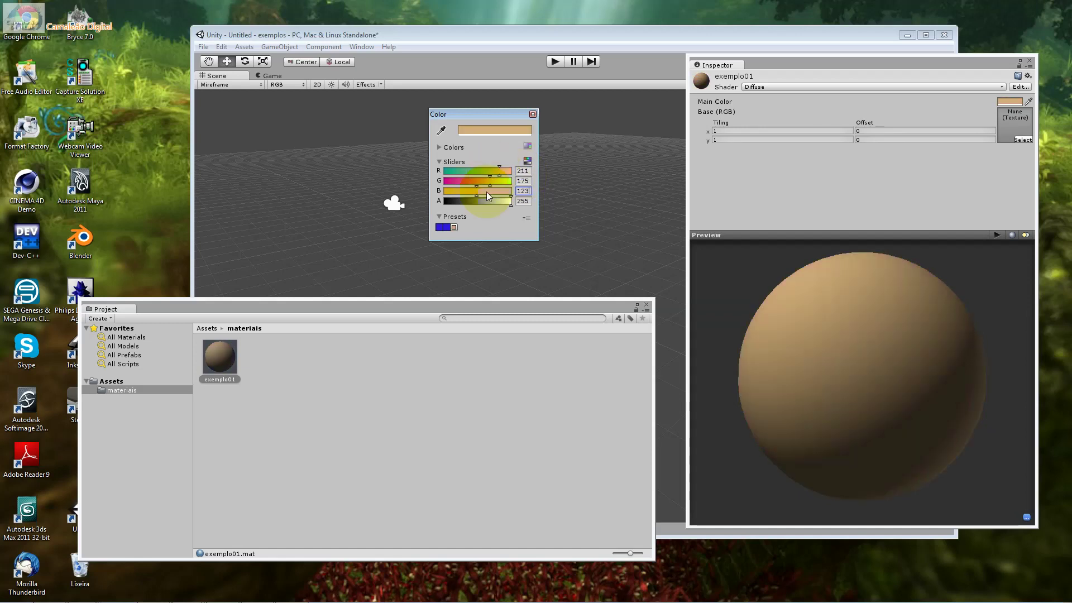
pyautogui.moveTo(487, 192); pyautogui.dragTo(472, 196)
pyautogui.moveTo(489, 189); pyautogui.dragTo(509, 193)
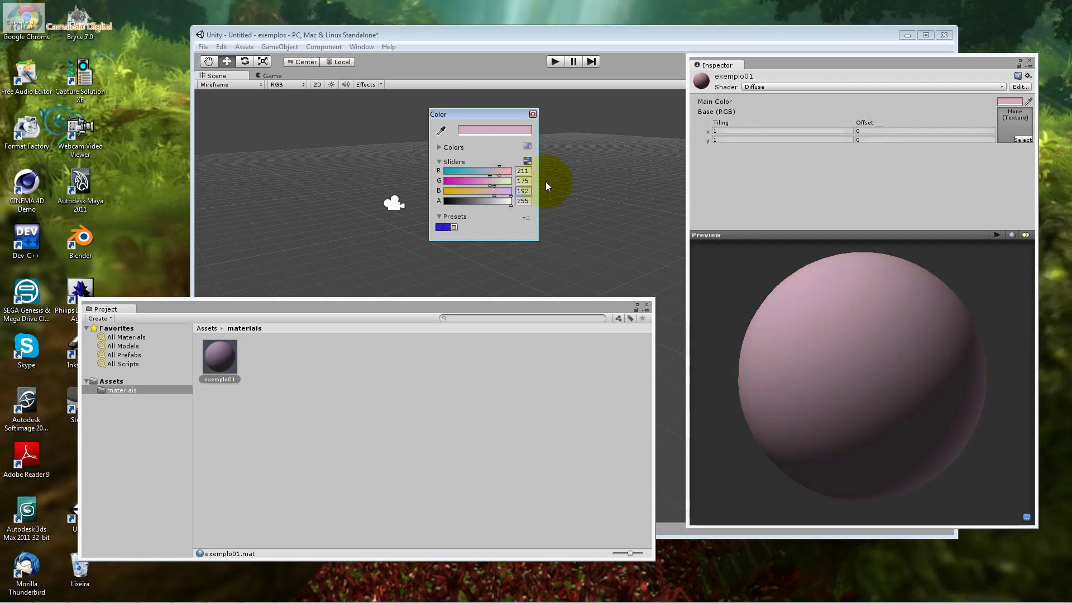
pyautogui.click(525, 173)
pyautogui.press('Tab')
pyautogui.press('Tab')
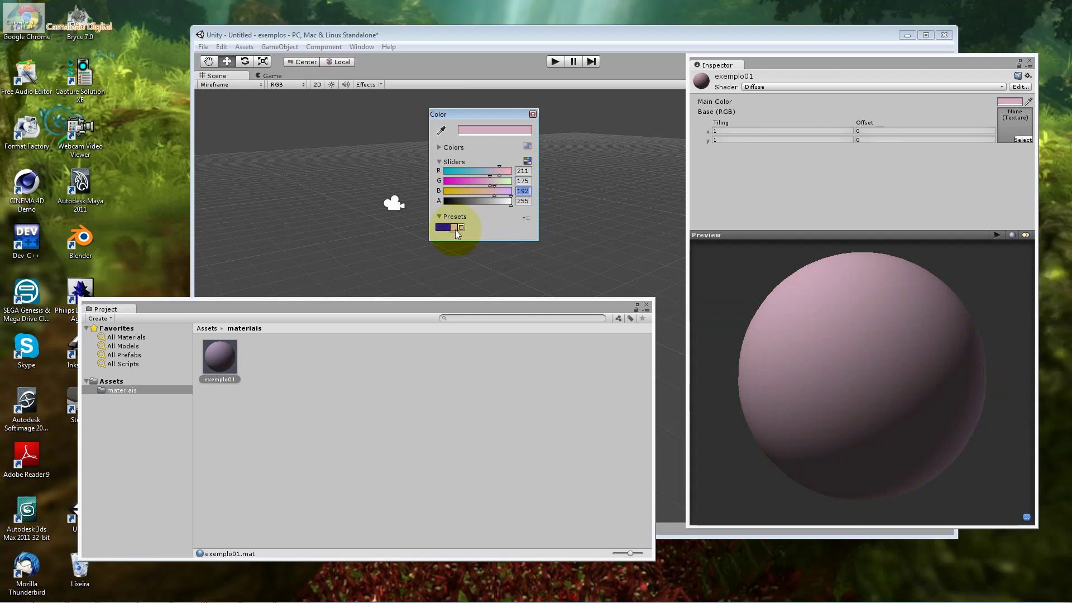
# - Pick bright pink (255, 68, 156) in the colour square and display presets as a list
pyautogui.click(454, 147)
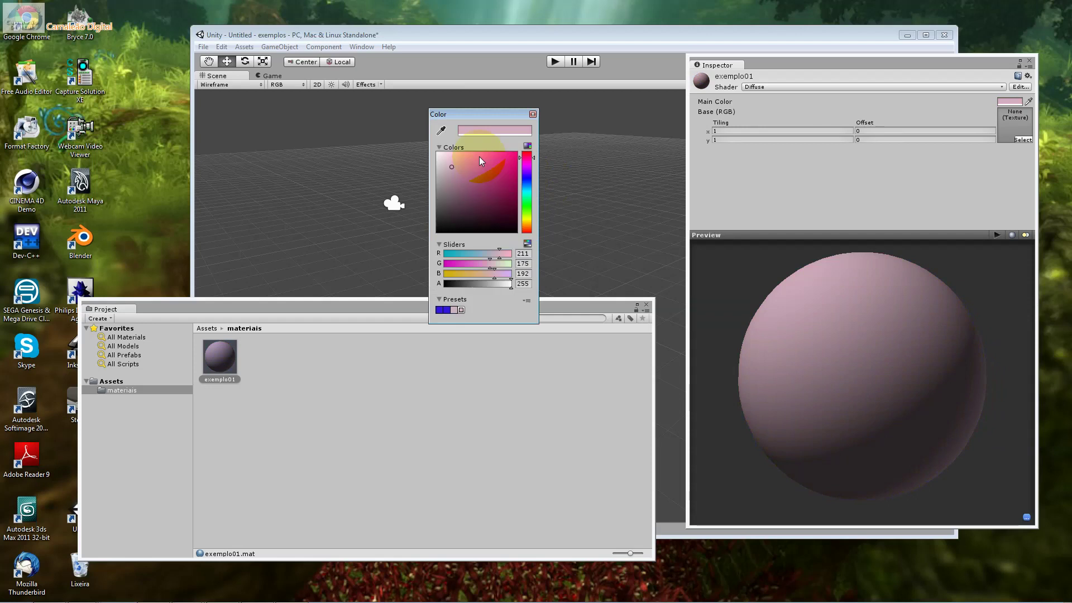
pyautogui.moveTo(479, 156); pyautogui.dragTo(494, 154)
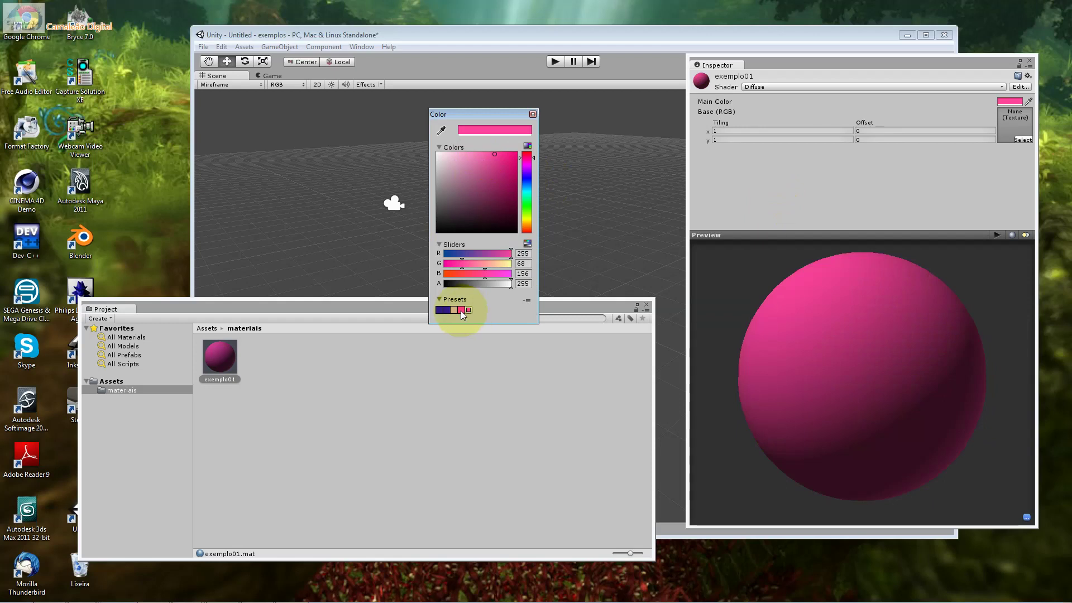
pyautogui.click(526, 300)
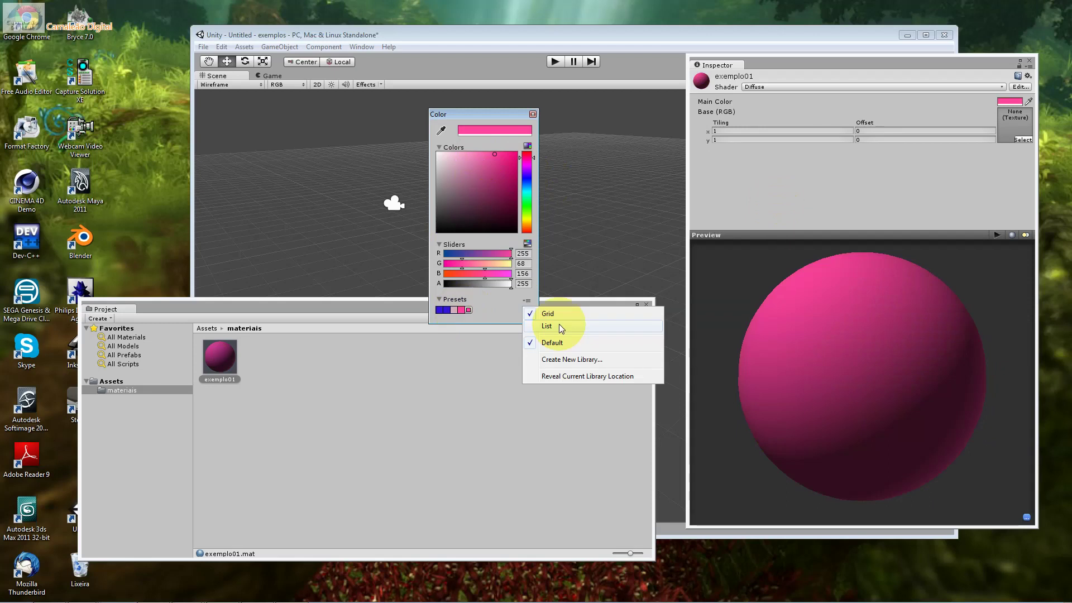
pyautogui.click(560, 328)
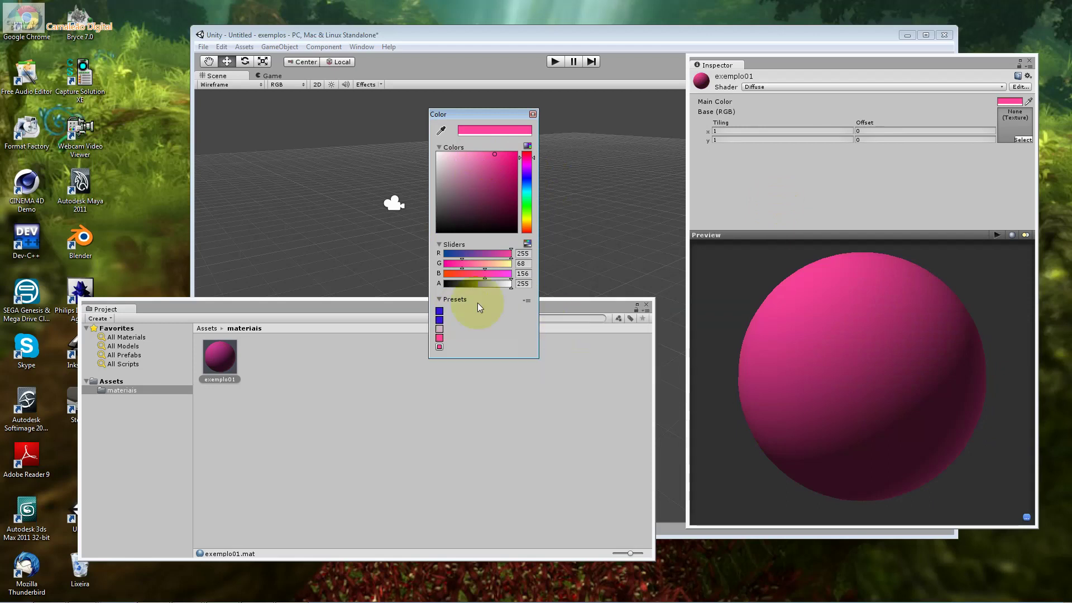
# - Cancel the new preset library prompt and switch the sliders to HSV (H 331, S 188, V 255)
pyautogui.click(526, 301)
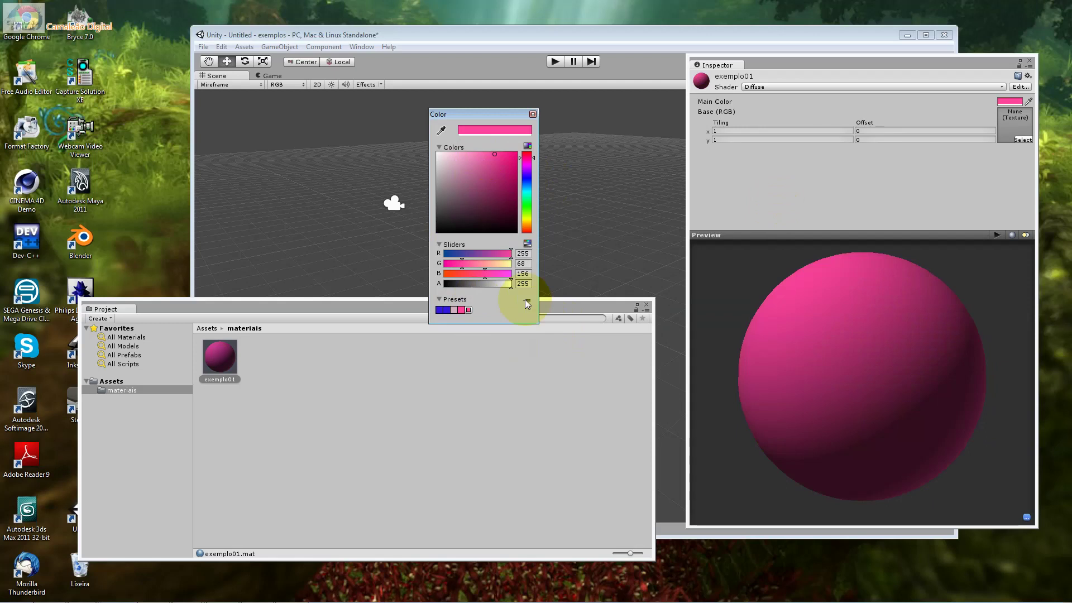
pyautogui.click(526, 302)
pyautogui.click(601, 361)
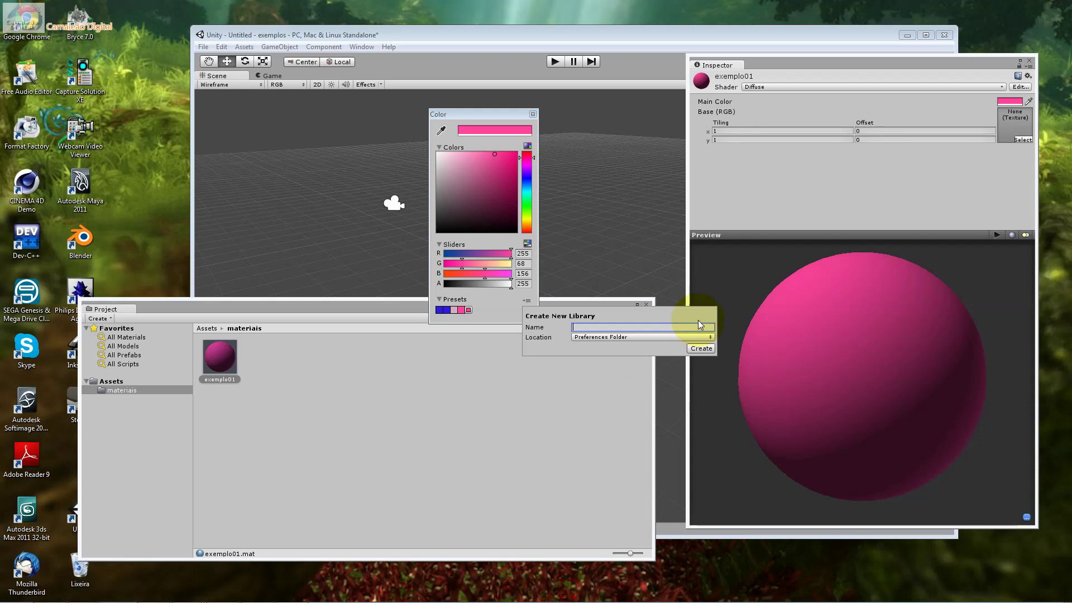
pyautogui.click(511, 302)
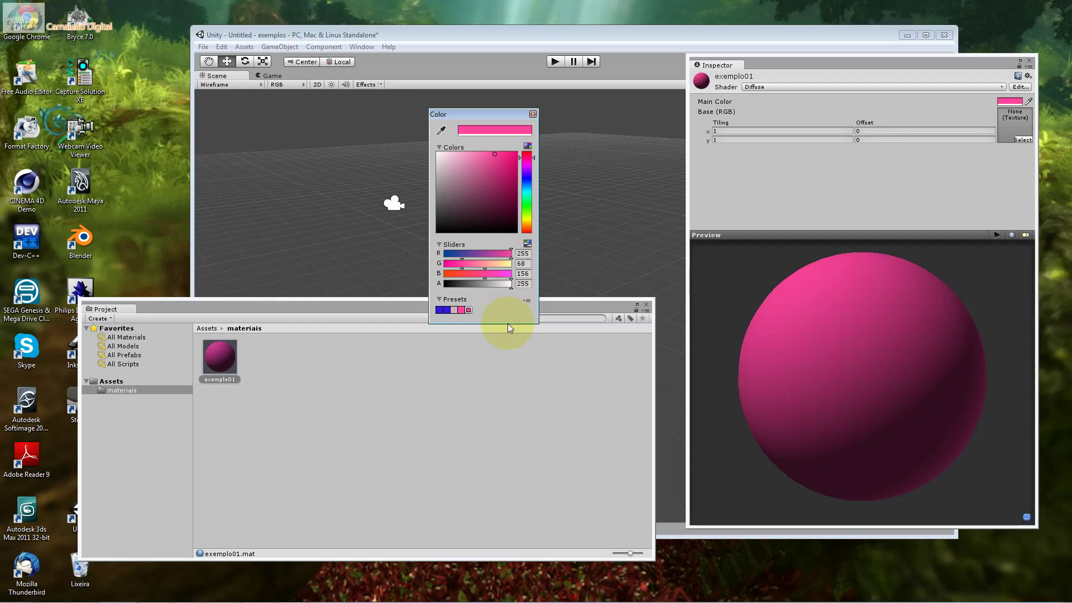
pyautogui.click(528, 244)
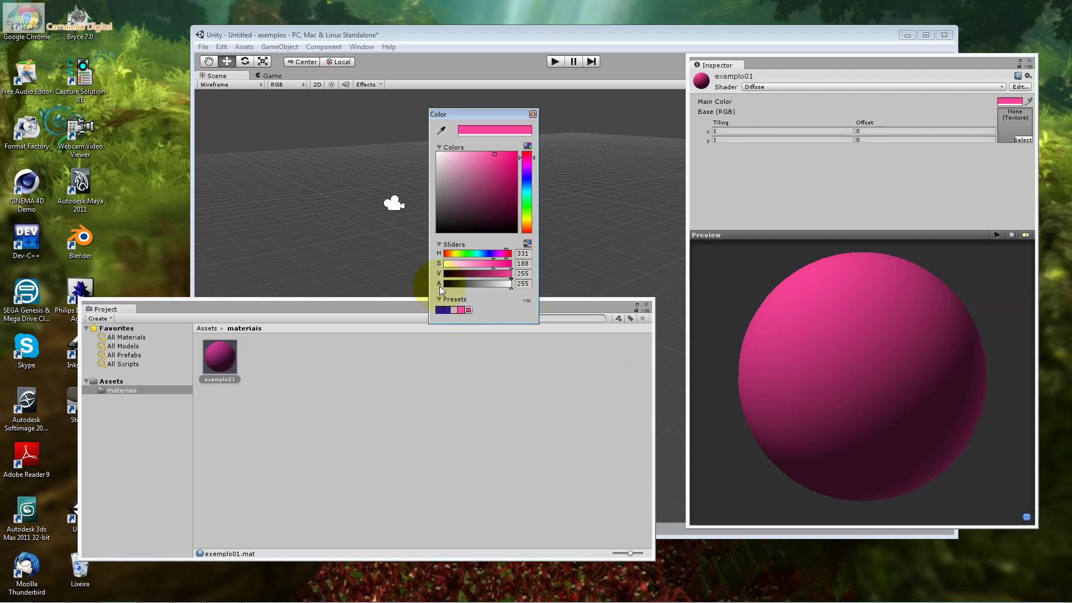
# - Toggle the sliders between HSV and RGB, ending on RGB, and close the Color window
pyautogui.click(438, 253)
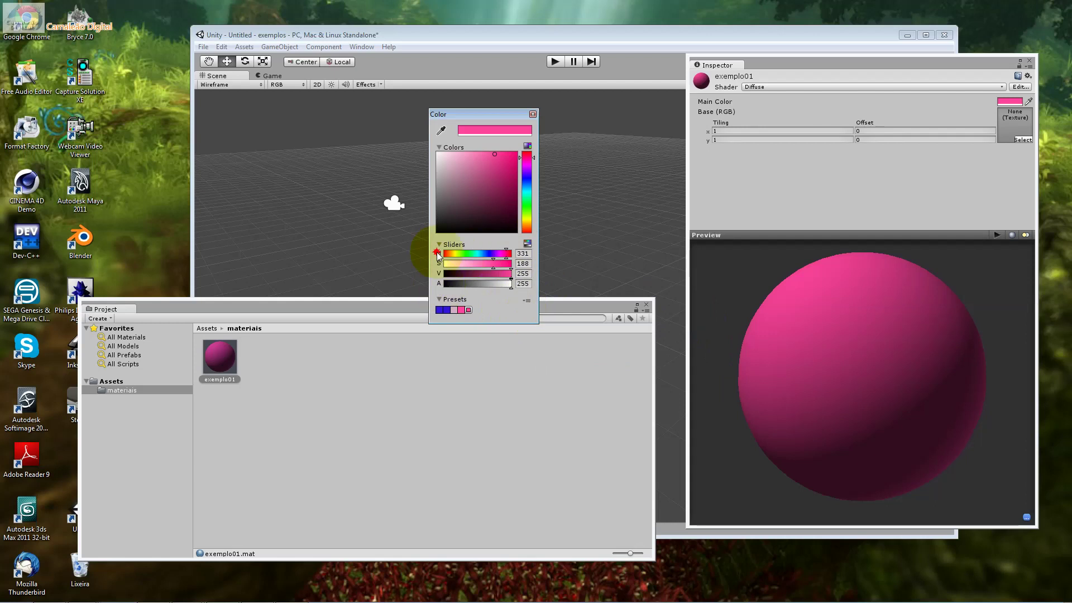
pyautogui.click(439, 274)
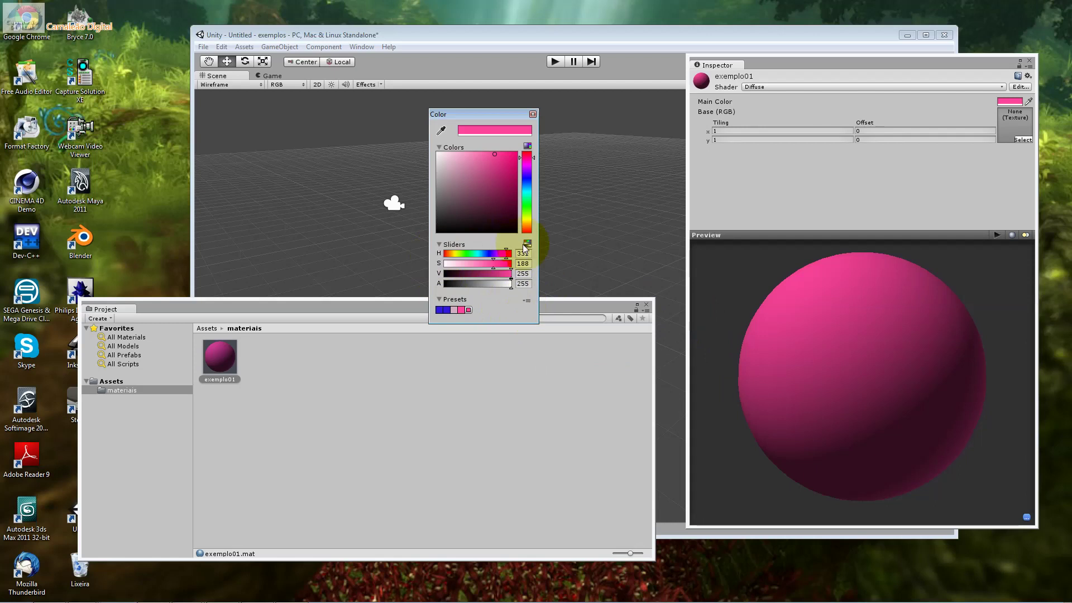
pyautogui.click(523, 273)
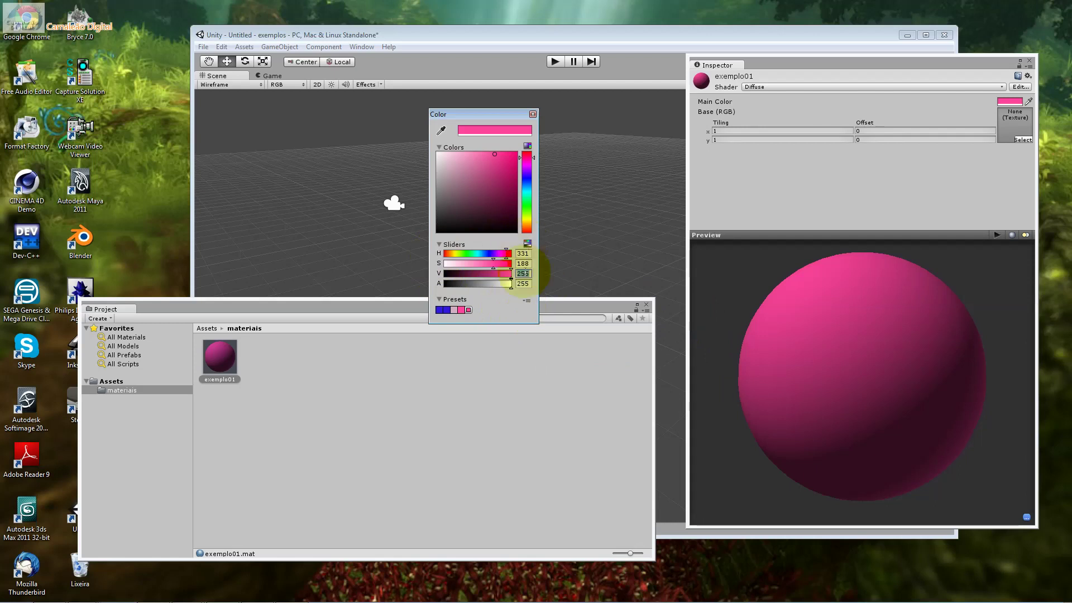
pyautogui.click(528, 244)
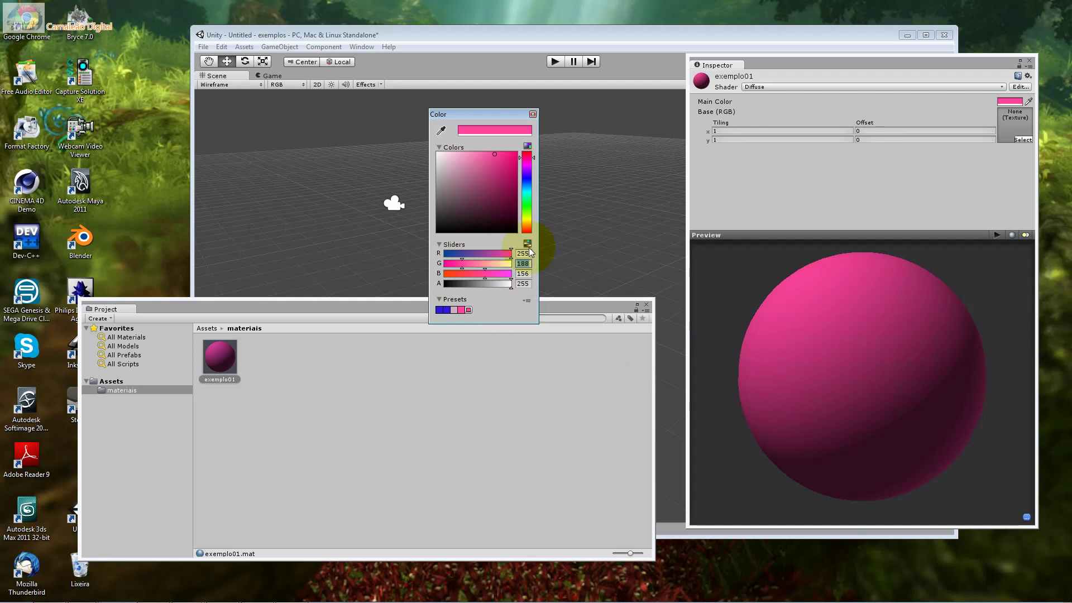
pyautogui.click(527, 244)
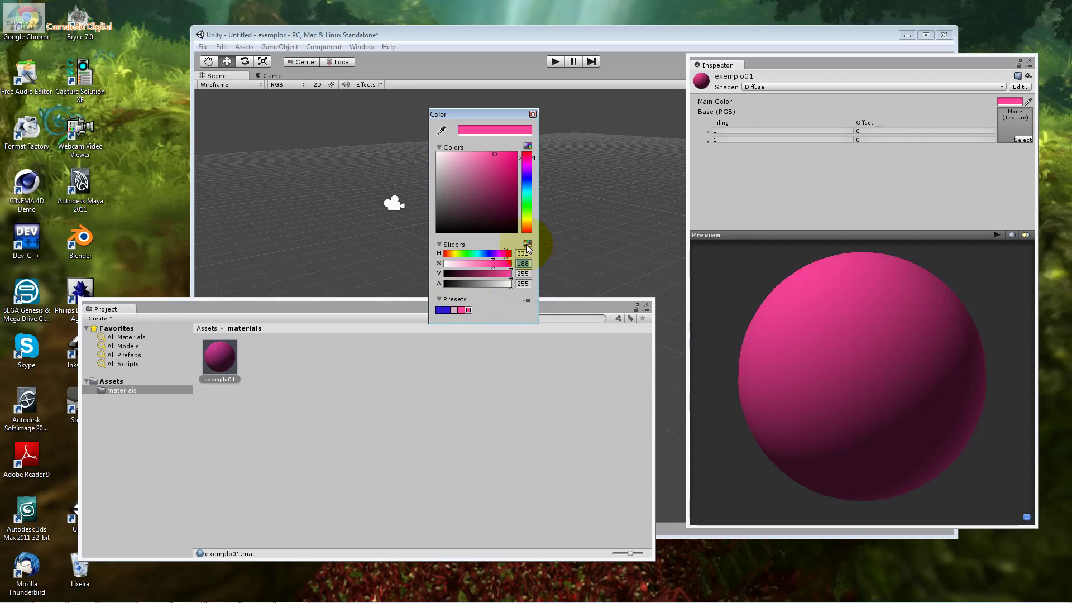
pyautogui.click(528, 245)
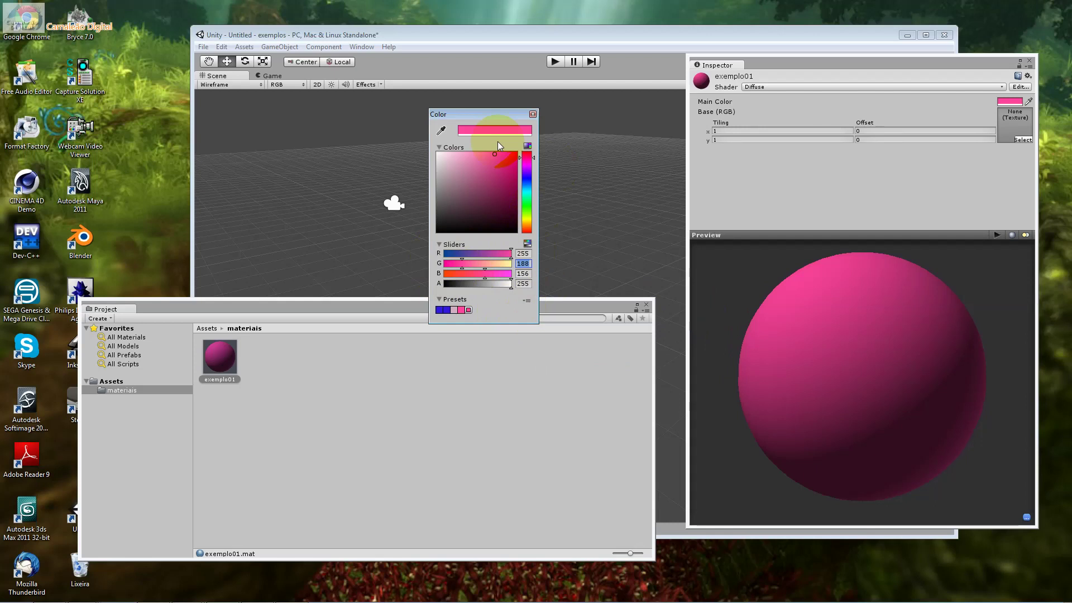
pyautogui.click(944, 383)
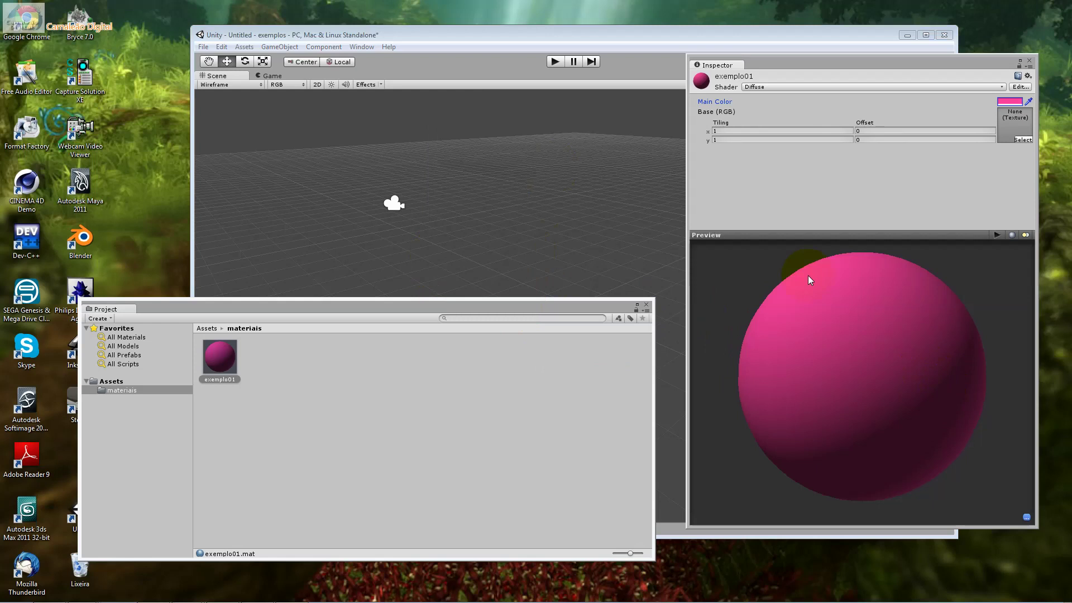
# - Set the Main Color to pure yellow with R 255, G 255, B 0
pyautogui.click(931, 395)
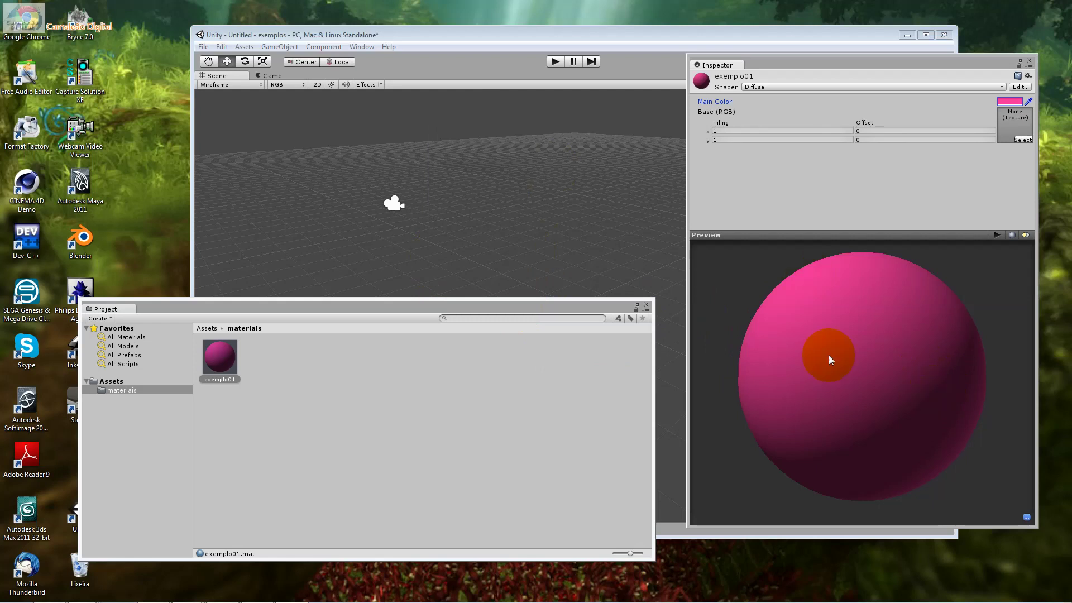
pyautogui.click(1015, 103)
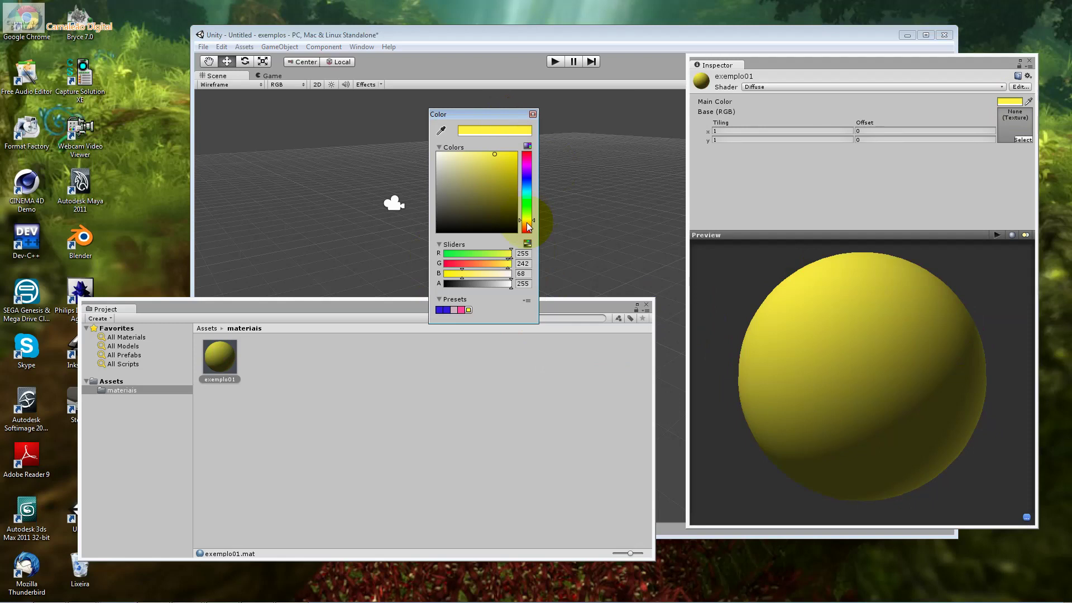
pyautogui.click(521, 254)
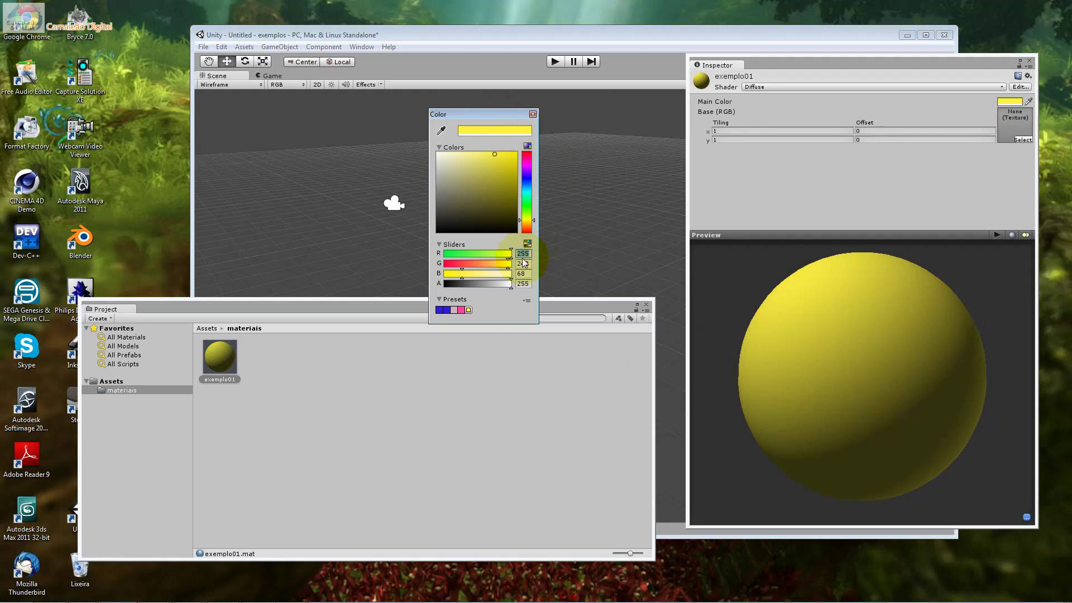
pyautogui.click(524, 262)
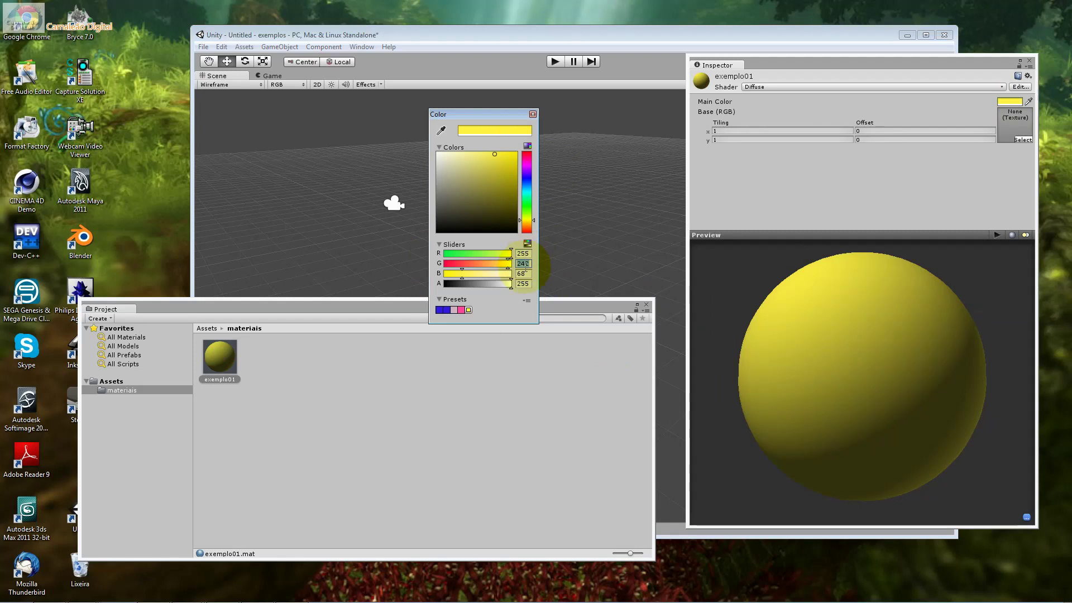
pyautogui.click(525, 254)
pyautogui.click(524, 263)
pyautogui.write('2')
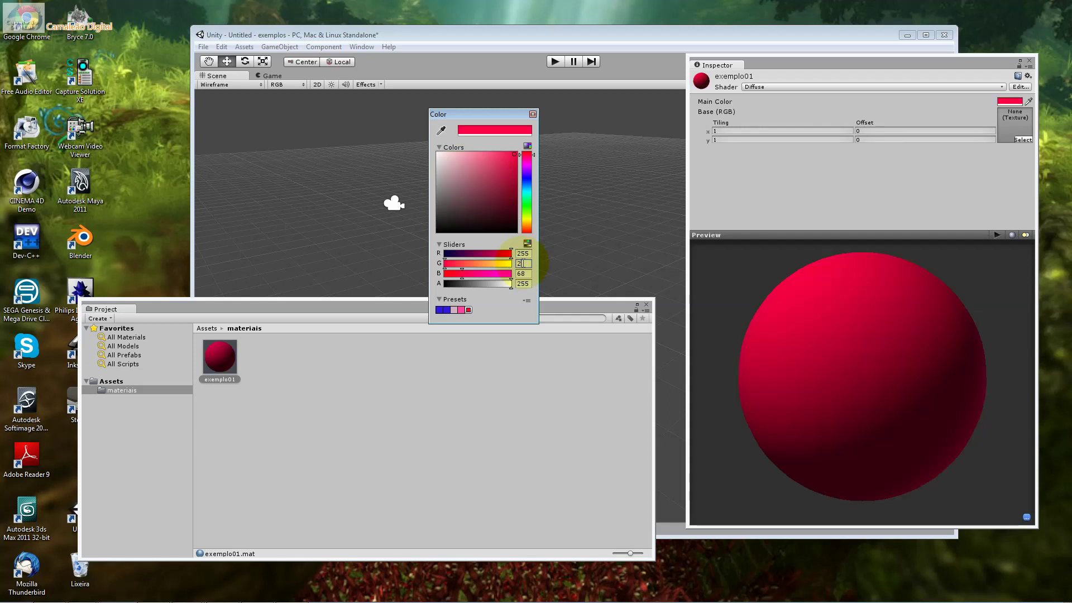
pyautogui.write('55')
pyautogui.press('Tab')
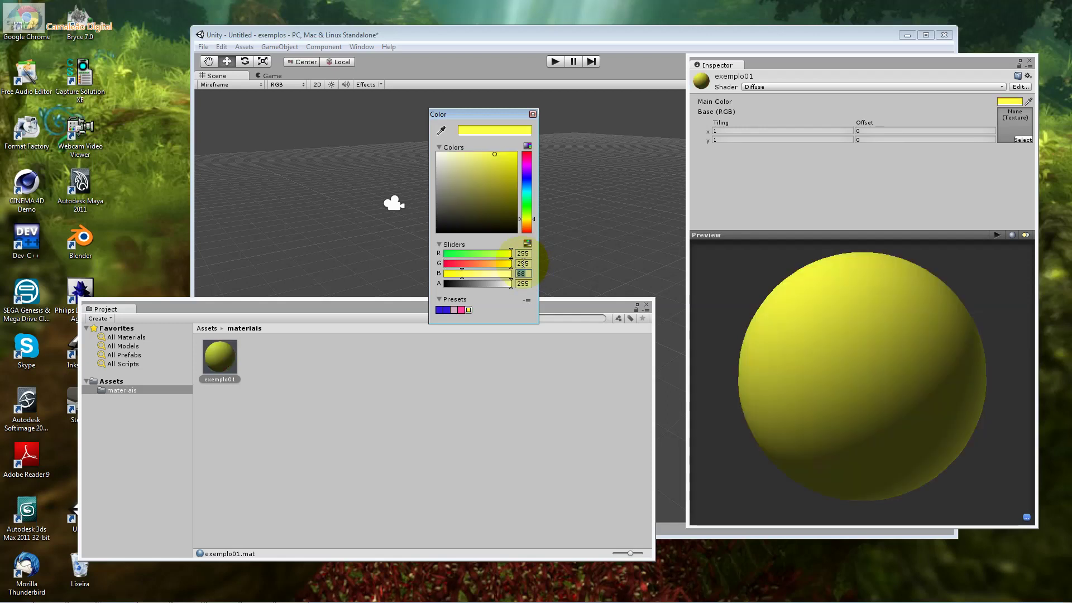
pyautogui.write('0')
pyautogui.press('Tab')
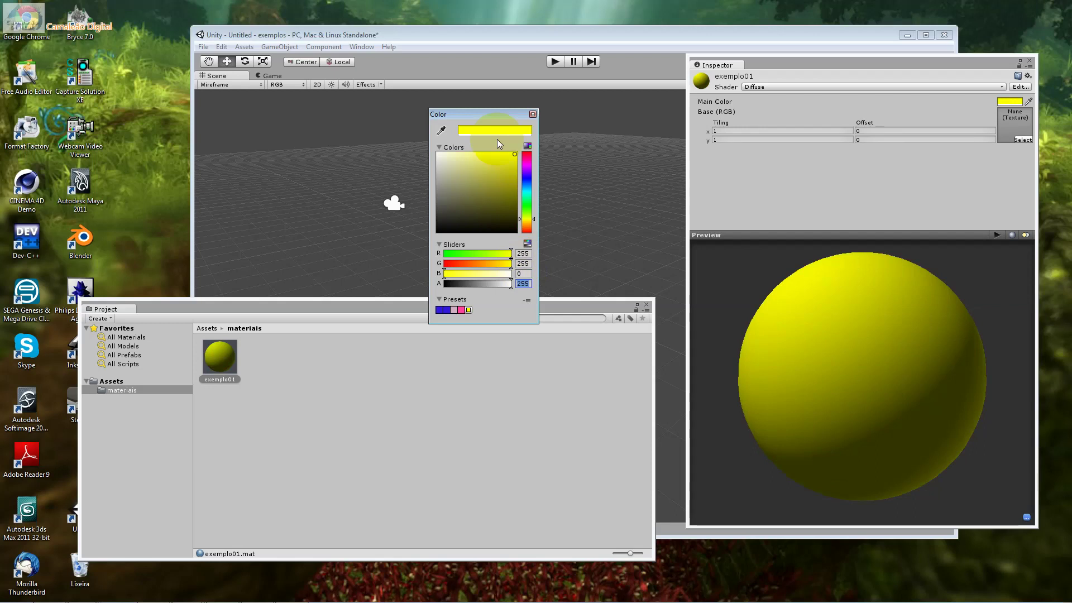
# - Pick a slightly darker yellow of 232, 232, 0 from the colour square
pyautogui.click(513, 183)
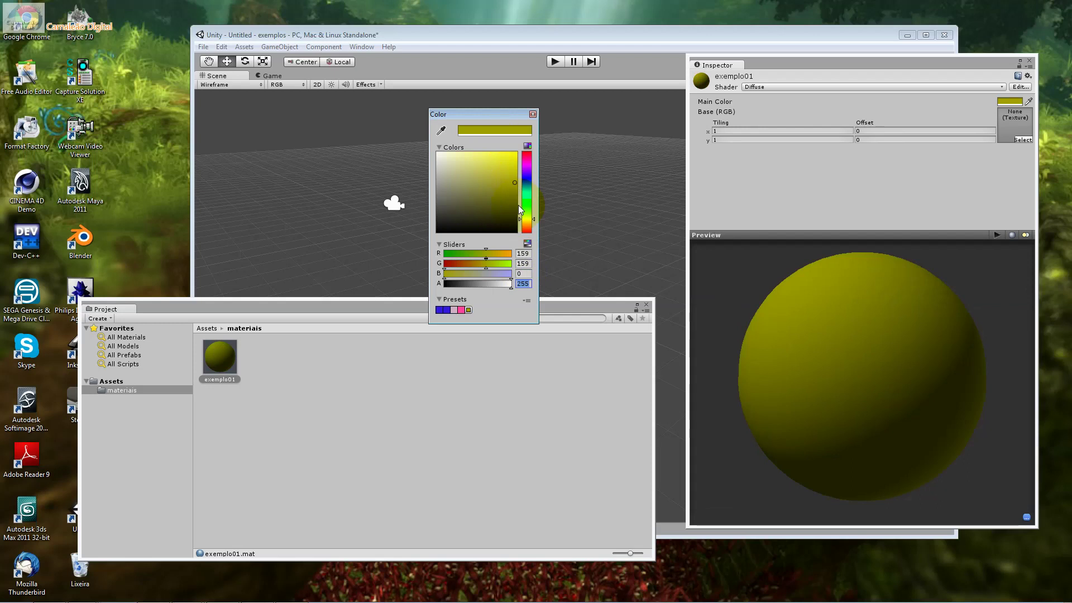
pyautogui.click(522, 254)
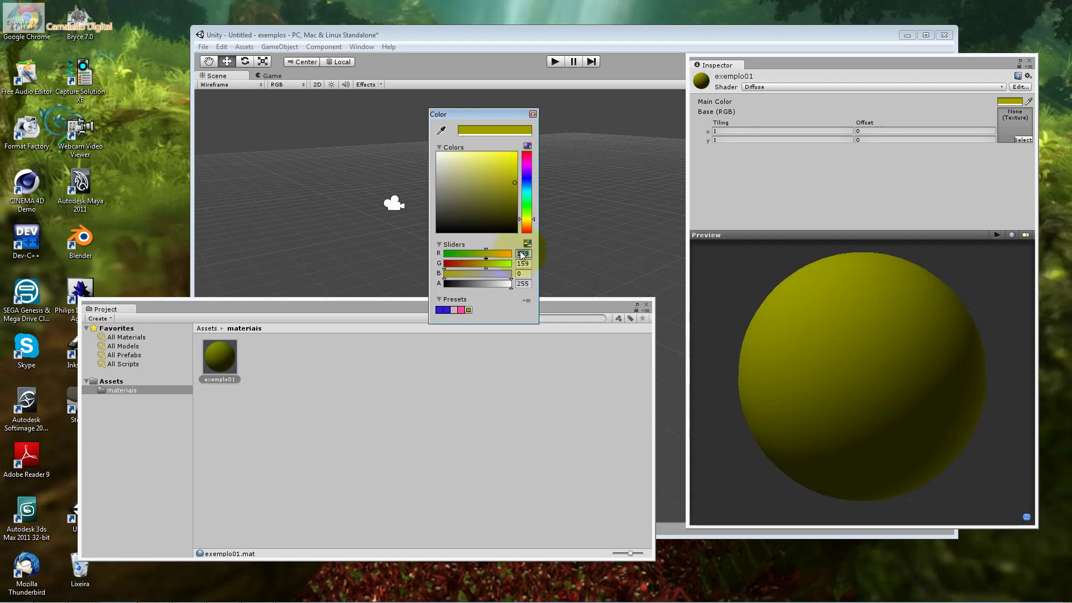
pyautogui.press('Tab')
pyautogui.press('Tab')
pyautogui.click(533, 115)
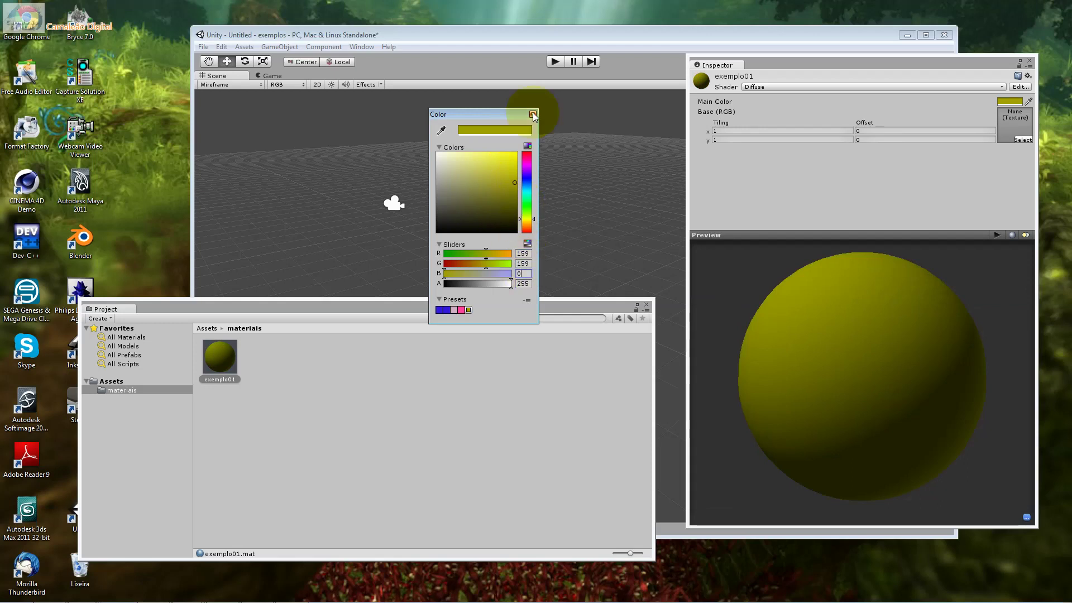
pyautogui.click(515, 161)
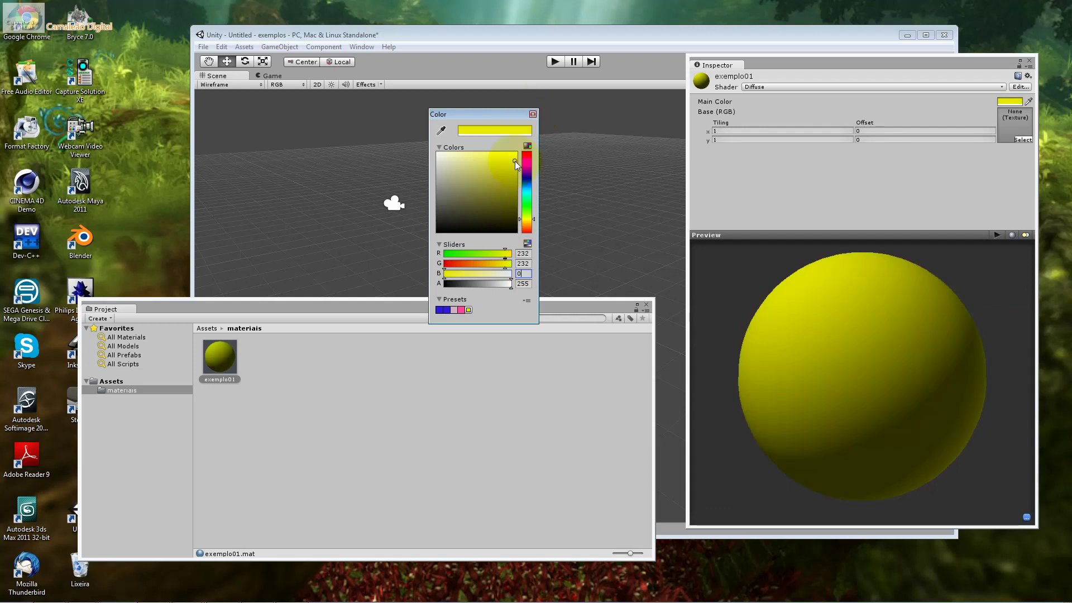
pyautogui.click(836, 292)
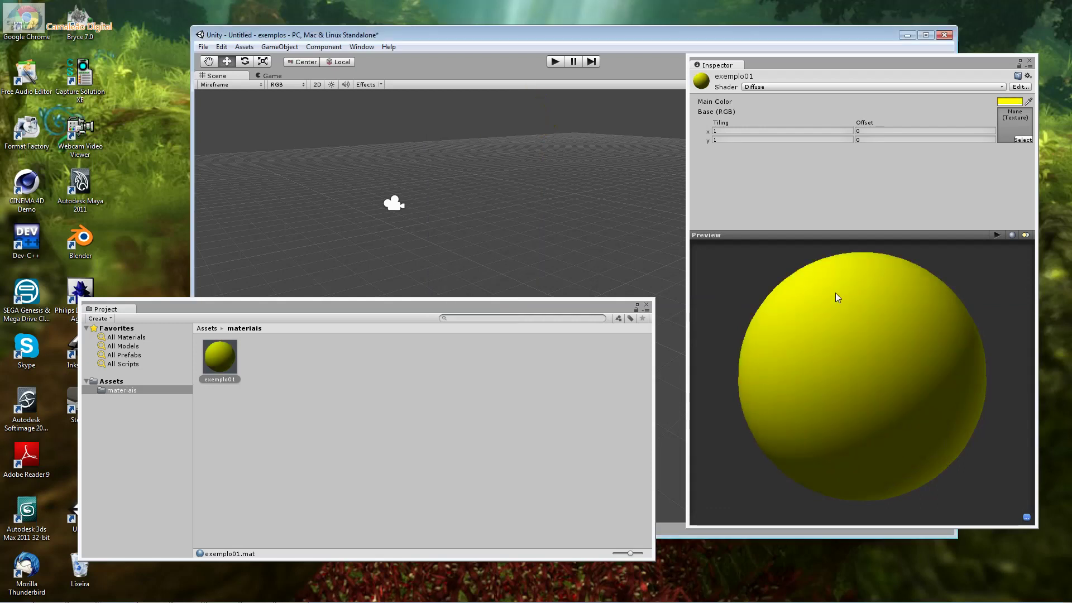
pyautogui.moveTo(837, 296); pyautogui.dragTo(805, 281)
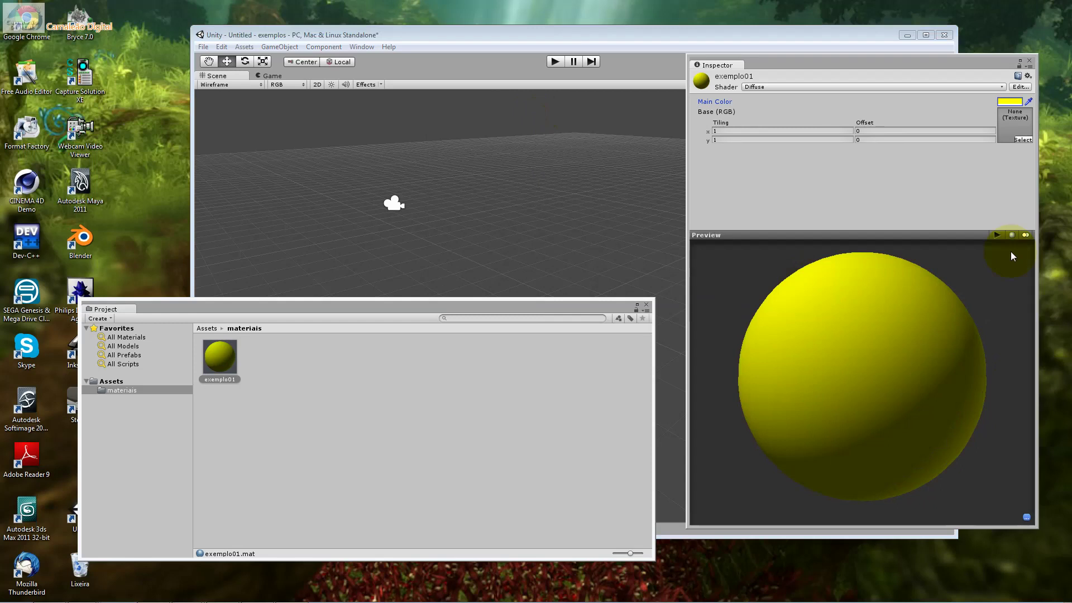
pyautogui.click(1012, 235)
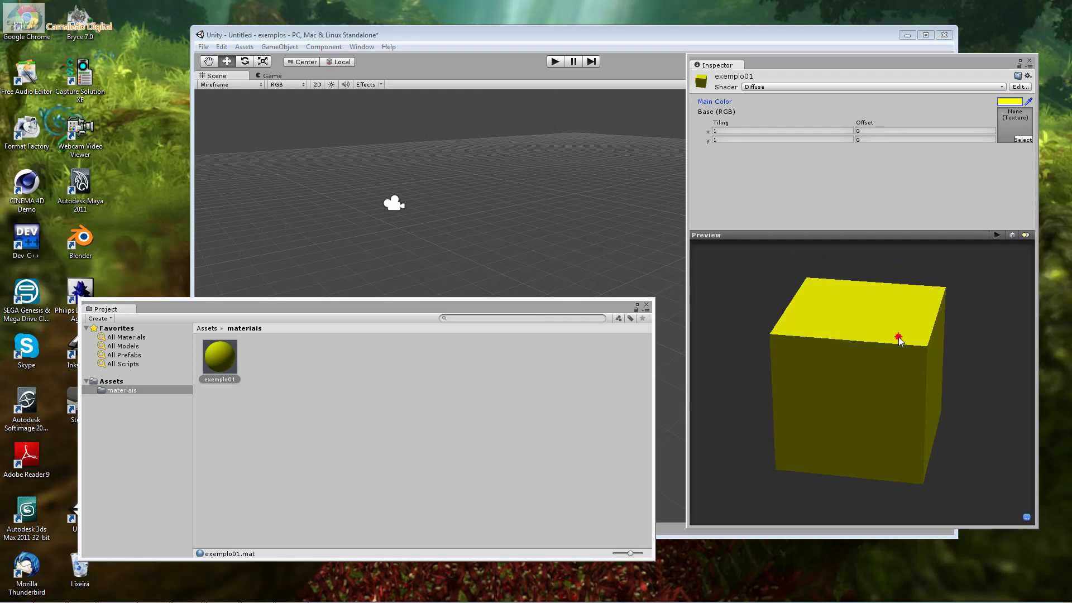
pyautogui.moveTo(898, 337); pyautogui.dragTo(594, 385)
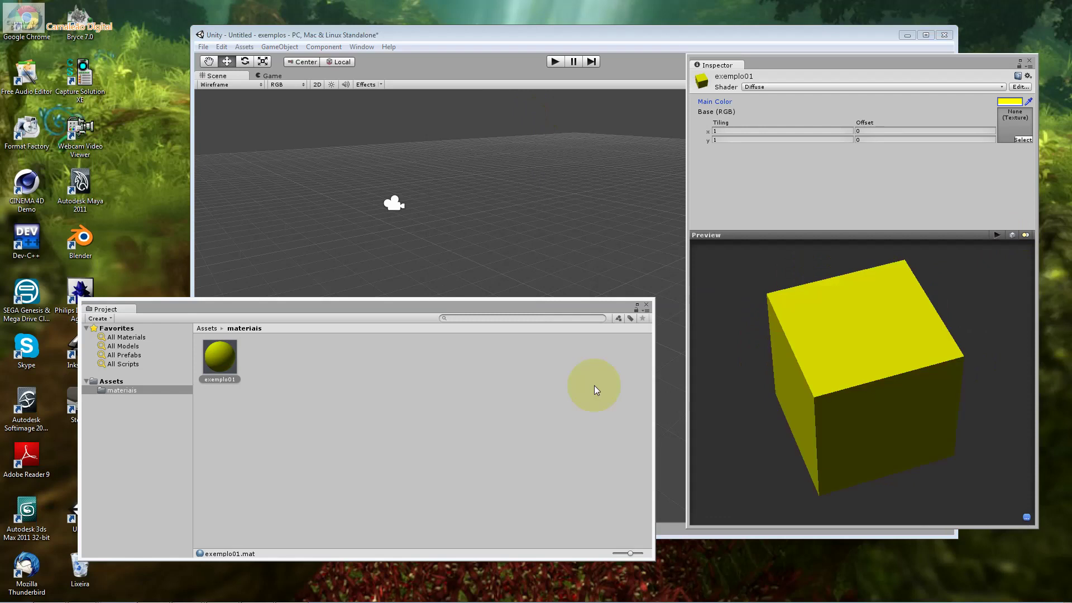
pyautogui.click(1011, 235)
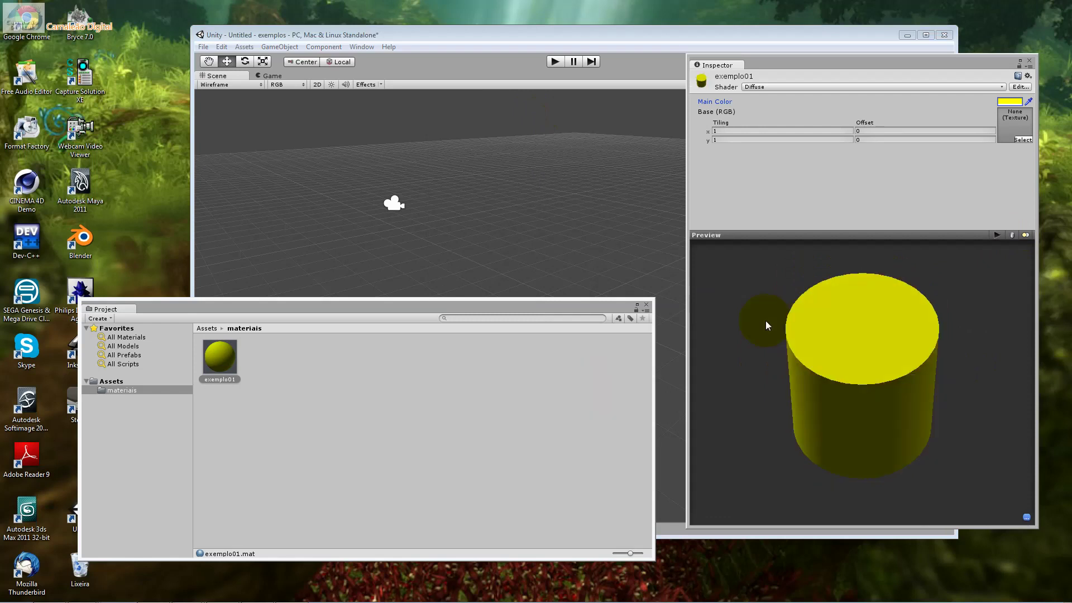
pyautogui.moveTo(766, 326); pyautogui.dragTo(767, 323)
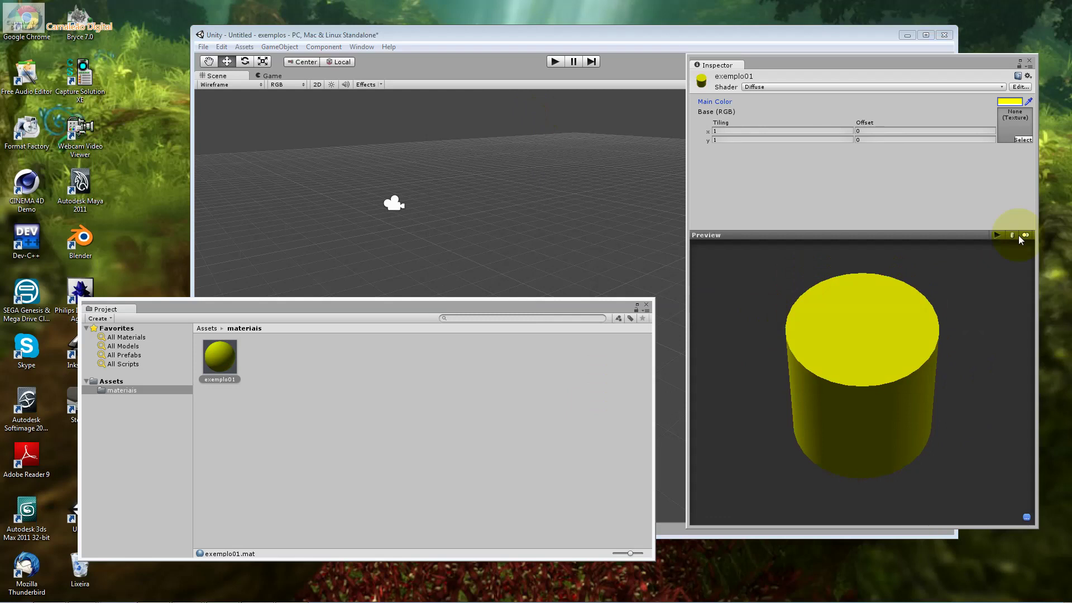
pyautogui.click(1019, 235)
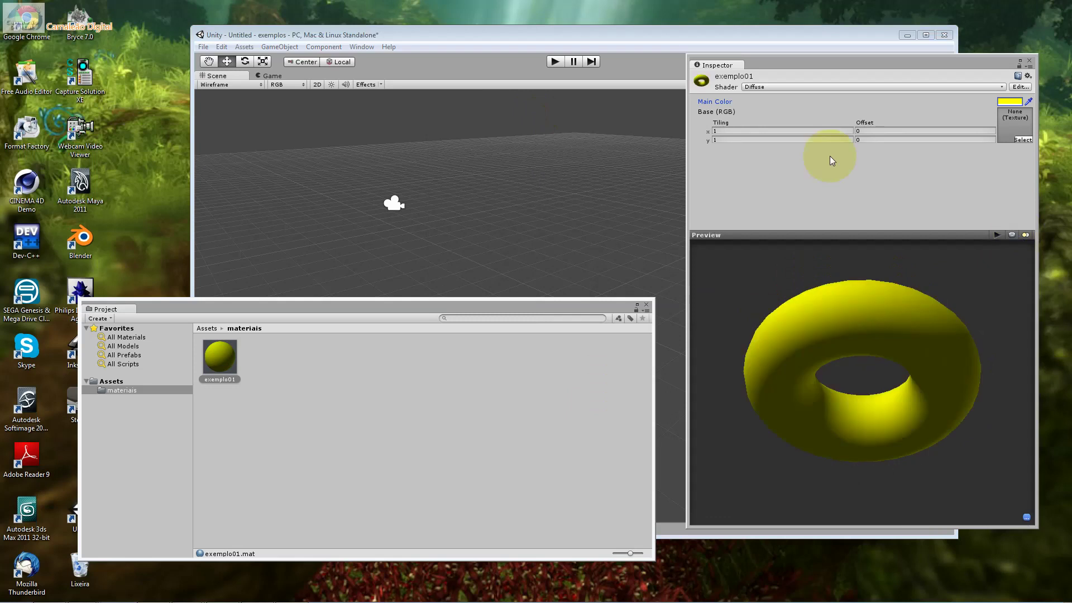
pyautogui.moveTo(904, 268); pyautogui.dragTo(968, 359)
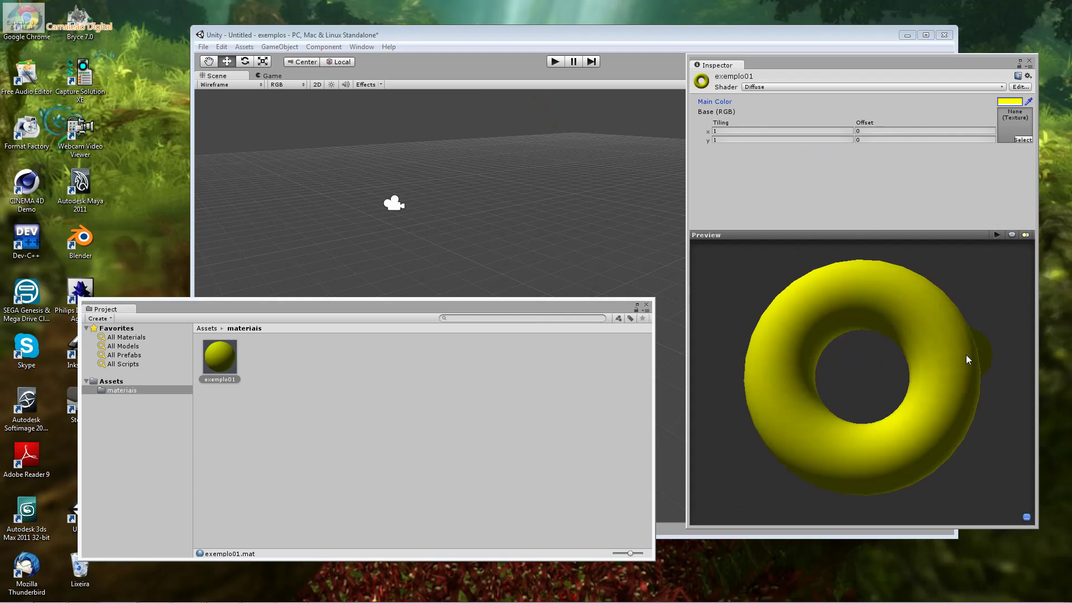
pyautogui.click(1024, 235)
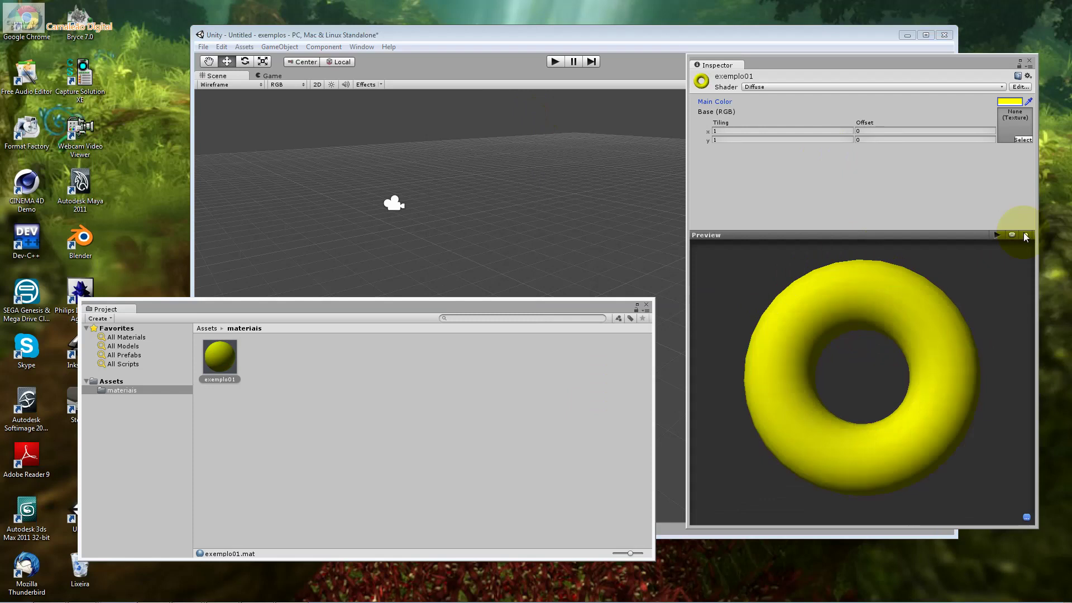
pyautogui.click(998, 236)
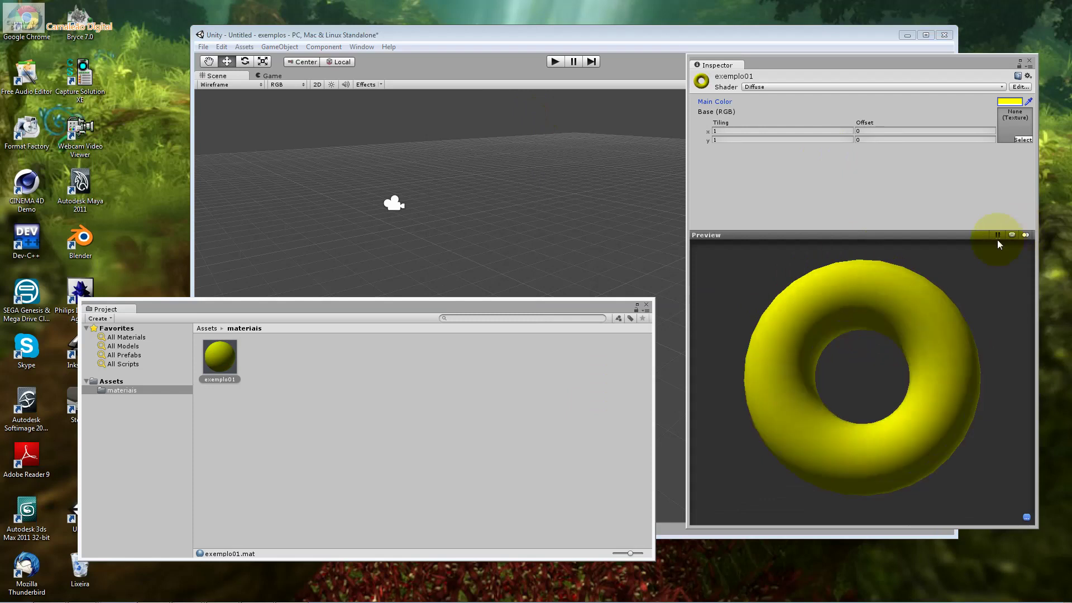
pyautogui.click(997, 239)
pyautogui.click(1002, 237)
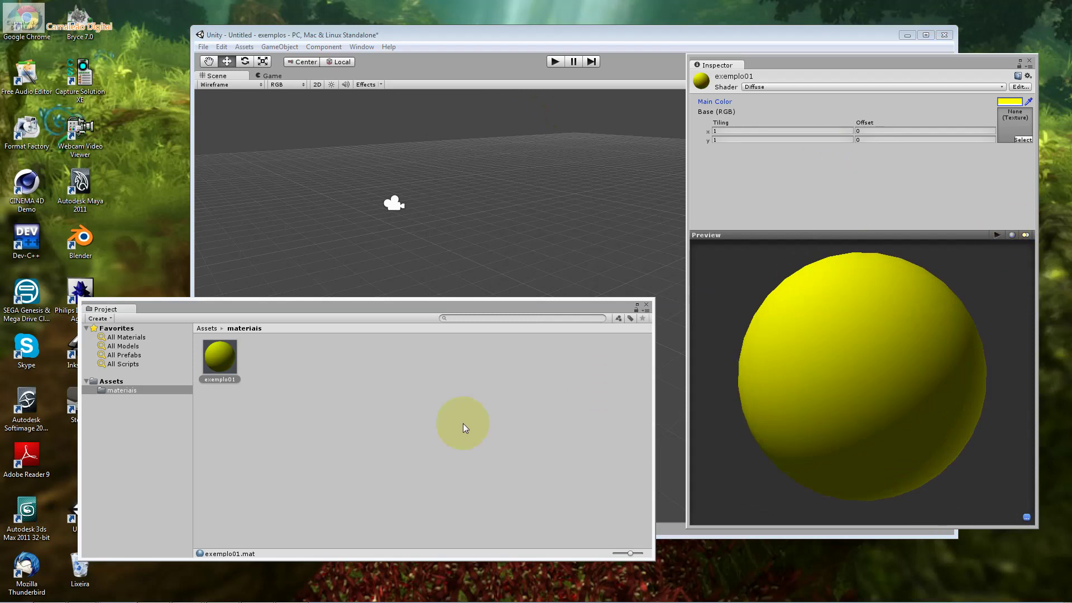
# - Rotate the exemplo01 preview while cycling its mesh through cube, cylinder and torus
pyautogui.moveTo(802, 266); pyautogui.dragTo(809, 285)
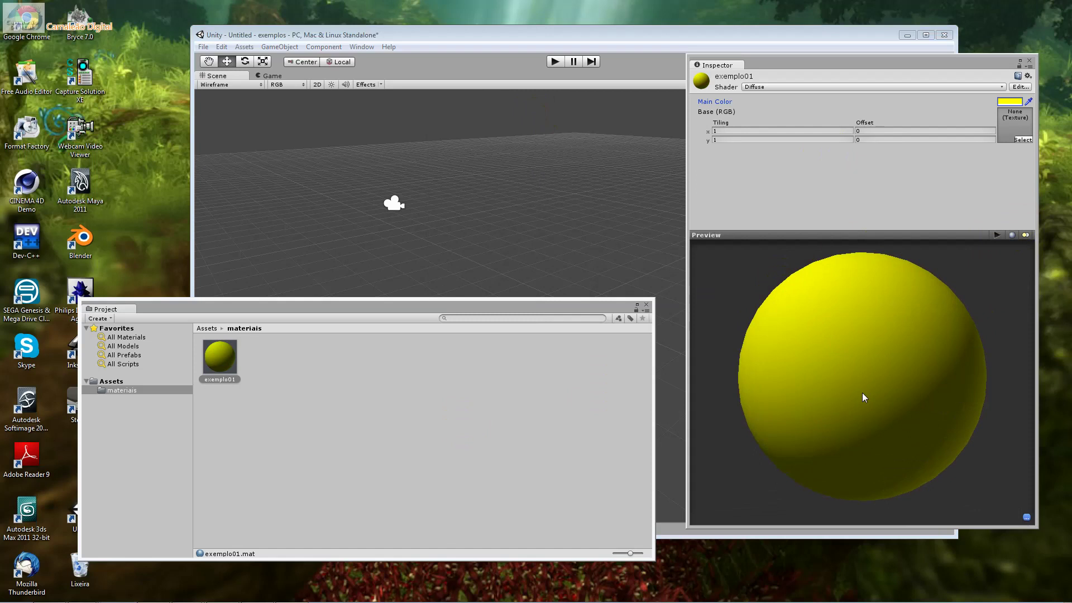
pyautogui.moveTo(862, 397); pyautogui.dragTo(829, 353)
pyautogui.click(1012, 234)
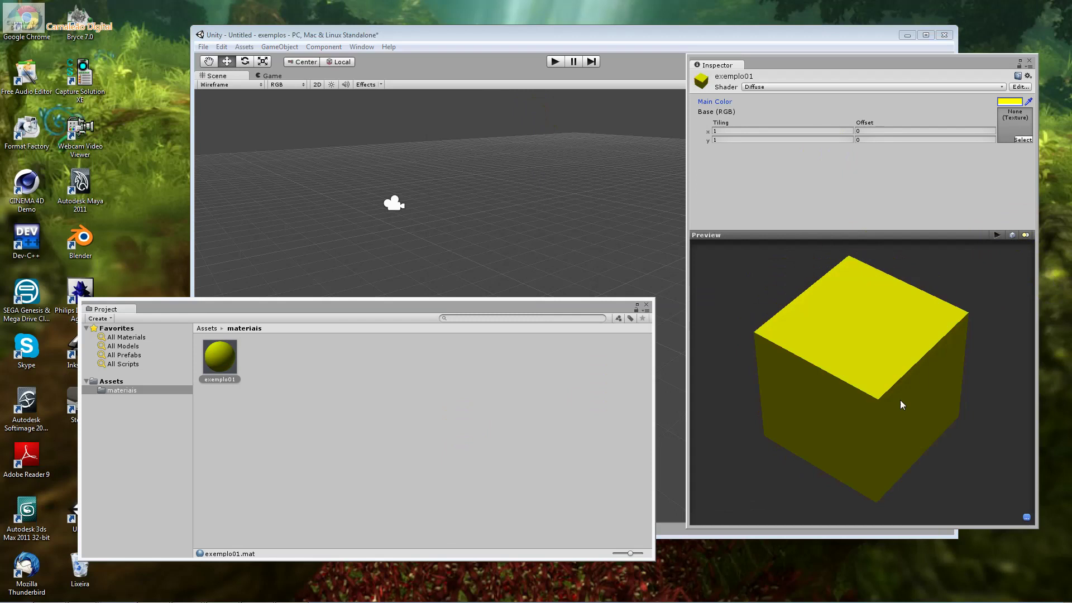
pyautogui.moveTo(900, 400)
pyautogui.mouseDown()
pyautogui.moveTo(866, 362)
pyautogui.moveTo(856, 367)
pyautogui.moveTo(835, 311)
pyautogui.mouseUp()
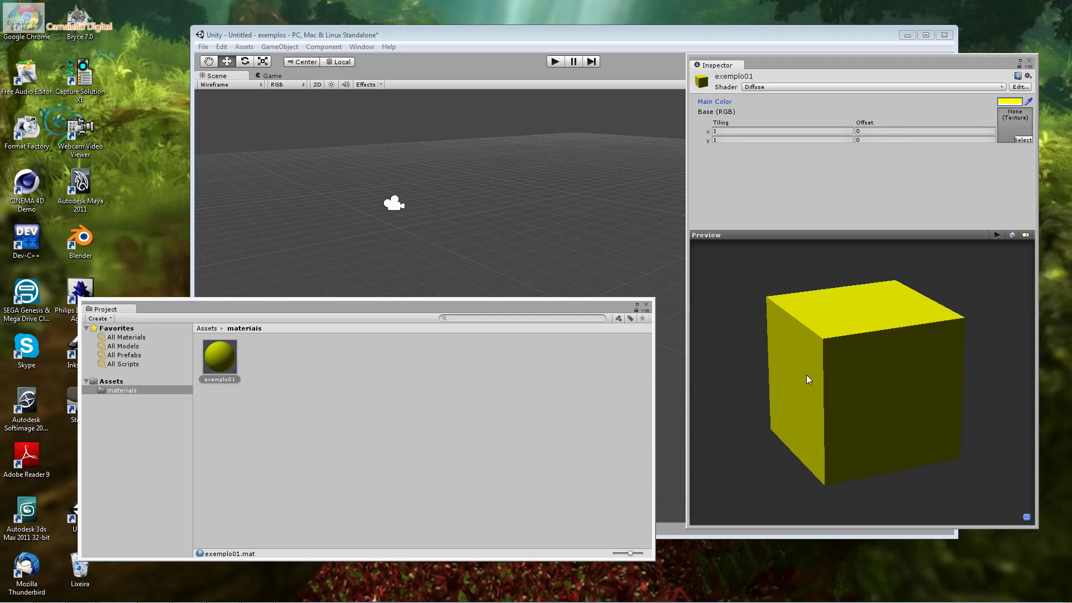
pyautogui.click(1012, 234)
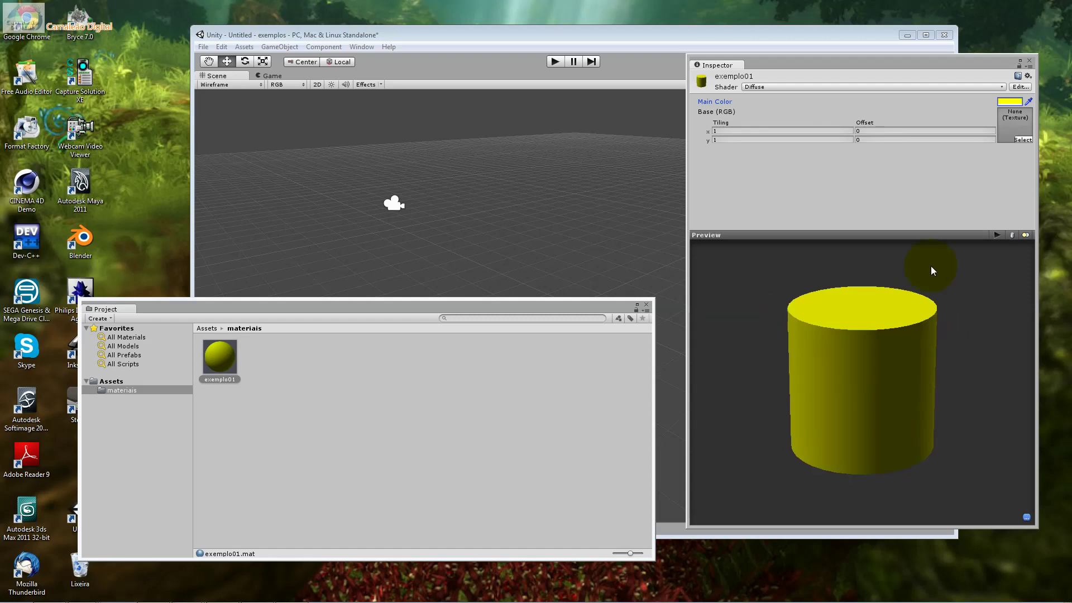
pyautogui.moveTo(931, 267); pyautogui.dragTo(871, 312)
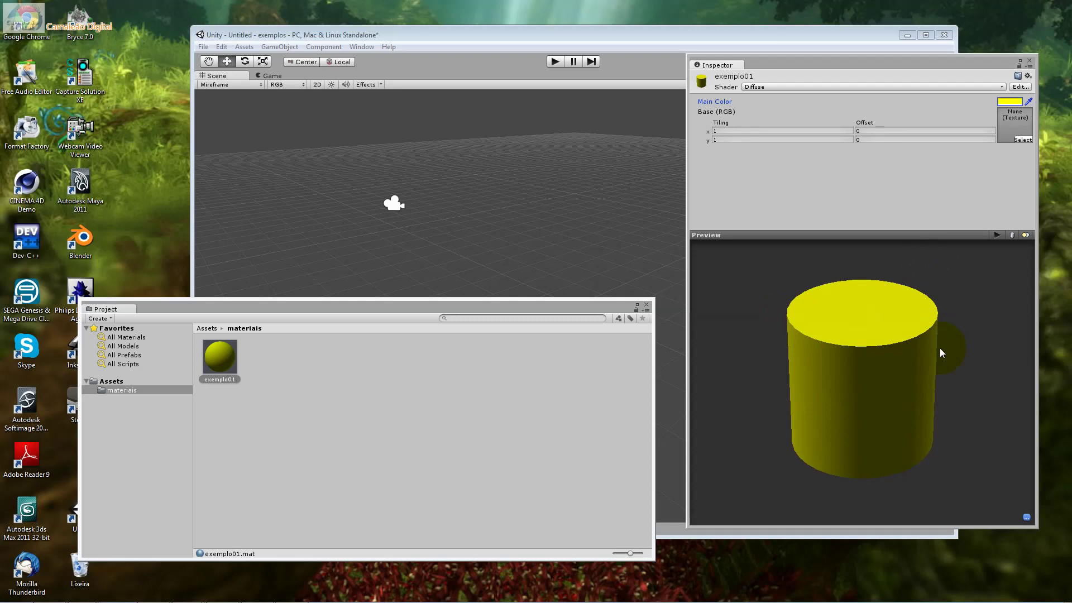
pyautogui.click(1012, 235)
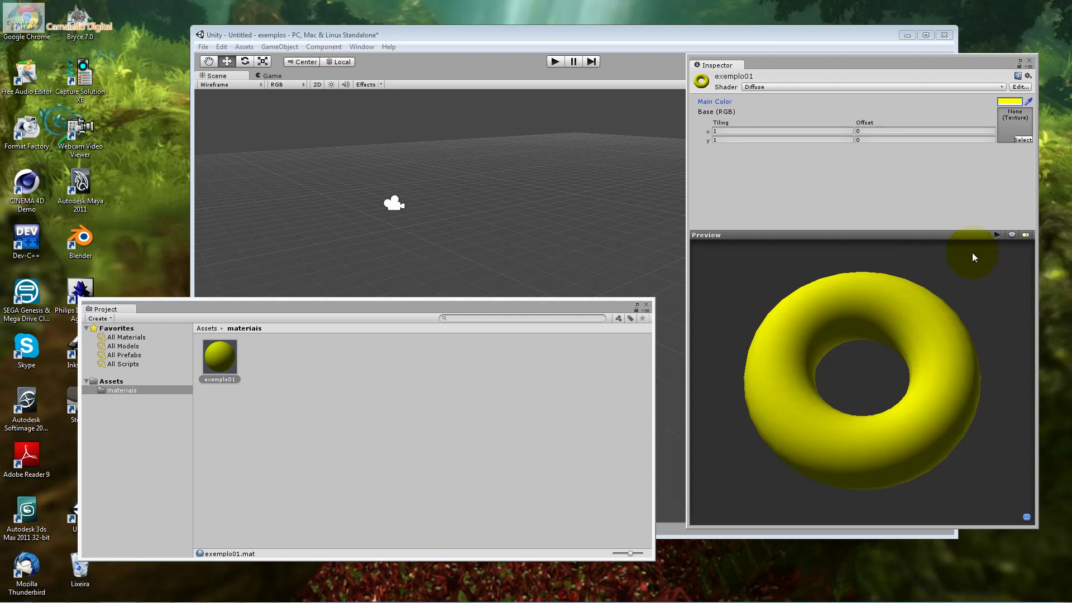
# - Cycle the exemplo01 preview mesh until the yellow sphere is shown again
pyautogui.click(1012, 235)
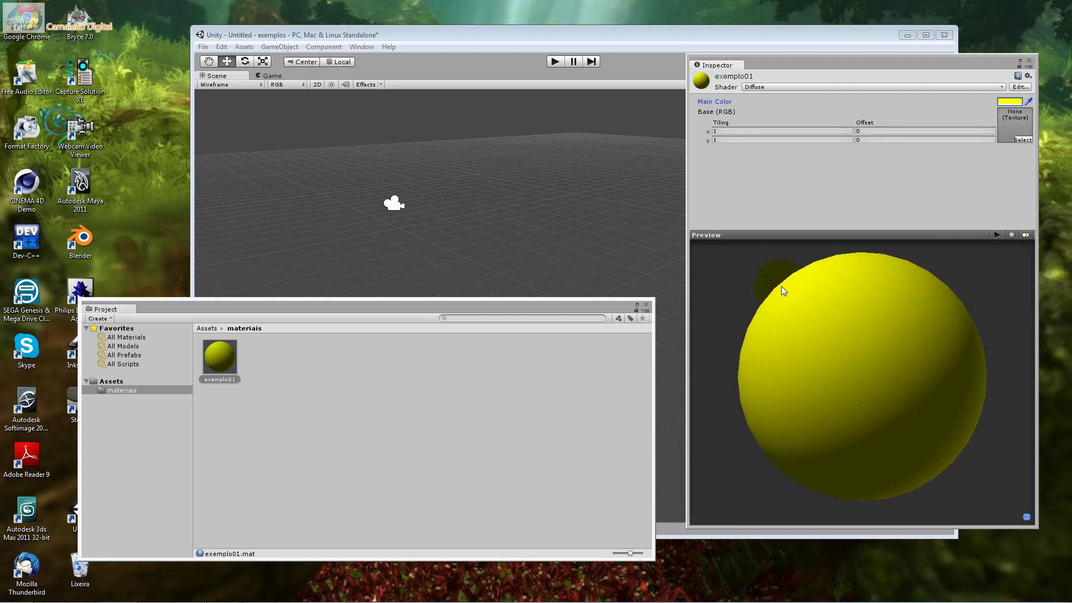
pyautogui.click(1011, 235)
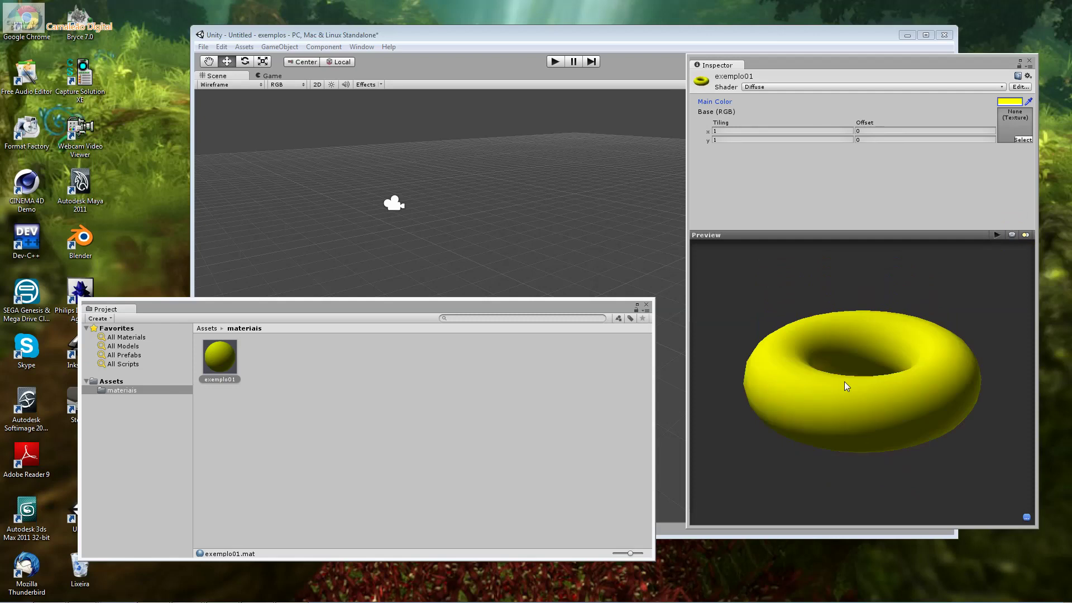
pyautogui.click(1011, 236)
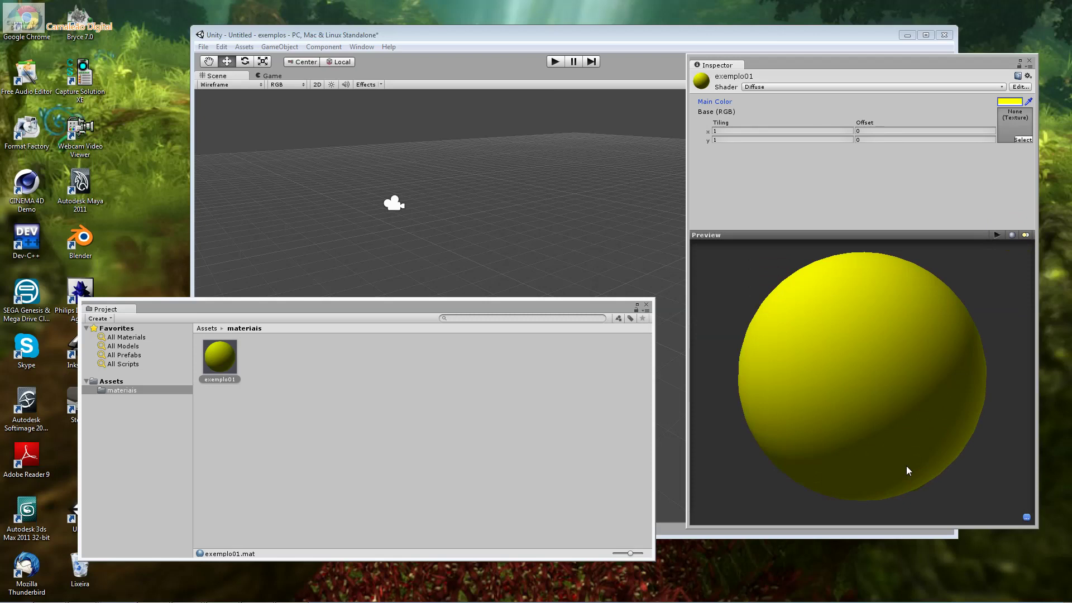
# - Change exemplo01's shader from Diffuse to Specular and start editing its Main Color
pyautogui.click(826, 88)
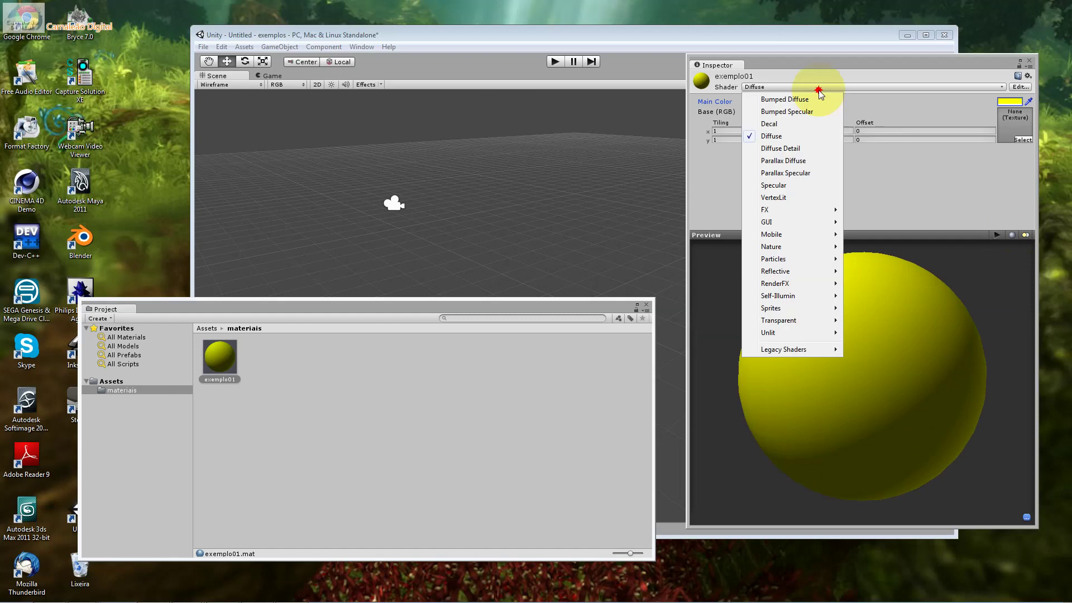
pyautogui.click(728, 139)
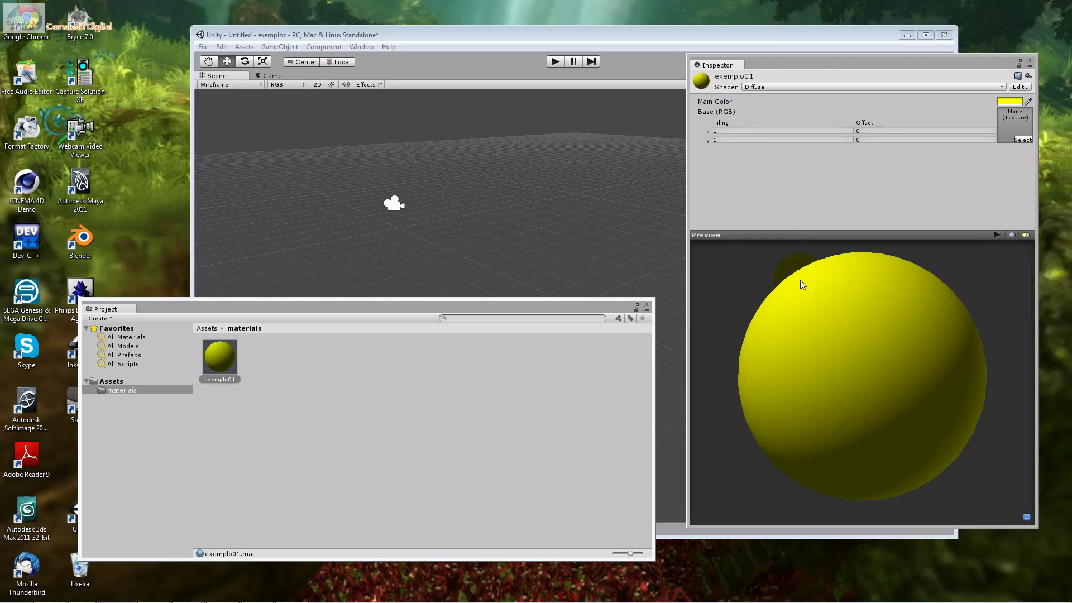
pyautogui.click(836, 90)
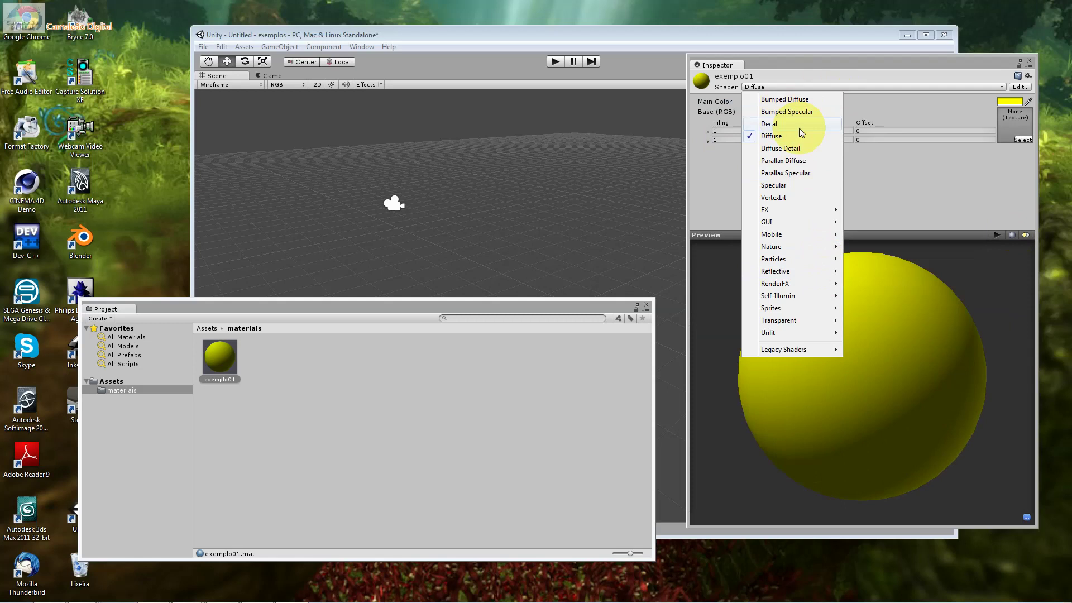
pyautogui.click(817, 185)
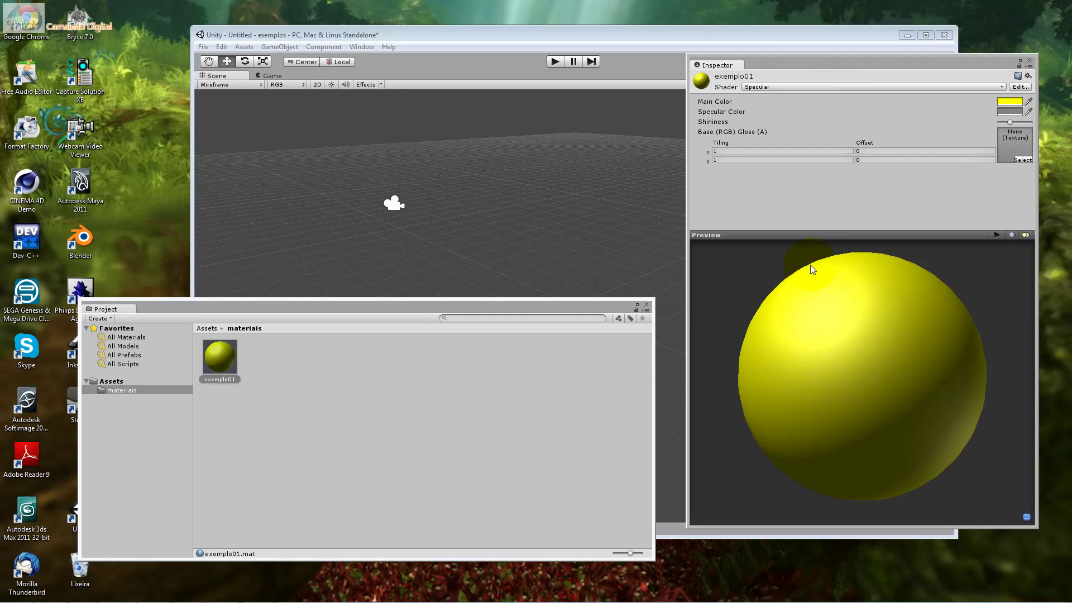
pyautogui.click(1003, 106)
pyautogui.click(502, 165)
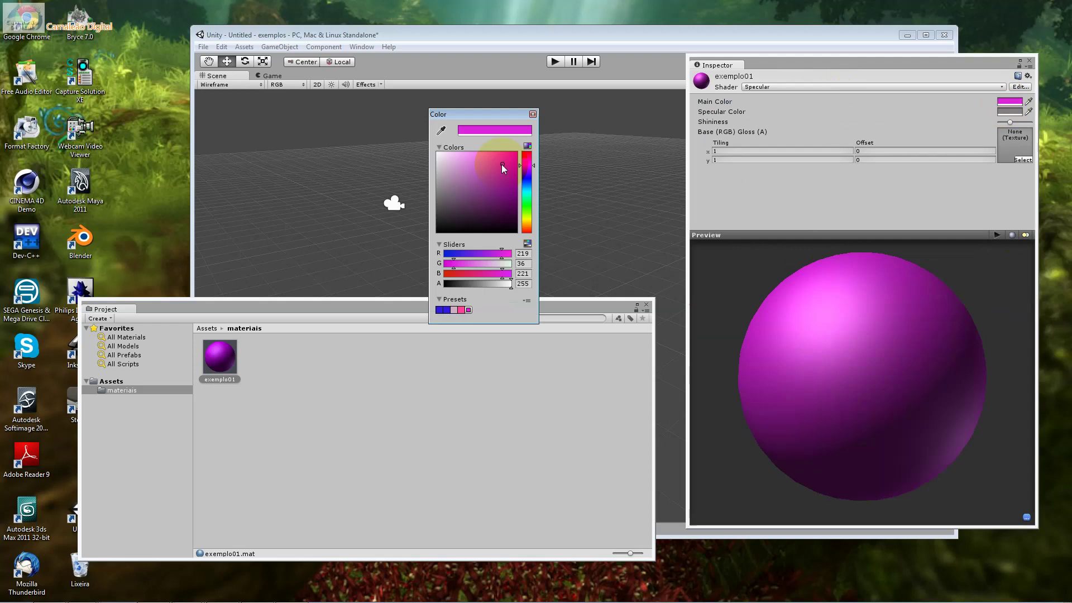
# - Shift the exemplo01 Main Color hue to red in the color picker
pyautogui.click(524, 156)
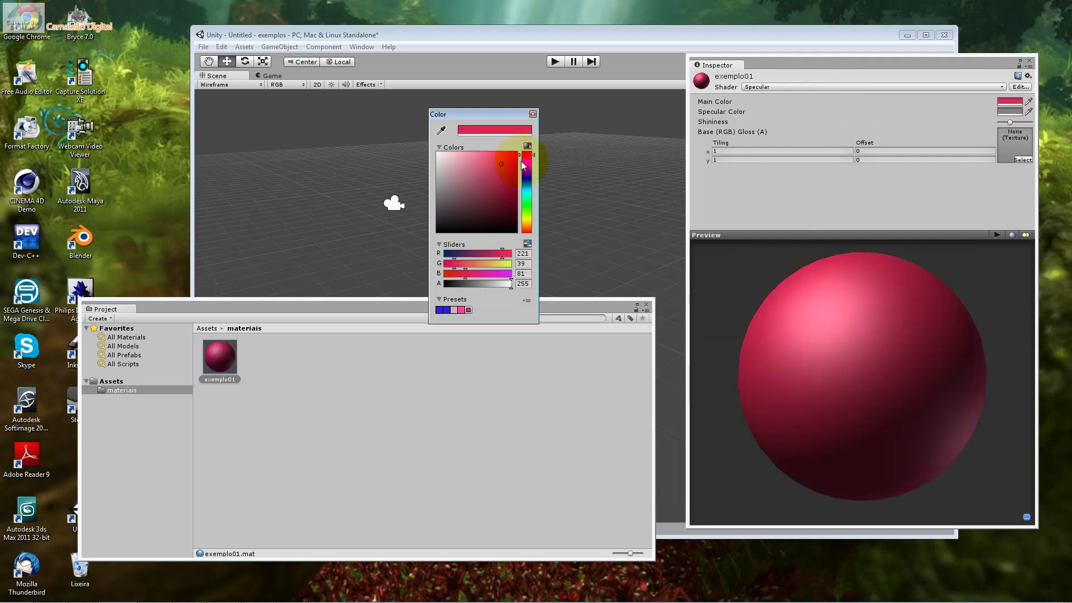
pyautogui.click(525, 154)
pyautogui.click(1025, 111)
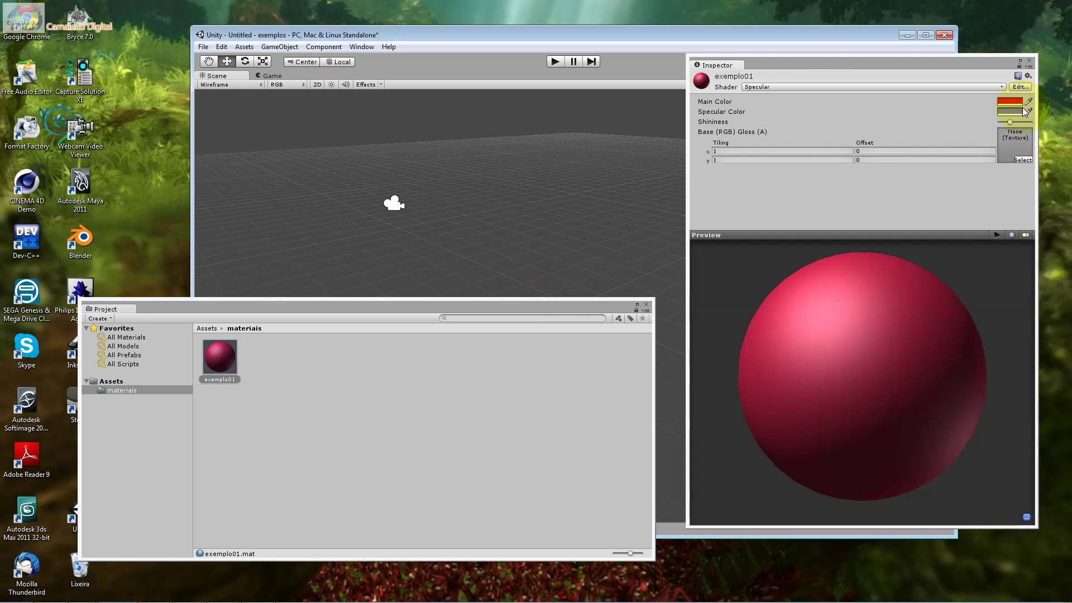
# - Set the exemplo01 Specular Color to pure white (255, 255, 255)
pyautogui.click(1023, 111)
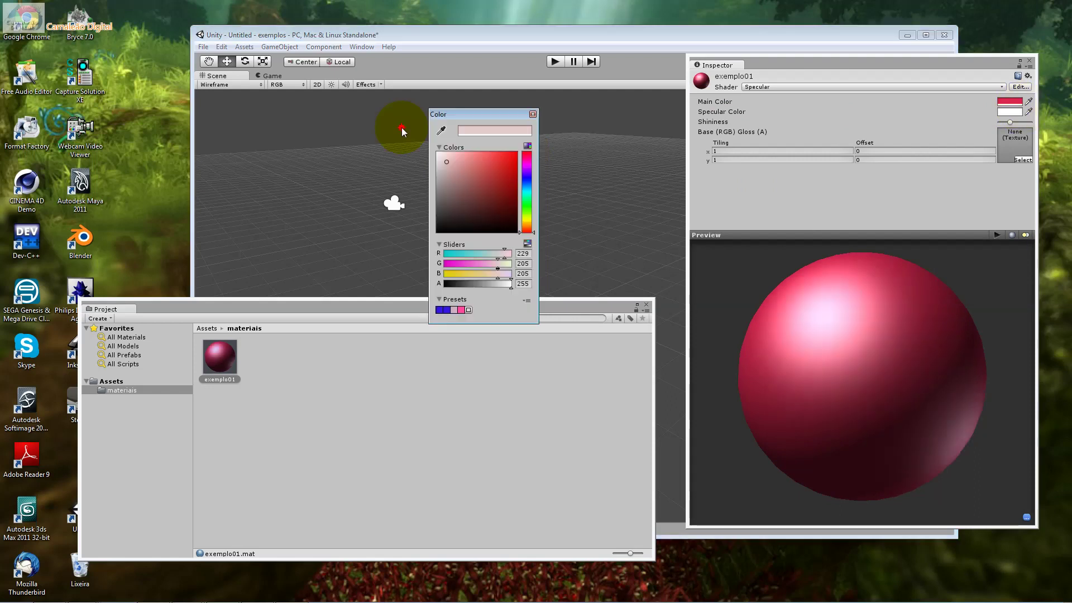
pyautogui.click(438, 154)
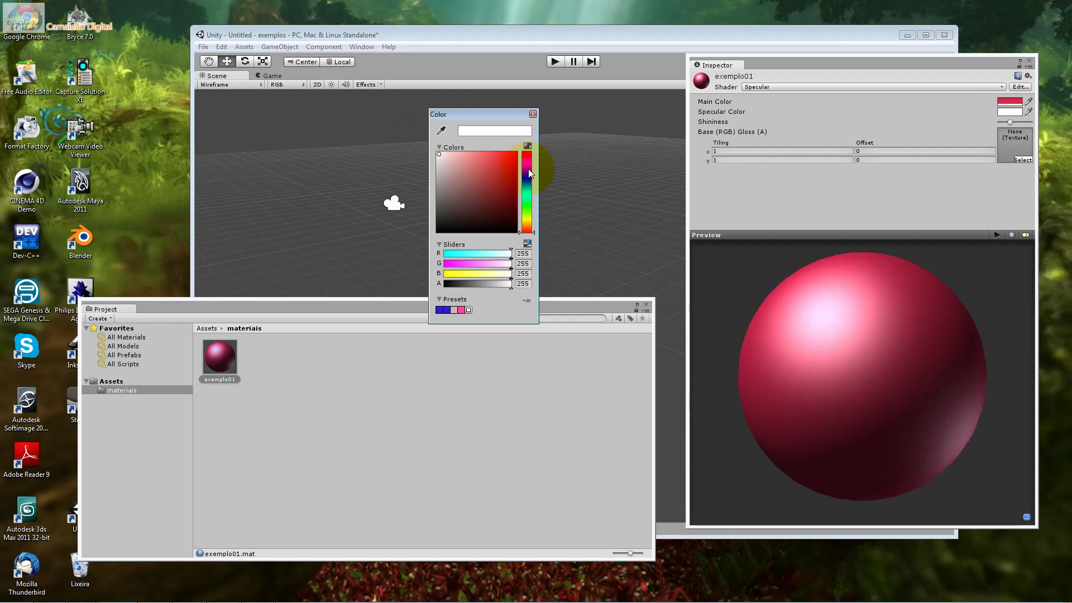
pyautogui.click(820, 317)
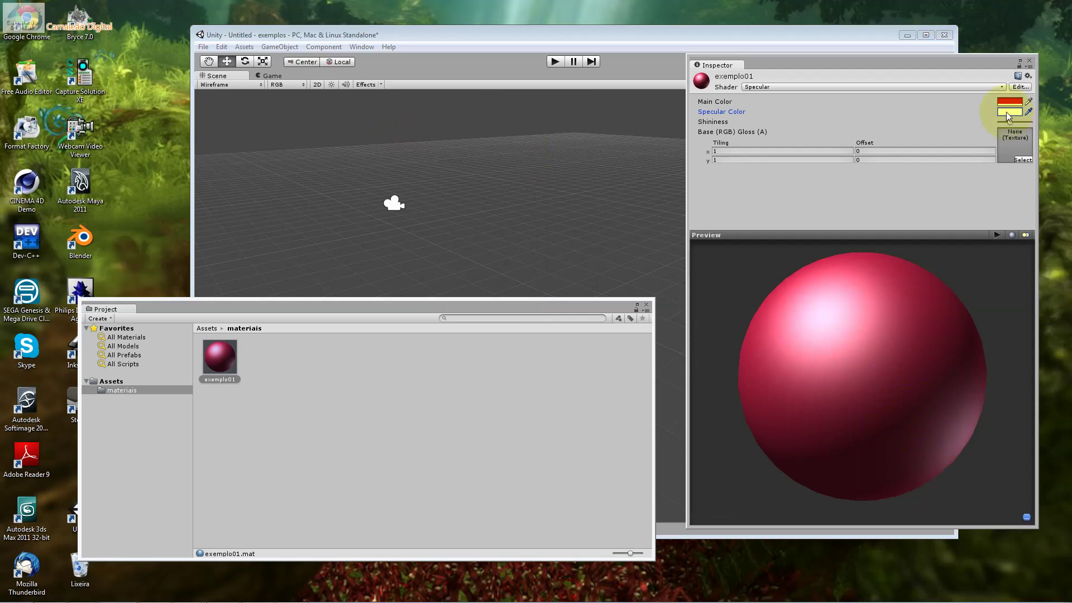
# - Try cyan and then pink as the exemplo01 Specular Color
pyautogui.click(1008, 113)
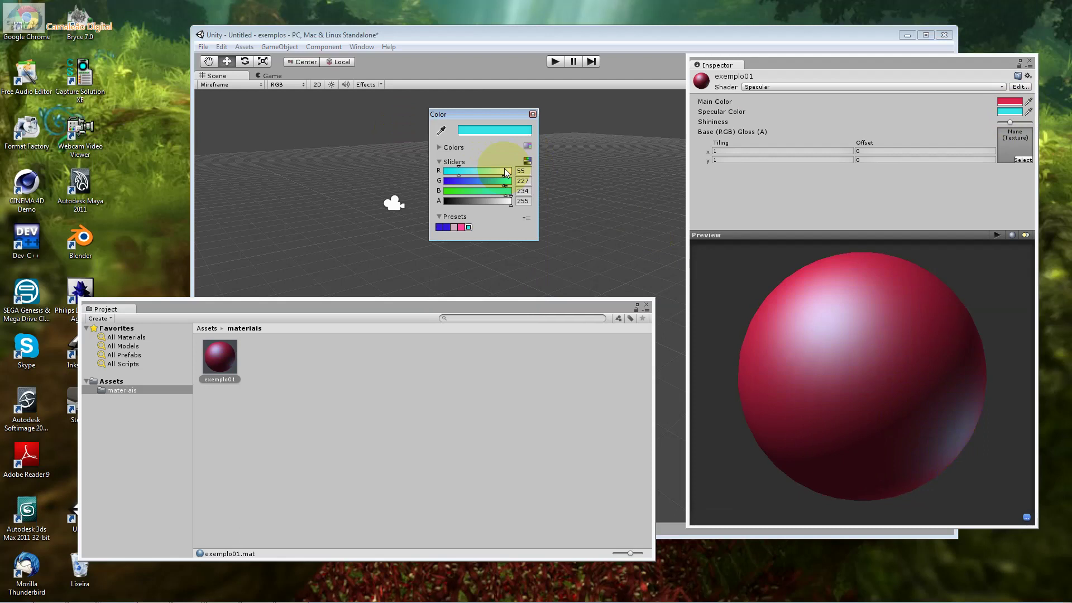
pyautogui.click(1009, 113)
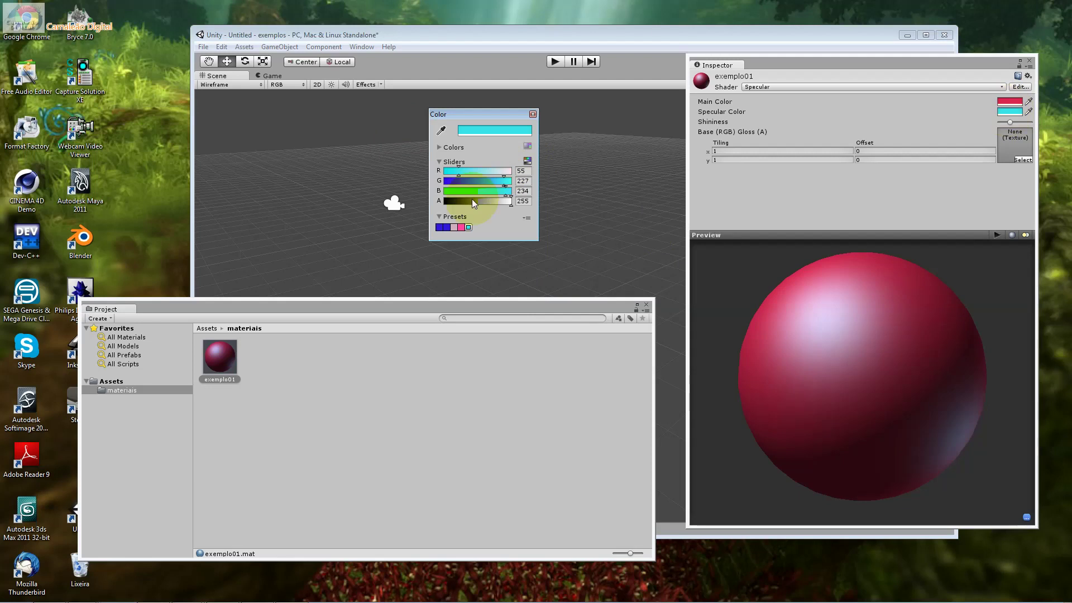
pyautogui.click(1007, 113)
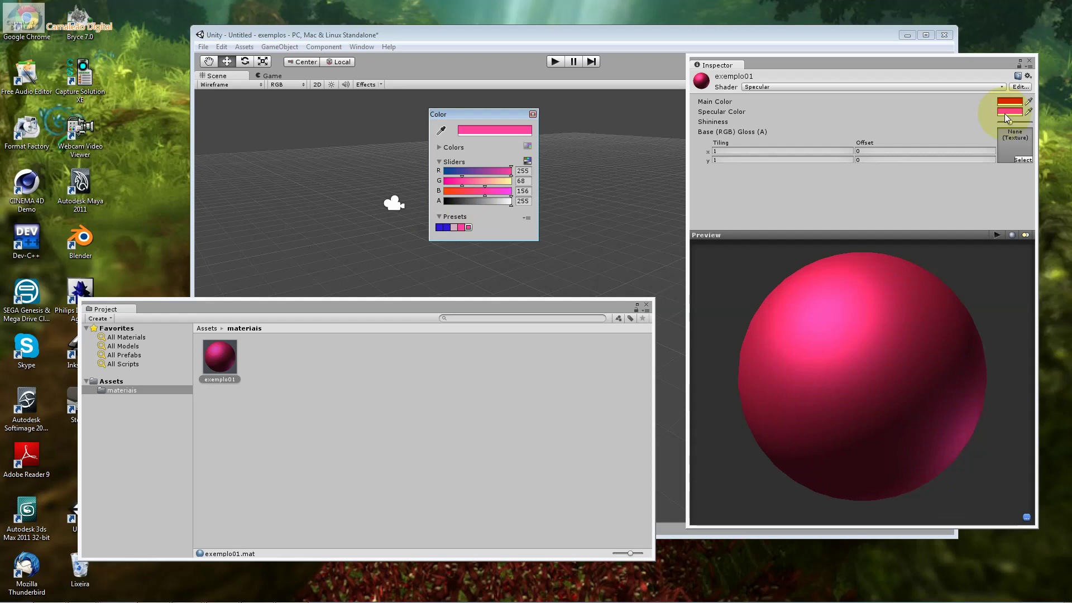
pyautogui.press('Escape')
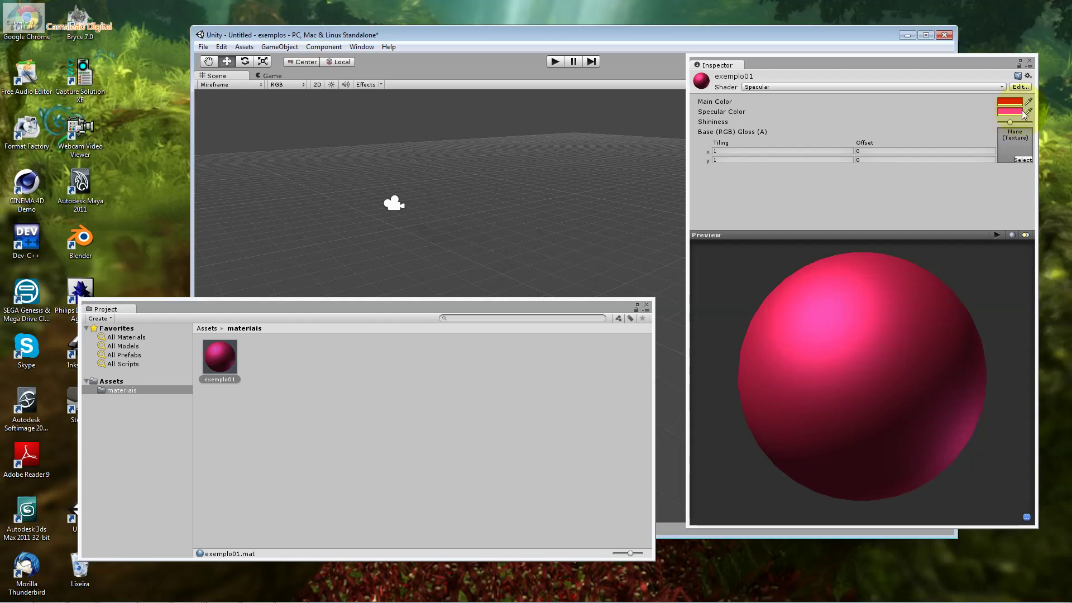
# - Return the Specular Color to pure white (255, 255, 255) using the expanded color square
pyautogui.click(1022, 112)
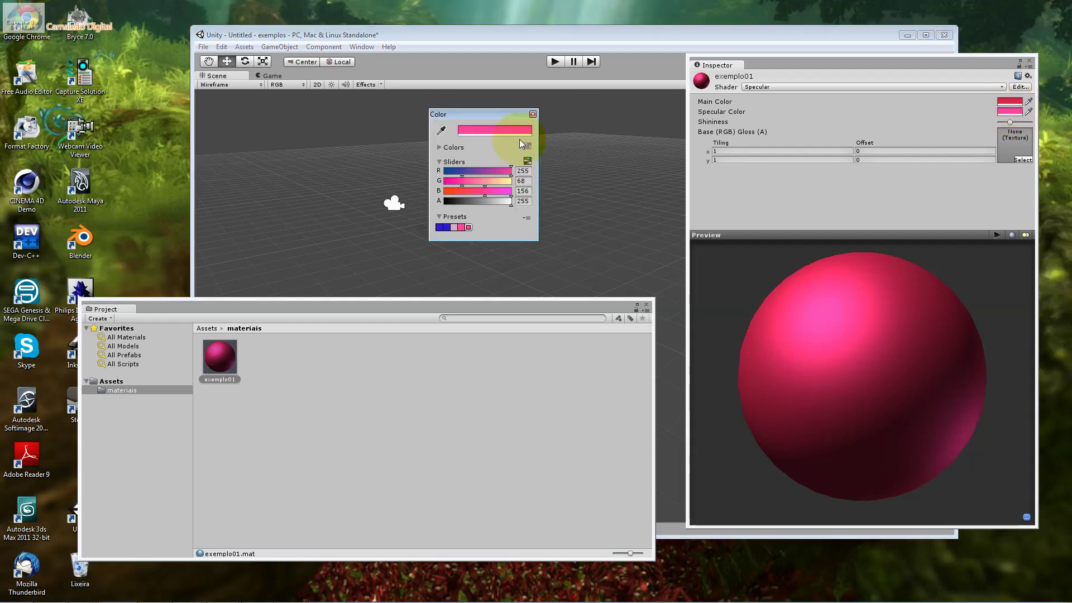
pyautogui.click(519, 144)
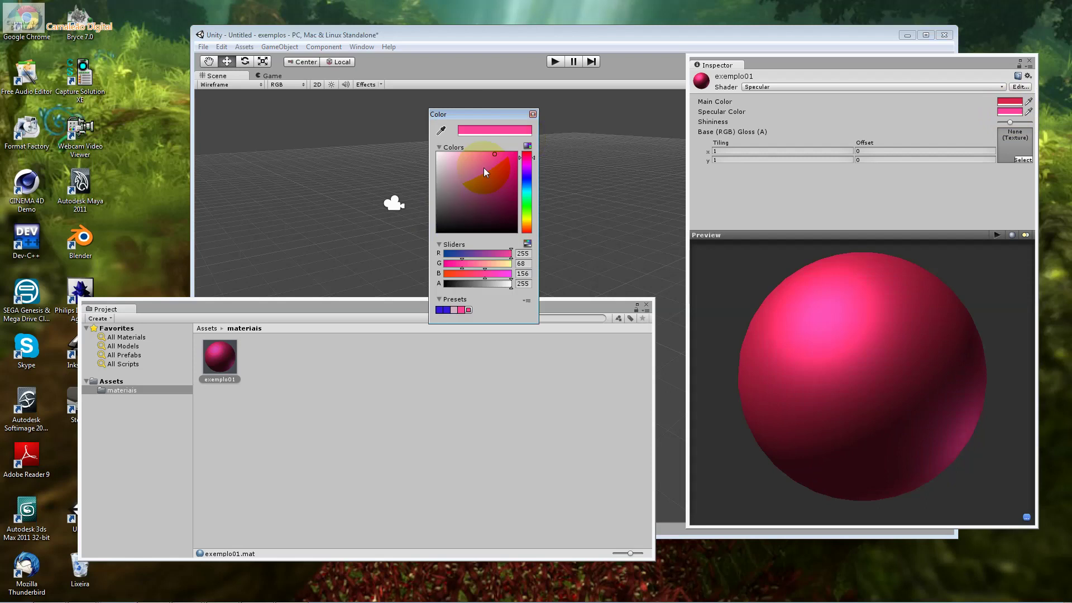
pyautogui.moveTo(483, 167)
pyautogui.mouseDown()
pyautogui.moveTo(425, 146)
pyautogui.moveTo(541, 242)
pyautogui.mouseUp()
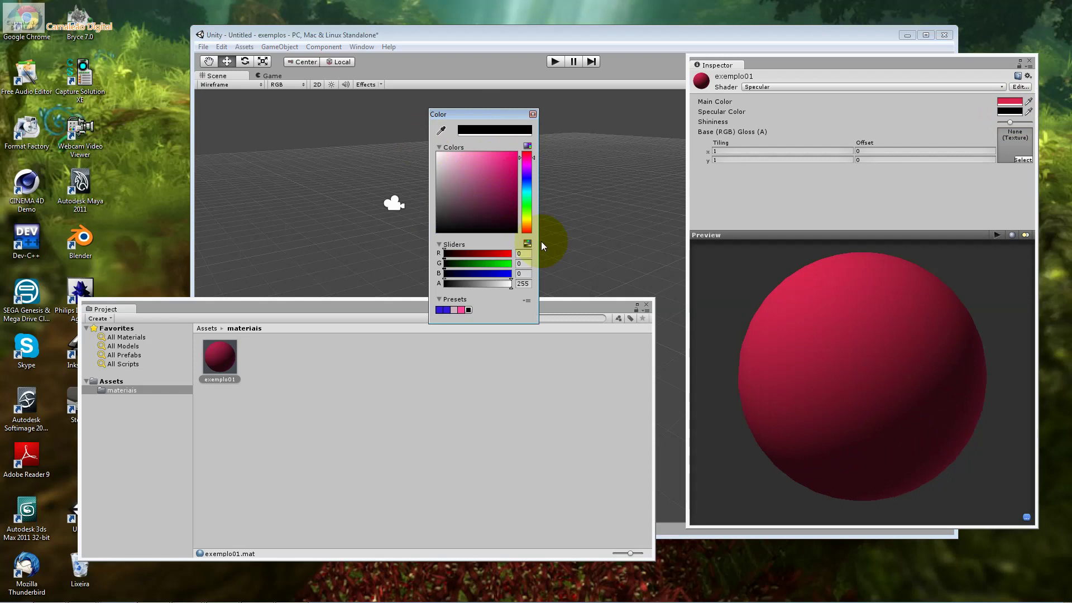
pyautogui.moveTo(541, 241); pyautogui.dragTo(417, 141)
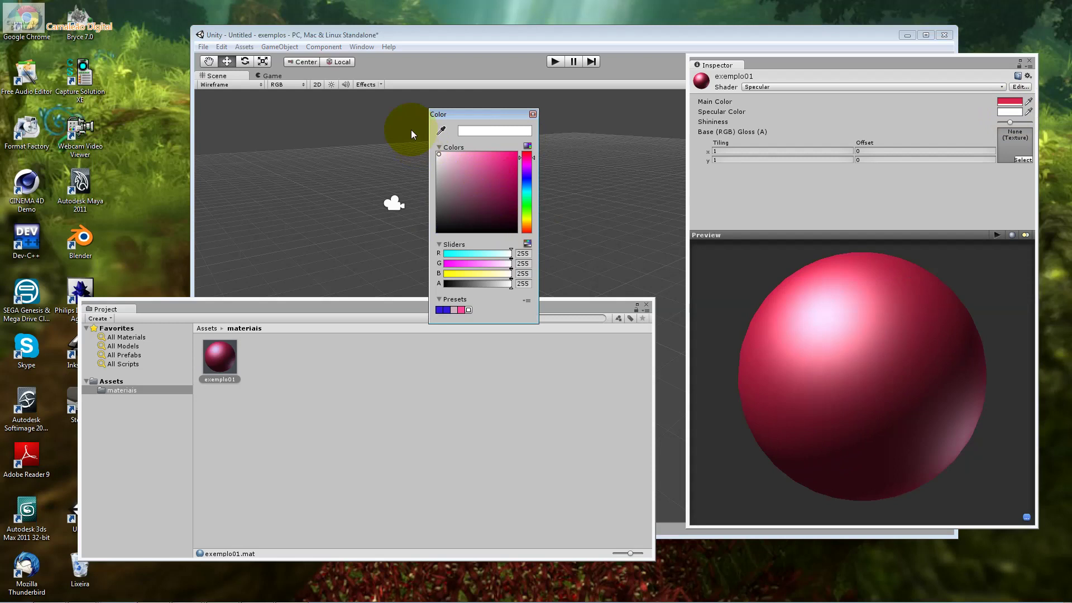
# - Create a default Sphere at position 0, 0, 0 using GameObject > Create Other > Sphere
pyautogui.click(533, 114)
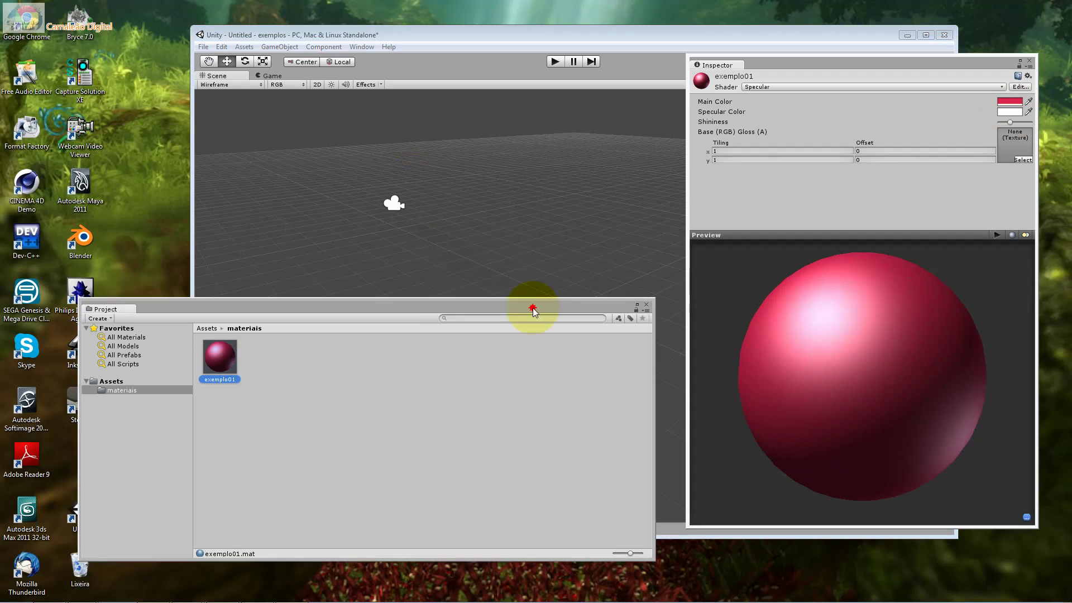
pyautogui.moveTo(534, 312); pyautogui.dragTo(474, 317)
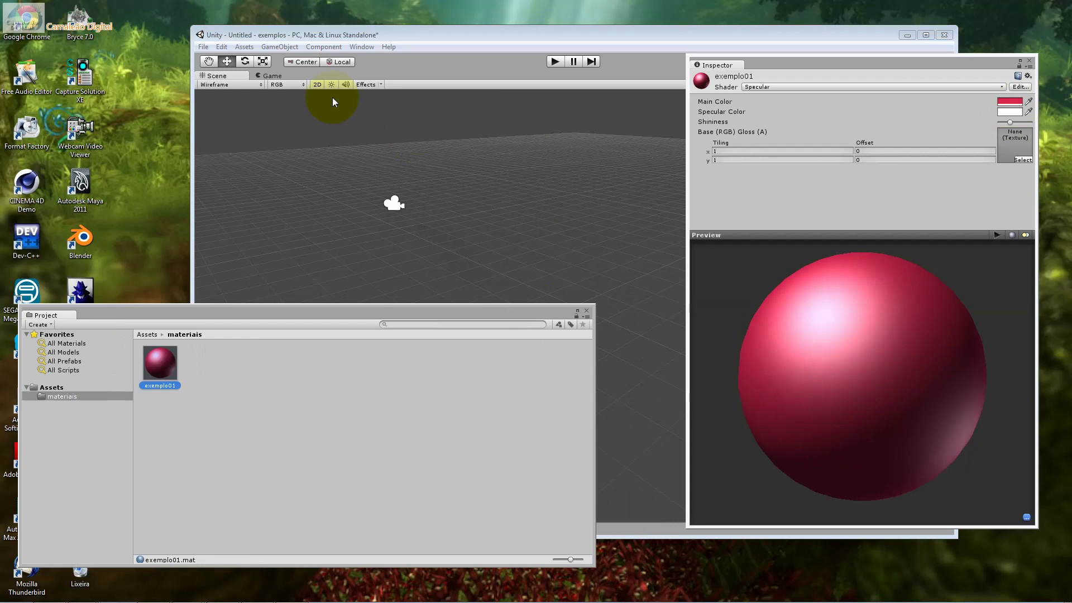
pyautogui.click(280, 46)
pyautogui.moveTo(271, 70)
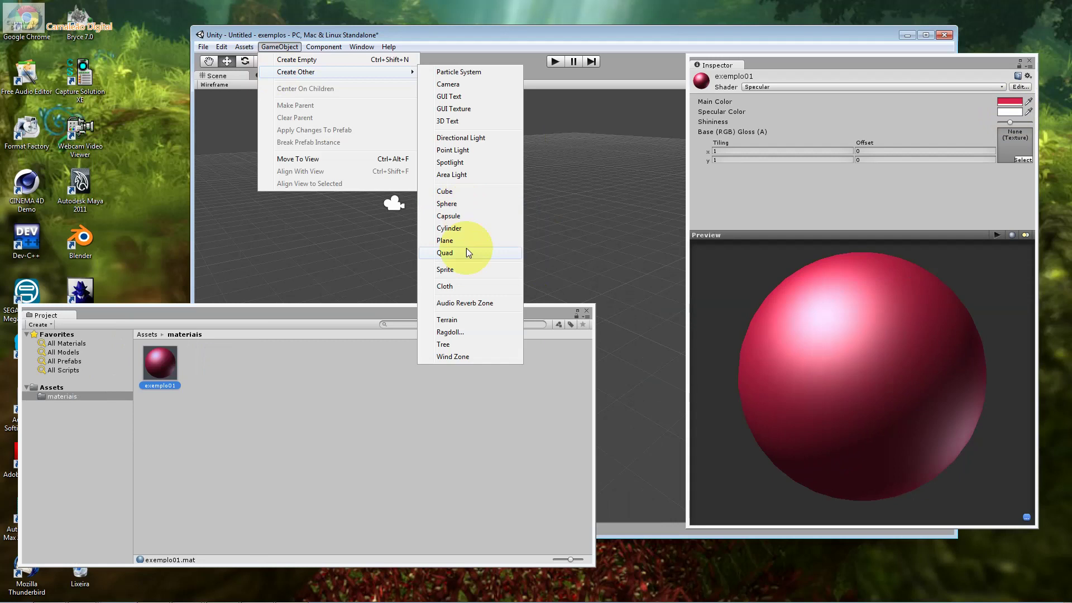
pyautogui.click(464, 207)
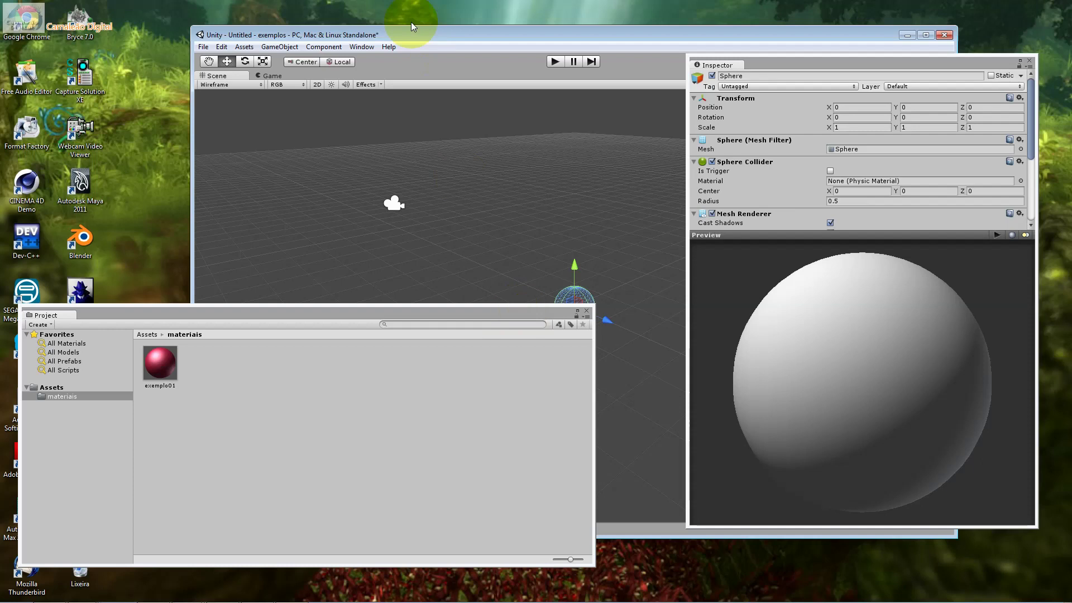
# - Move the Project panel aside and narrow the Inspector so the sphere is visible
pyautogui.click(362, 47)
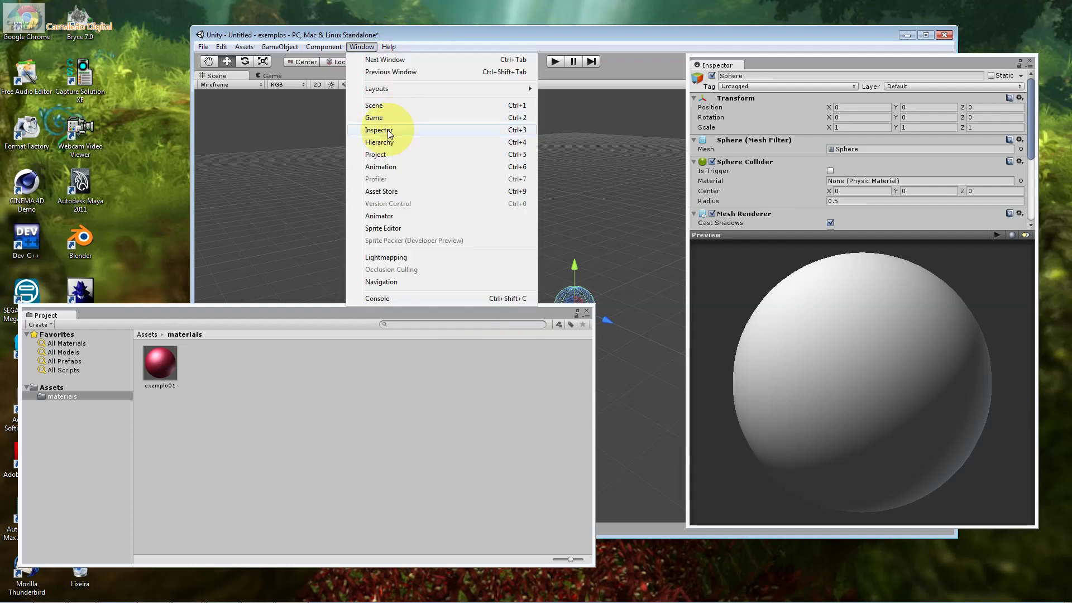
pyautogui.click(304, 313)
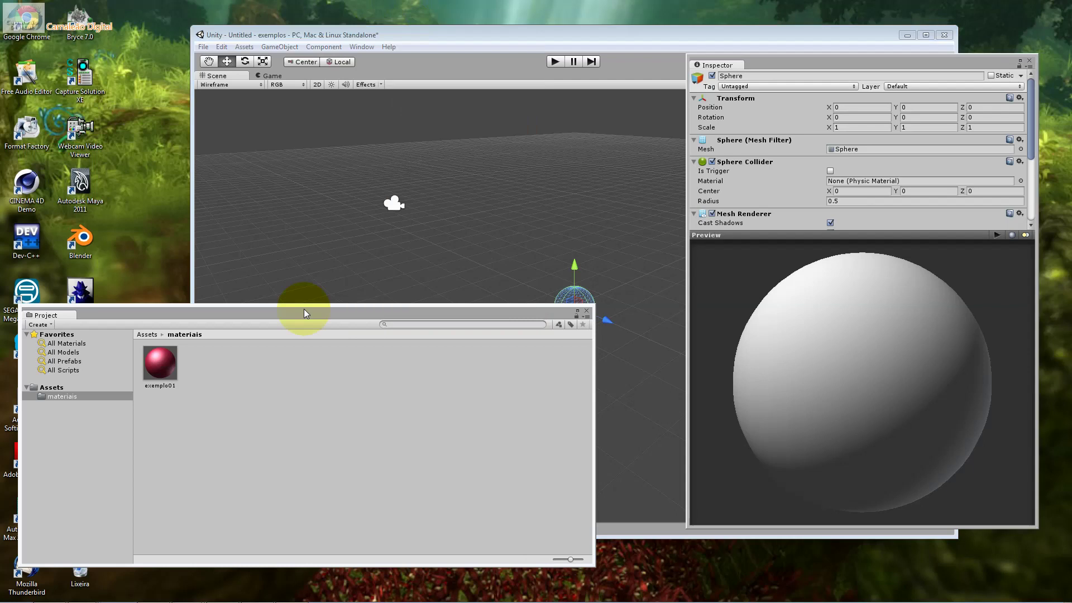
pyautogui.moveTo(304, 313)
pyautogui.mouseDown()
pyautogui.moveTo(690, 114)
pyautogui.moveTo(833, 109)
pyautogui.mouseUp()
pyautogui.moveTo(495, 38); pyautogui.dragTo(417, 40)
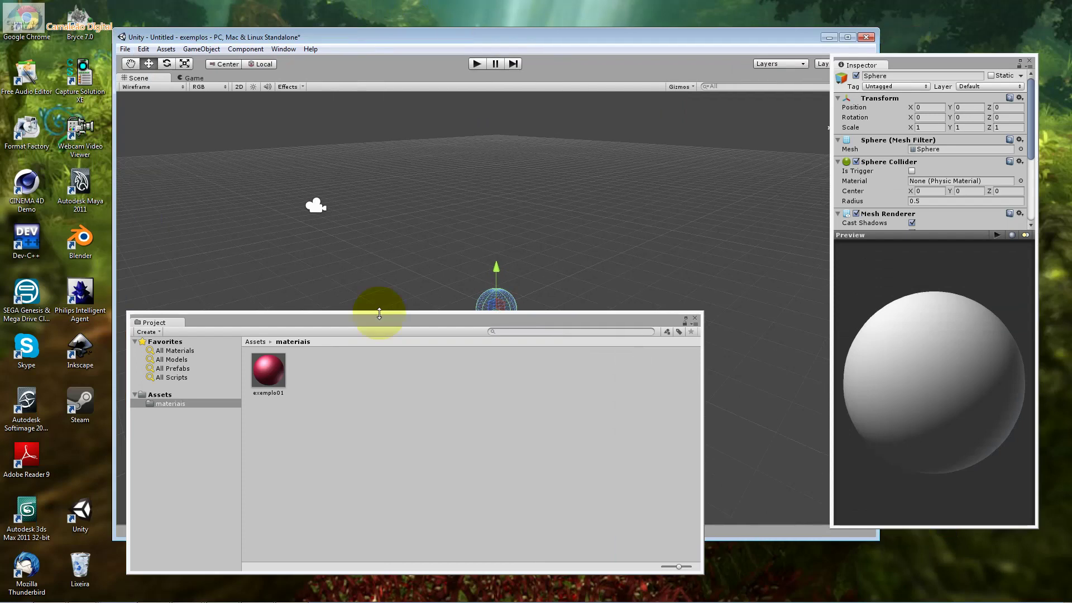
pyautogui.moveTo(379, 314); pyautogui.dragTo(379, 411)
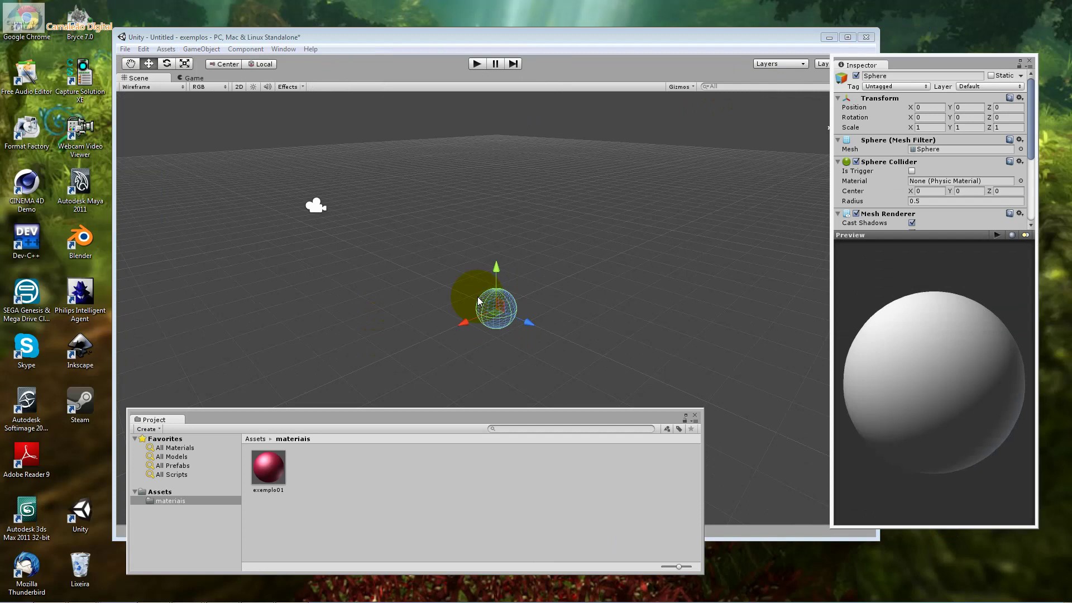
# - Open the Hierarchy panel, which lists Main Camera and Sphere
pyautogui.click(283, 49)
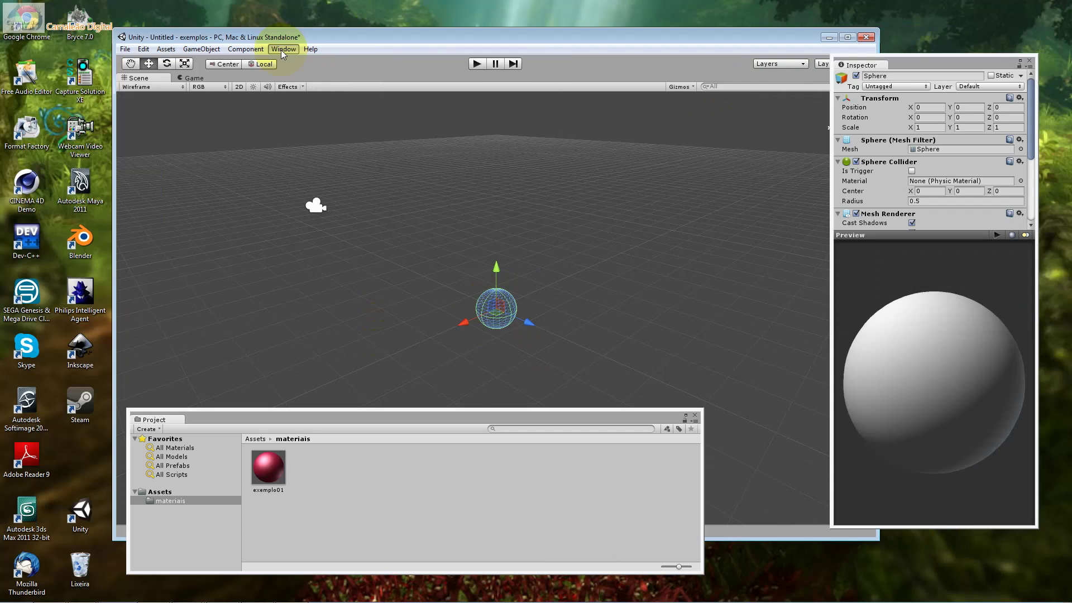
pyautogui.click(281, 49)
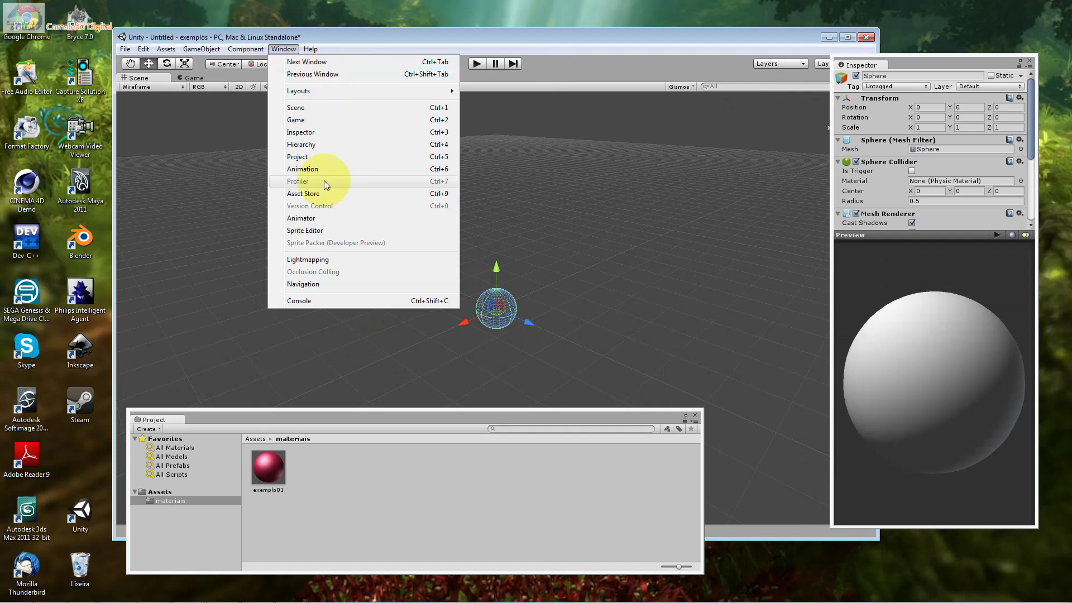
pyautogui.click(314, 147)
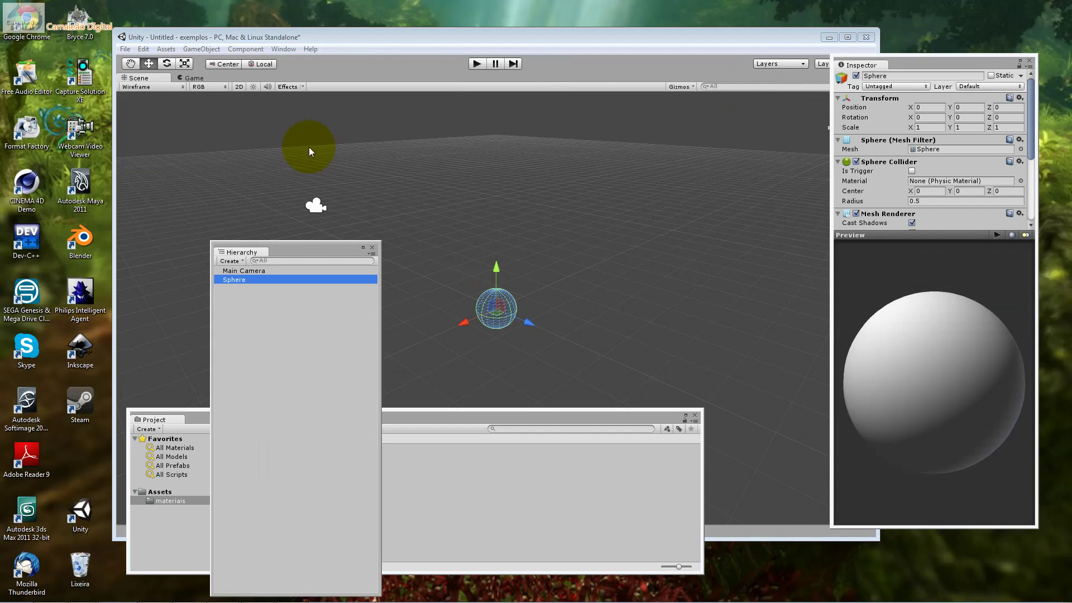
# - Select Main Camera, then select the Sphere and frame it in the Scene view
pyautogui.click(103, 175)
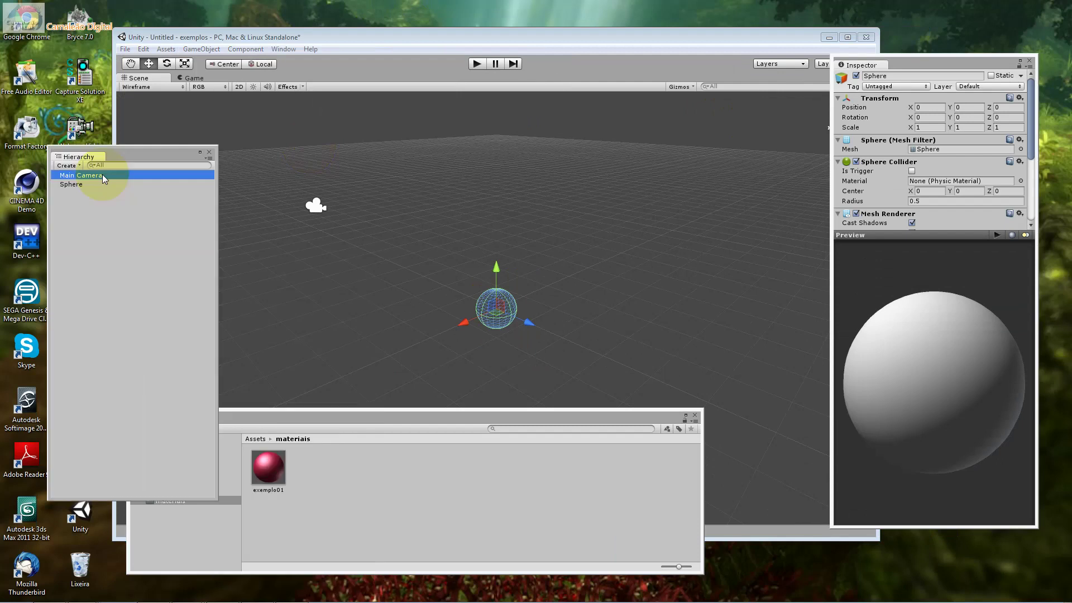
pyautogui.click(335, 212)
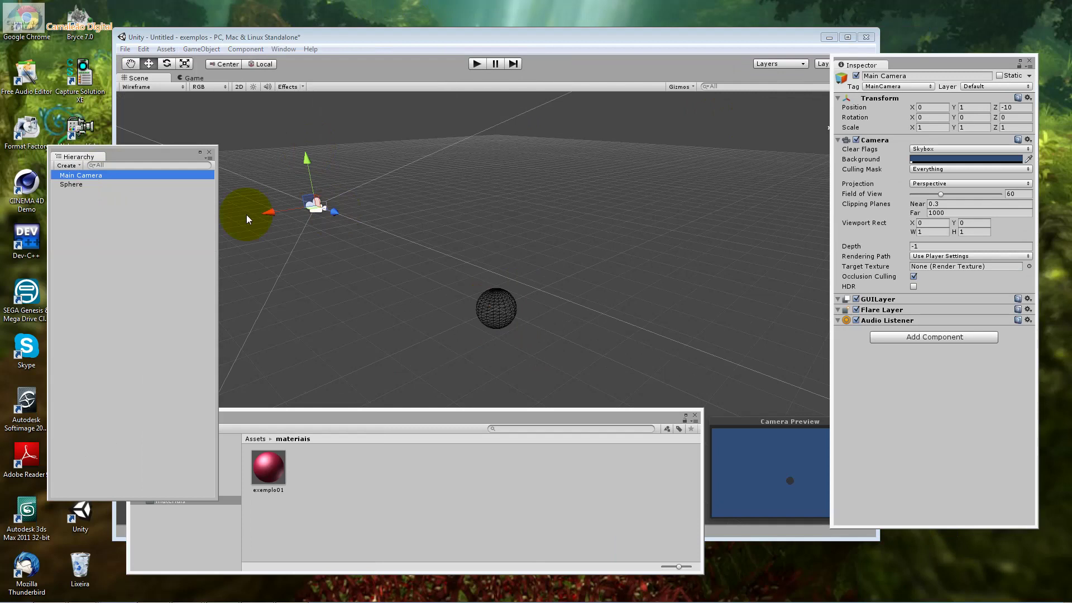
pyautogui.click(103, 186)
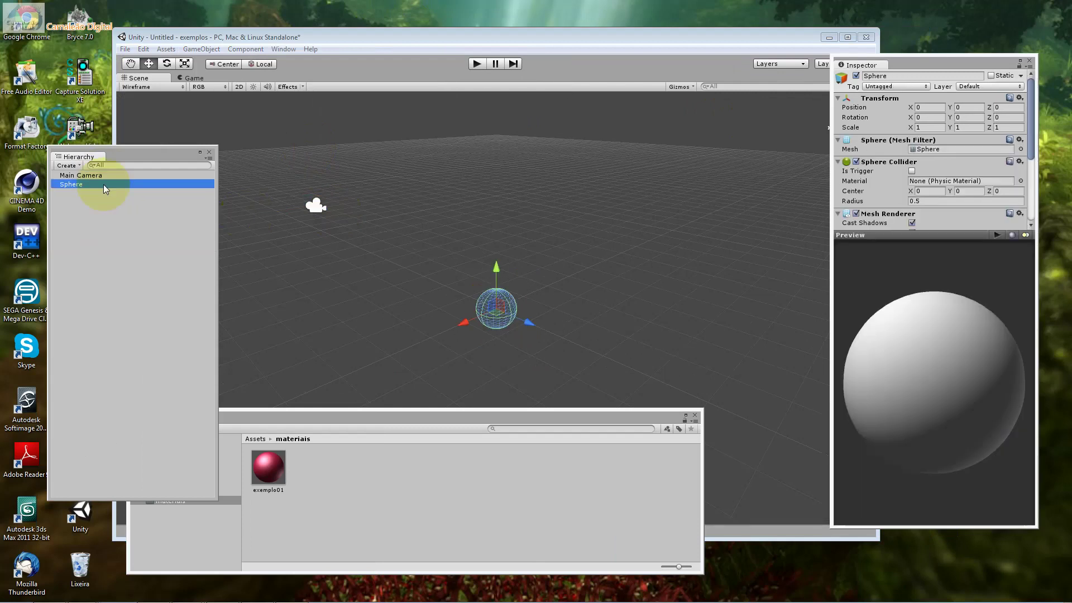
pyautogui.doubleClick(102, 184)
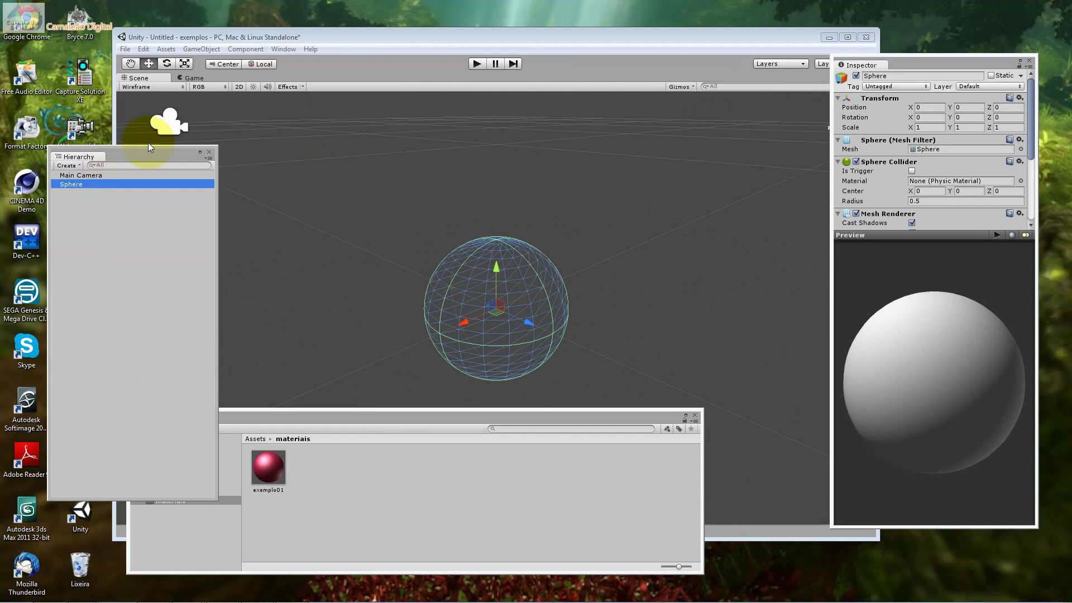
# - Change the Scene draw mode from Wireframe to Textured, then deselect the sphere
pyautogui.click(181, 94)
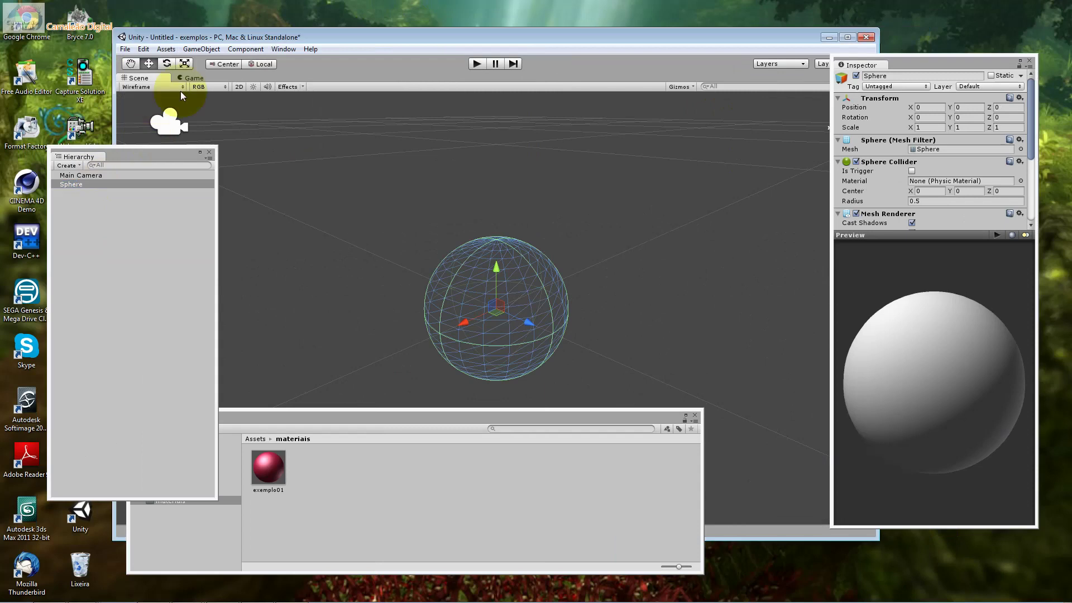
pyautogui.click(180, 91)
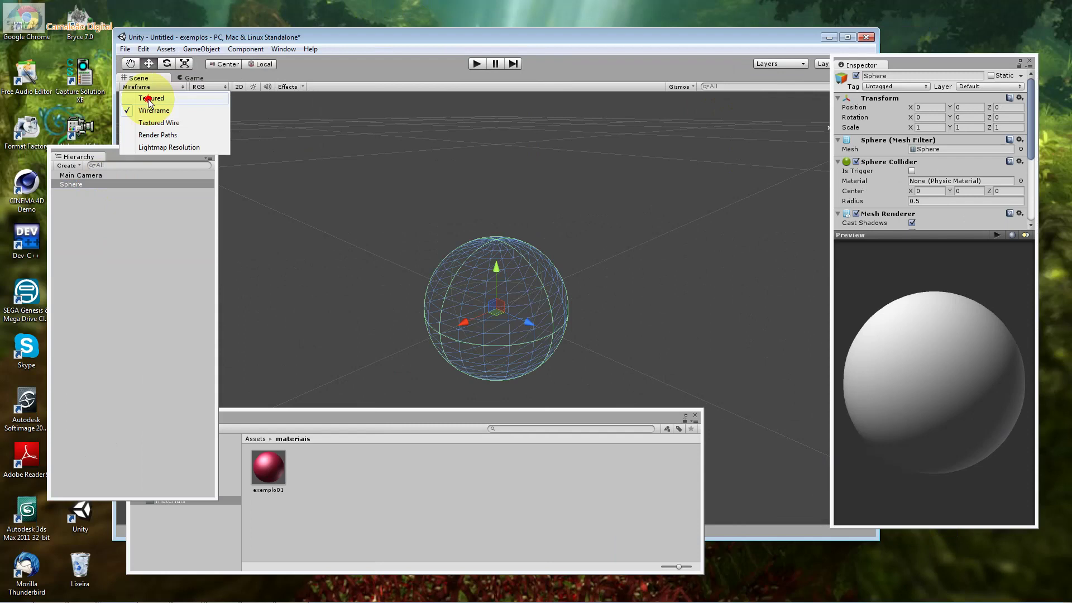
pyautogui.click(148, 99)
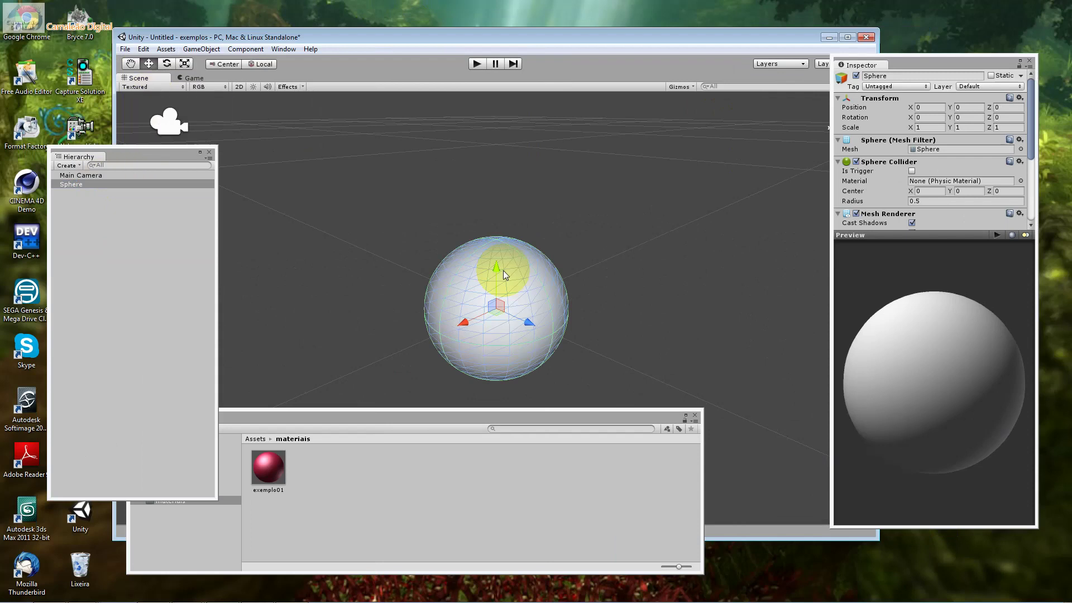
pyautogui.click(548, 339)
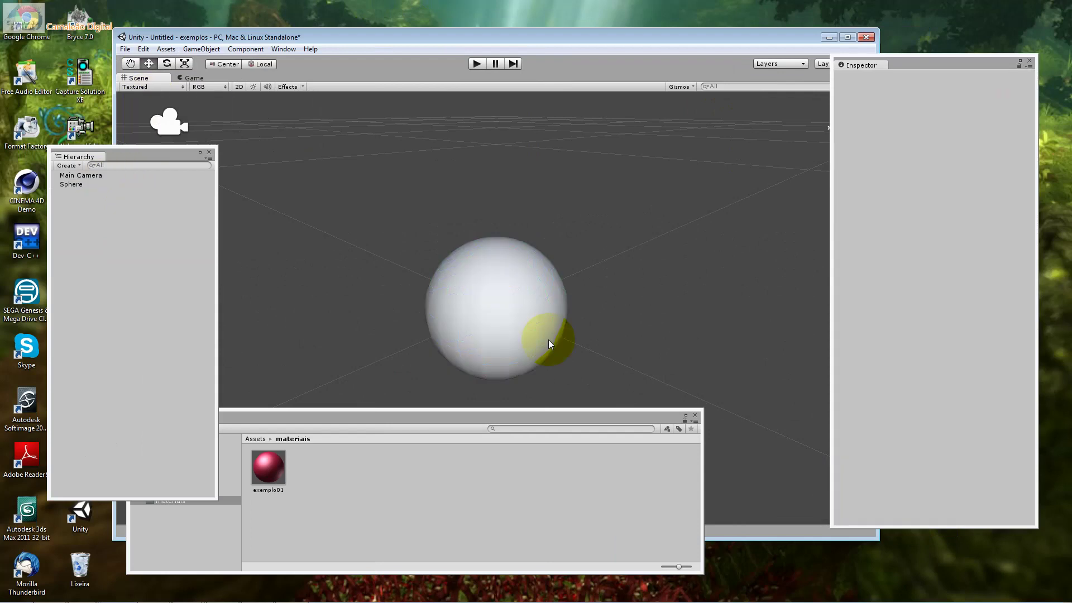
# - Select the Sphere and scroll its Inspector down toward the Mesh Renderer
pyautogui.click(445, 286)
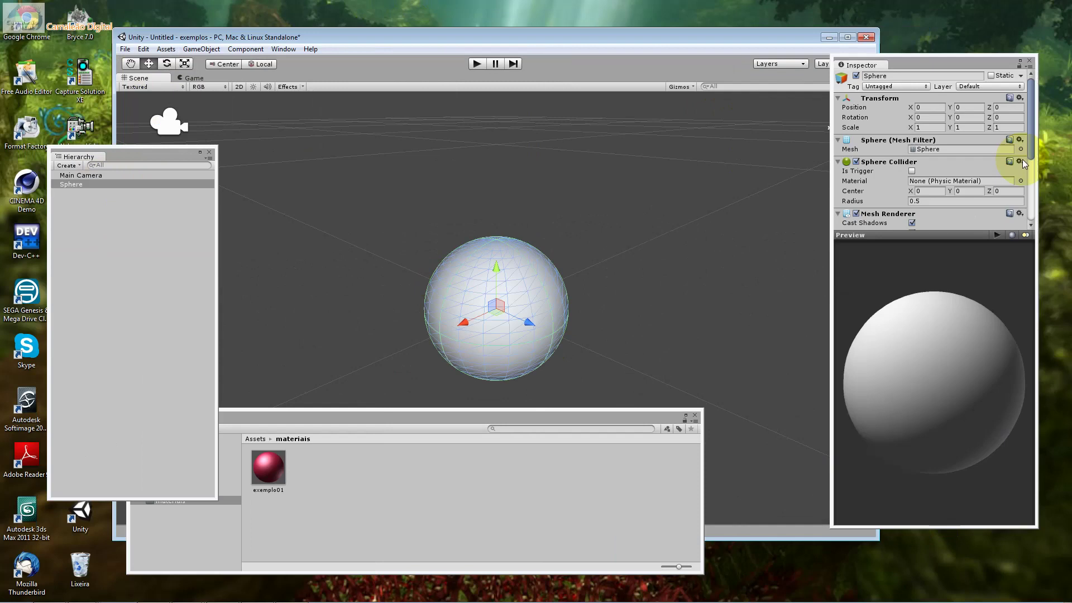
pyautogui.scroll(-5, 907, 149)
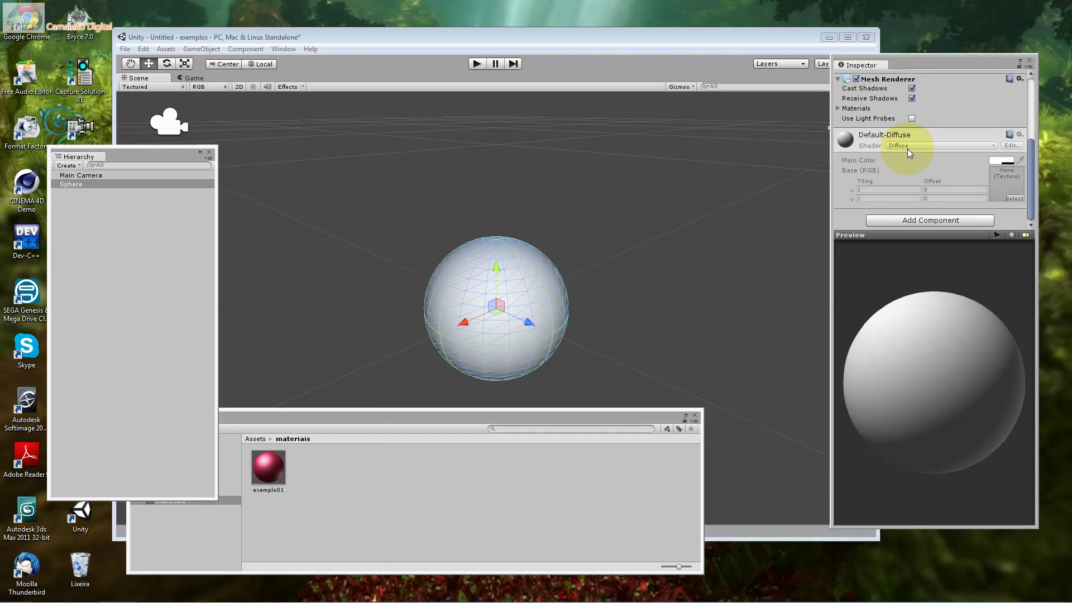
pyautogui.scroll(3, 1013, 195)
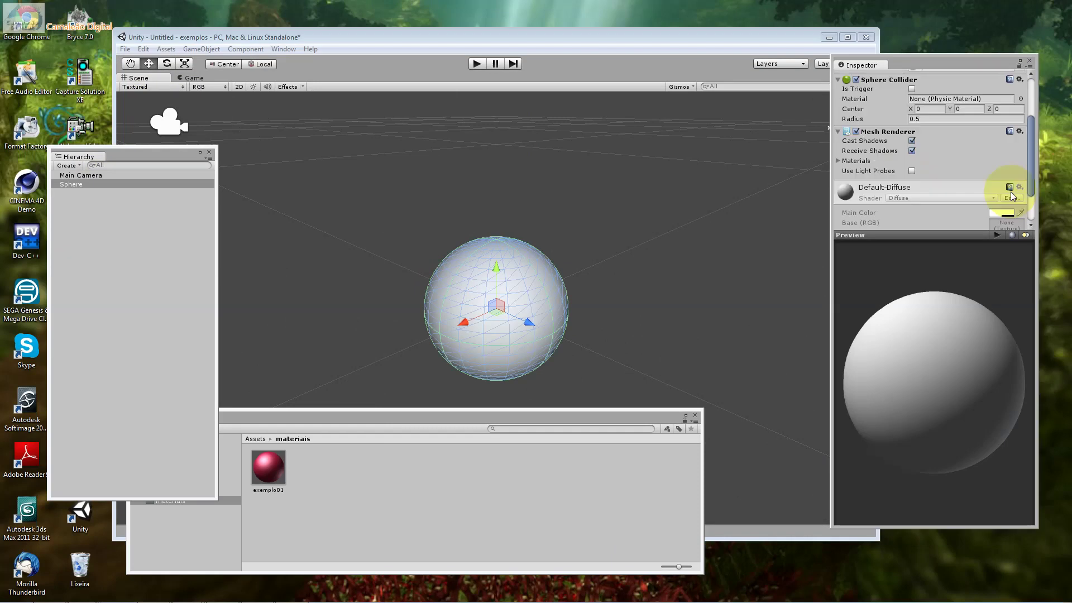
pyautogui.scroll(-3, 1012, 195)
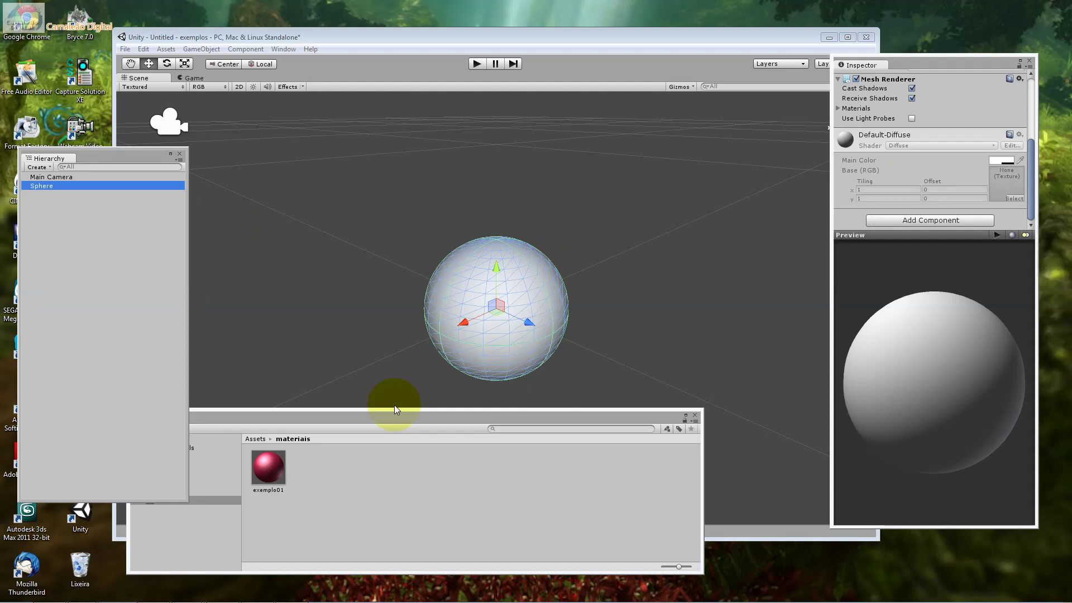
pyautogui.moveTo(394, 409); pyautogui.dragTo(501, 433)
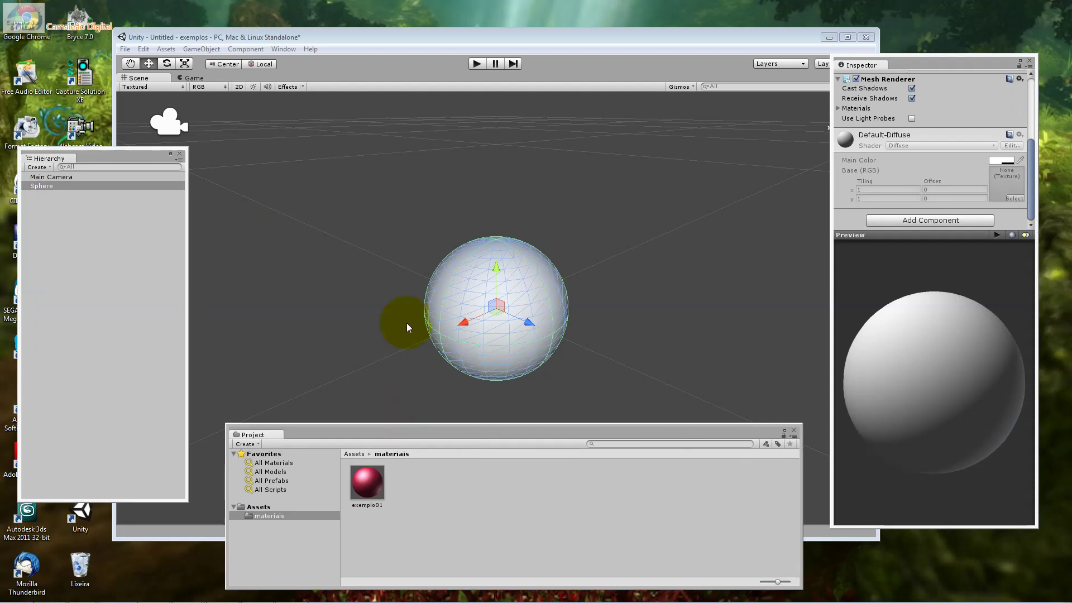
# - Expand the Mesh Renderer Materials list and select Element 0, which holds Default-Diffuse
pyautogui.click(407, 323)
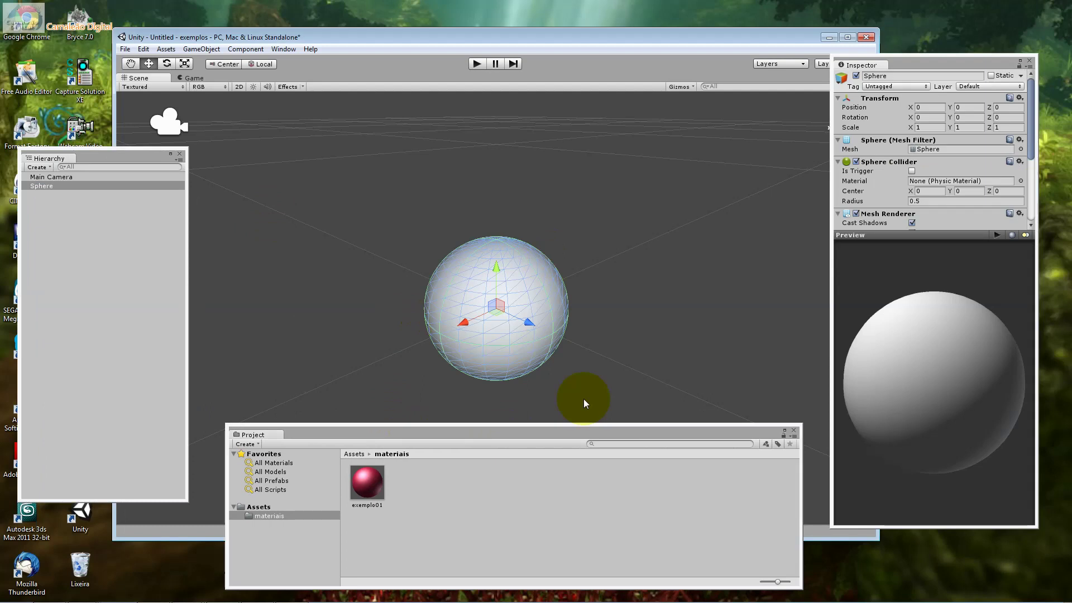
pyautogui.moveTo(1031, 150); pyautogui.dragTo(1042, 215)
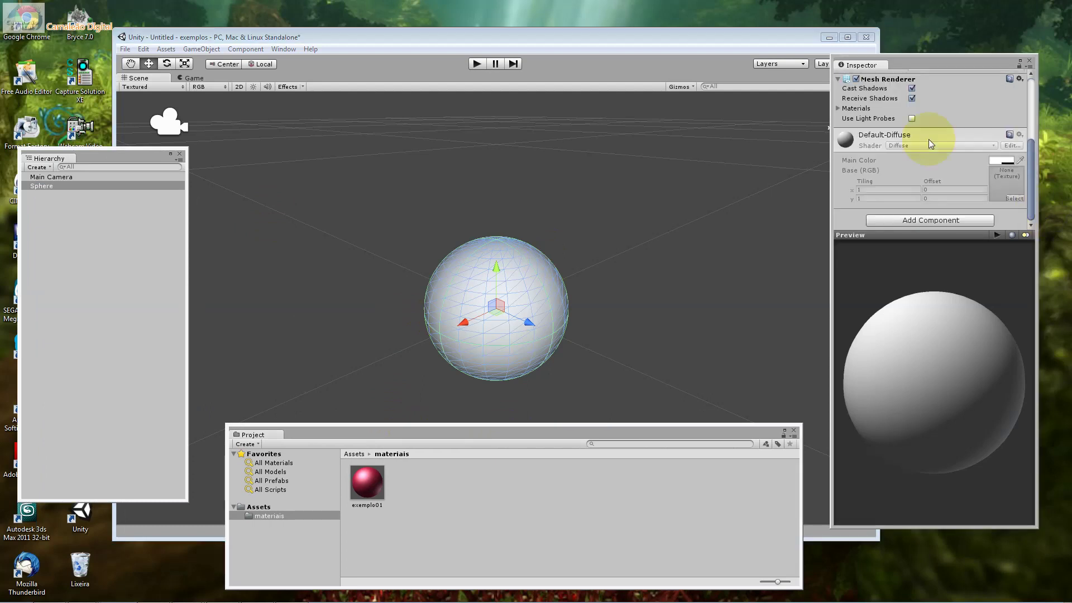
pyautogui.click(838, 109)
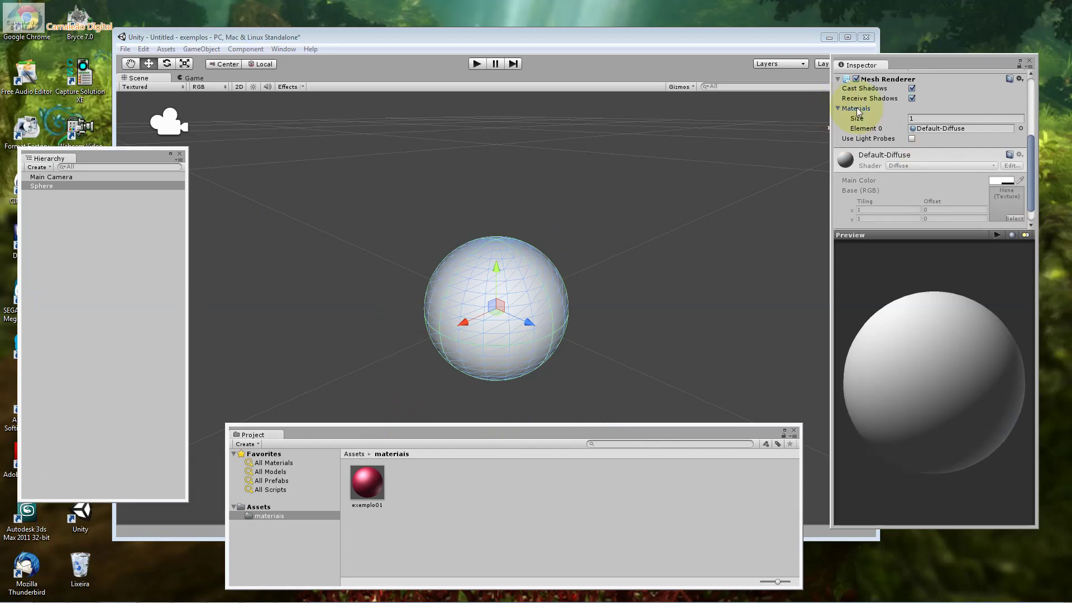
pyautogui.moveTo(897, 61); pyautogui.dragTo(891, 53)
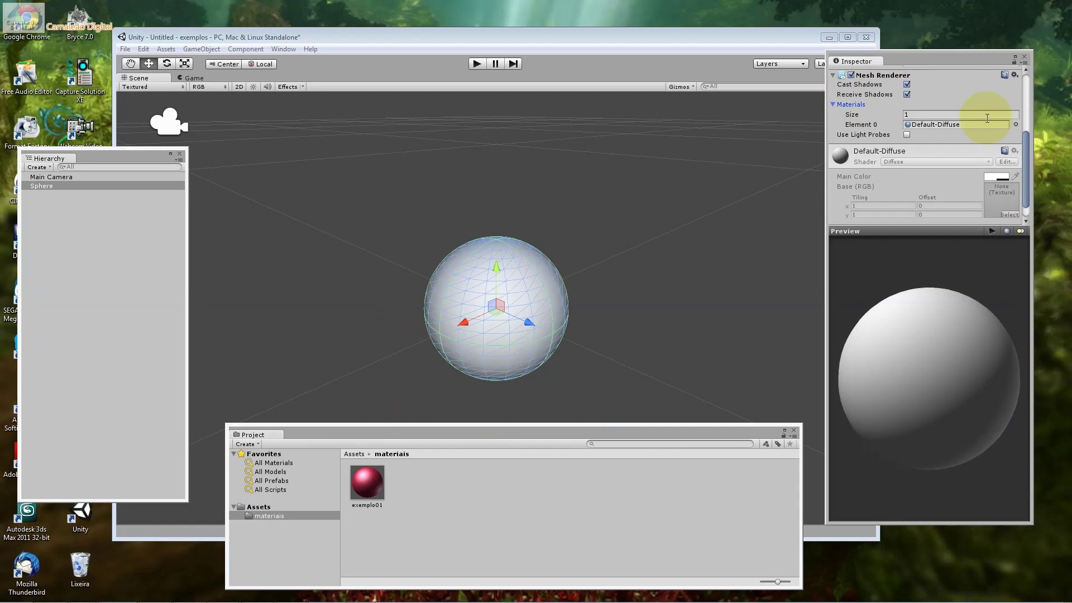
pyautogui.click(954, 127)
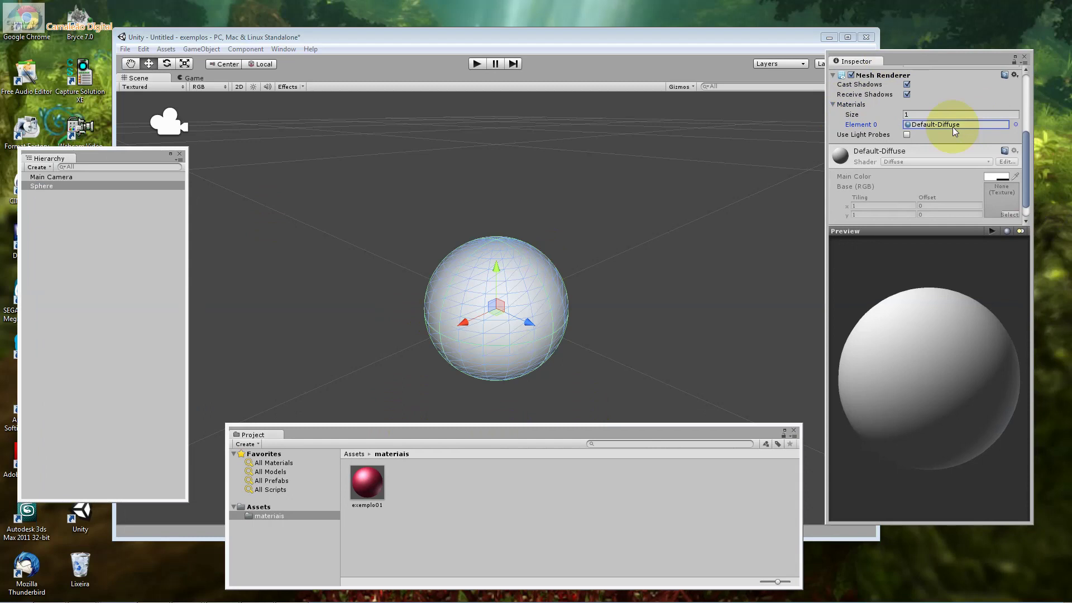
# - Assign exemplo01 to the Sphere's Element 0 material slot, then orbit to view the red sphere
pyautogui.press('Return')
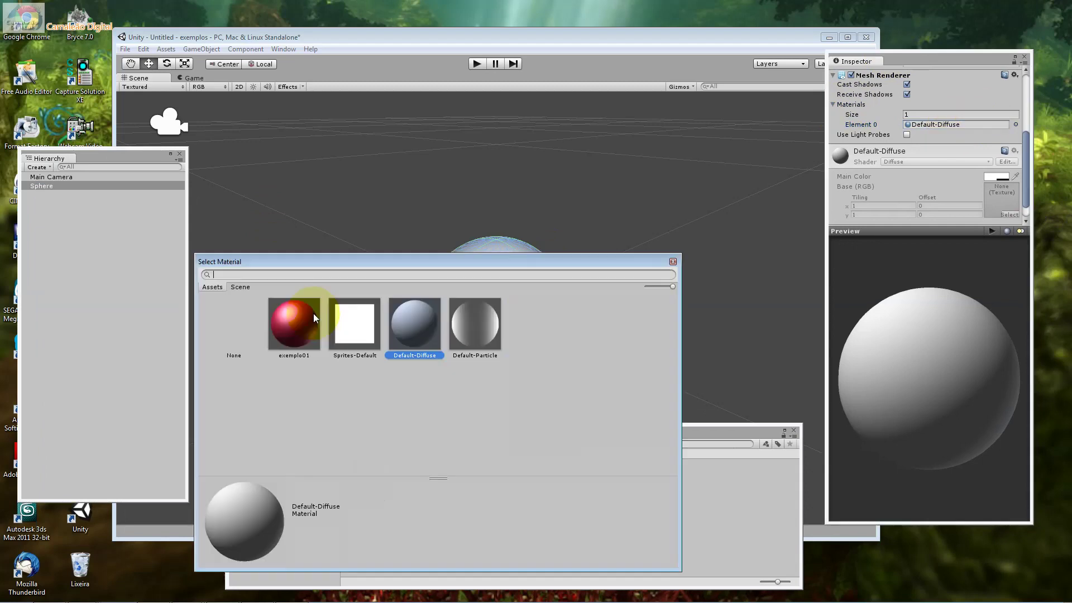
pyautogui.click(296, 319)
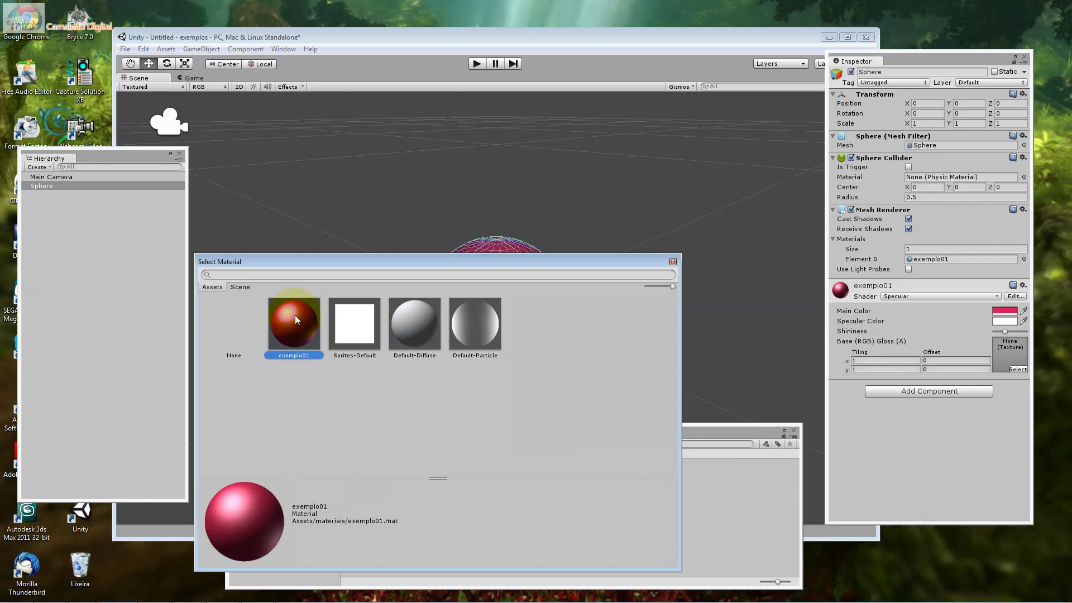
pyautogui.click(432, 340)
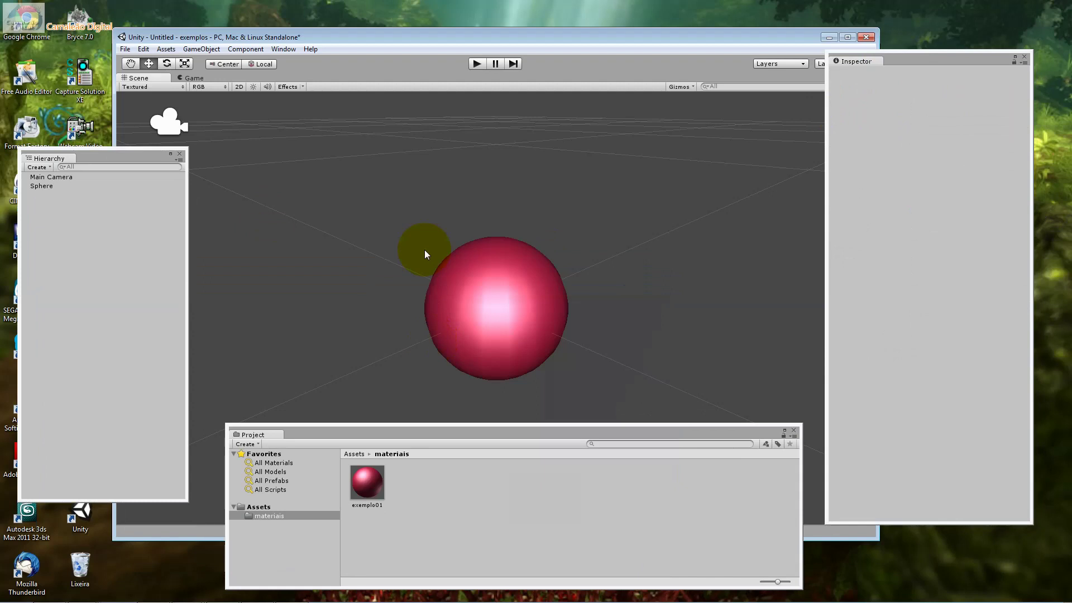
pyautogui.moveTo(424, 250)
pyautogui.keyDown('alt'); pyautogui.mouseDown()
pyautogui.moveTo(342, 220)
pyautogui.moveTo(452, 268)
pyautogui.mouseUp(); pyautogui.keyUp('alt')
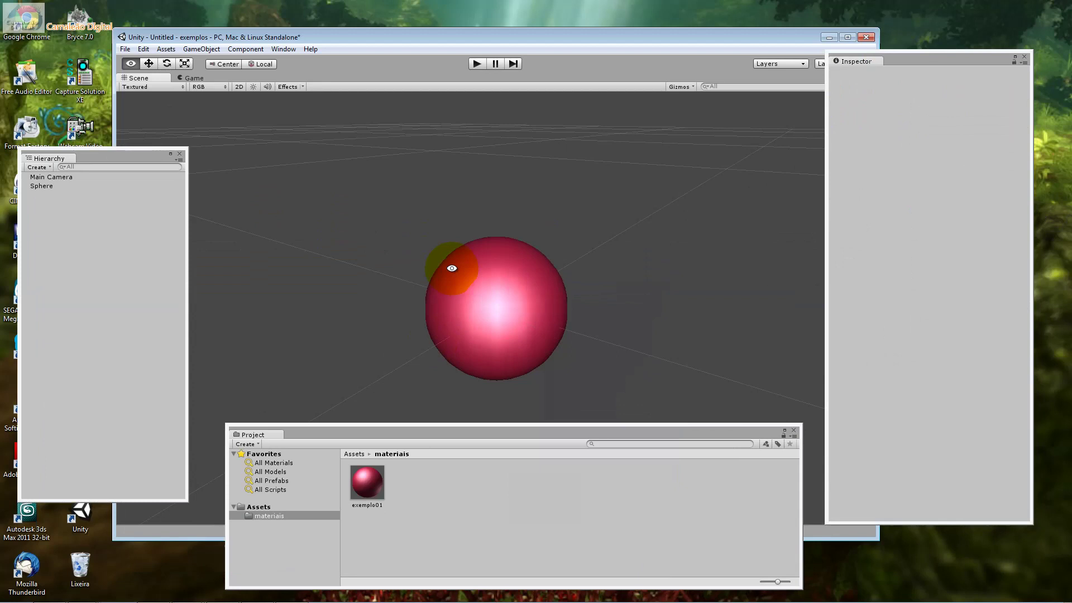
# - Briefly preview the game, then switch to Top view and zoom out over the red sphere
pyautogui.click(472, 59)
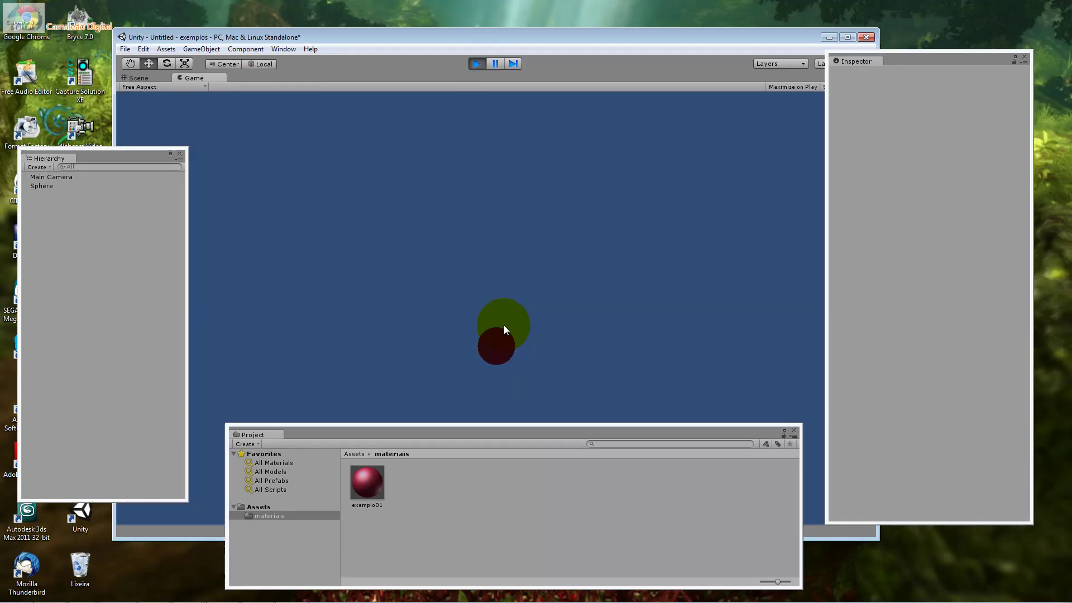
pyautogui.click(470, 68)
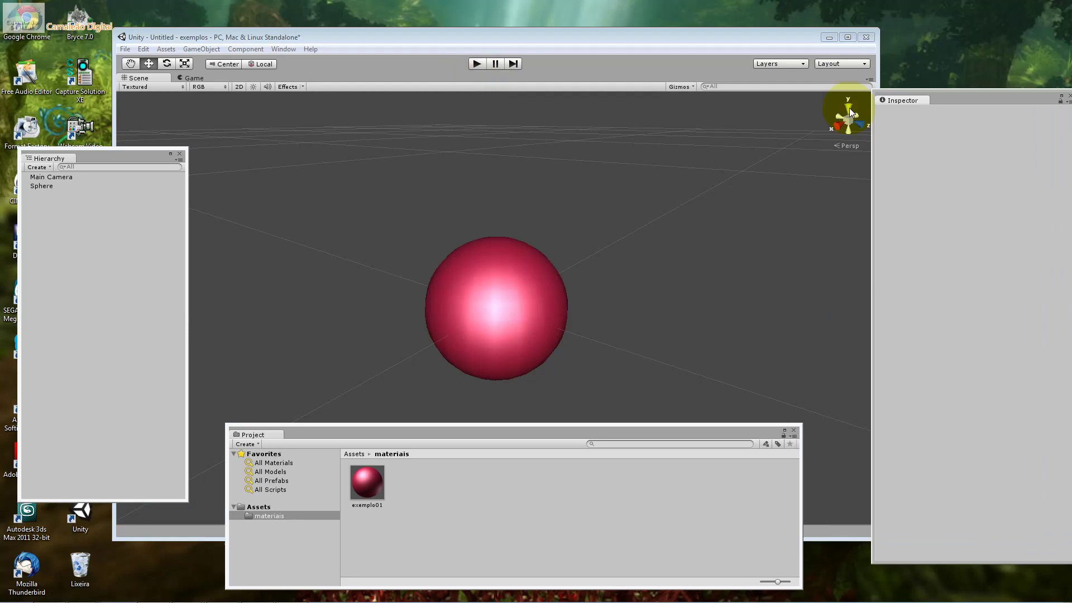
pyautogui.click(848, 107)
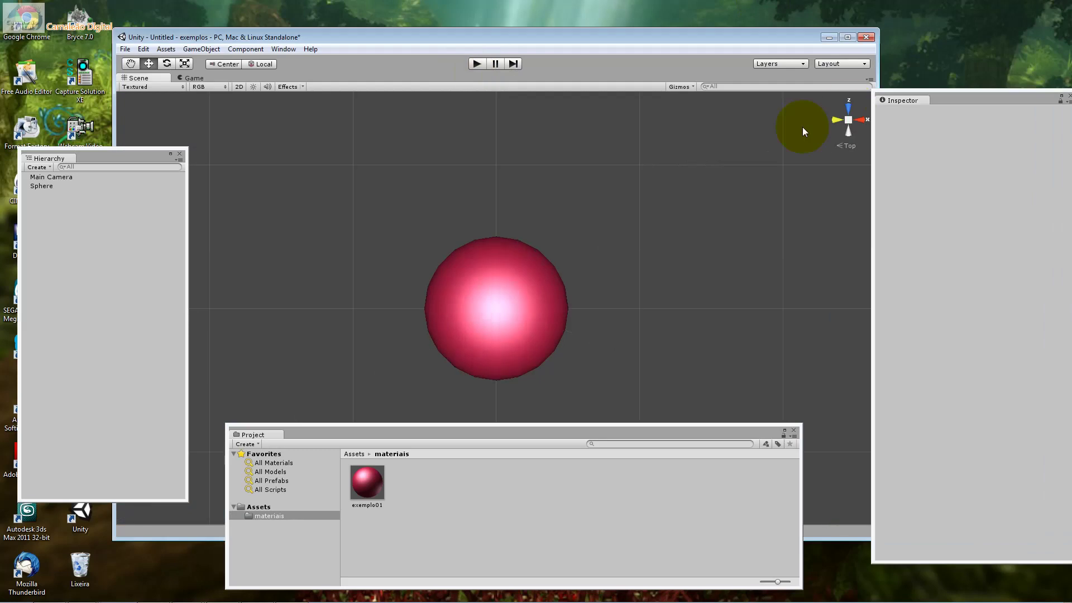
pyautogui.scroll(-5, 802, 126)
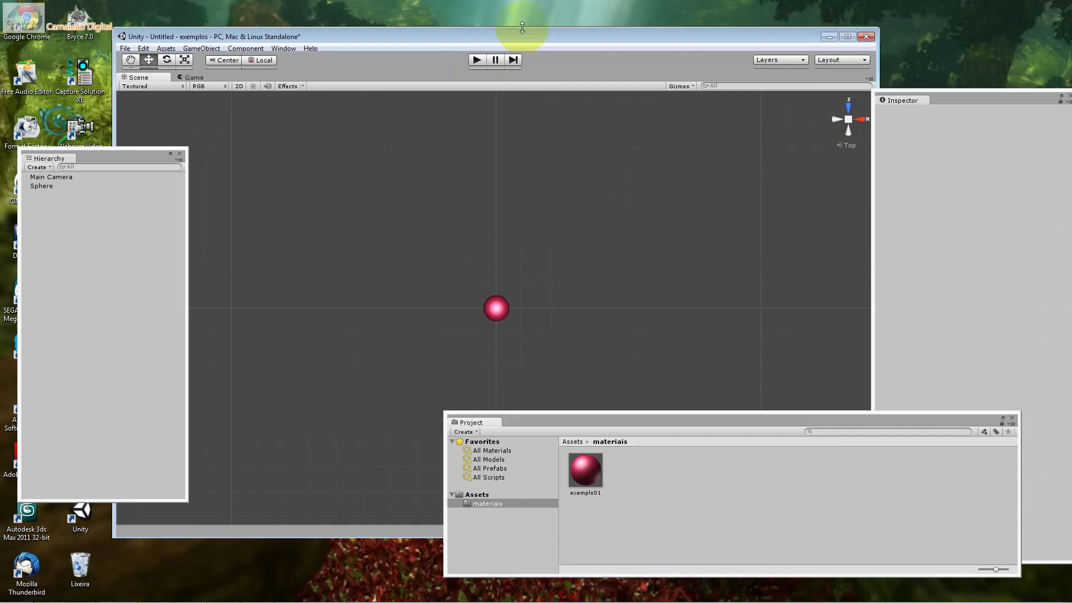
# - Select and frame the Main Camera, then move it along Z toward the sphere
pyautogui.click(48, 177)
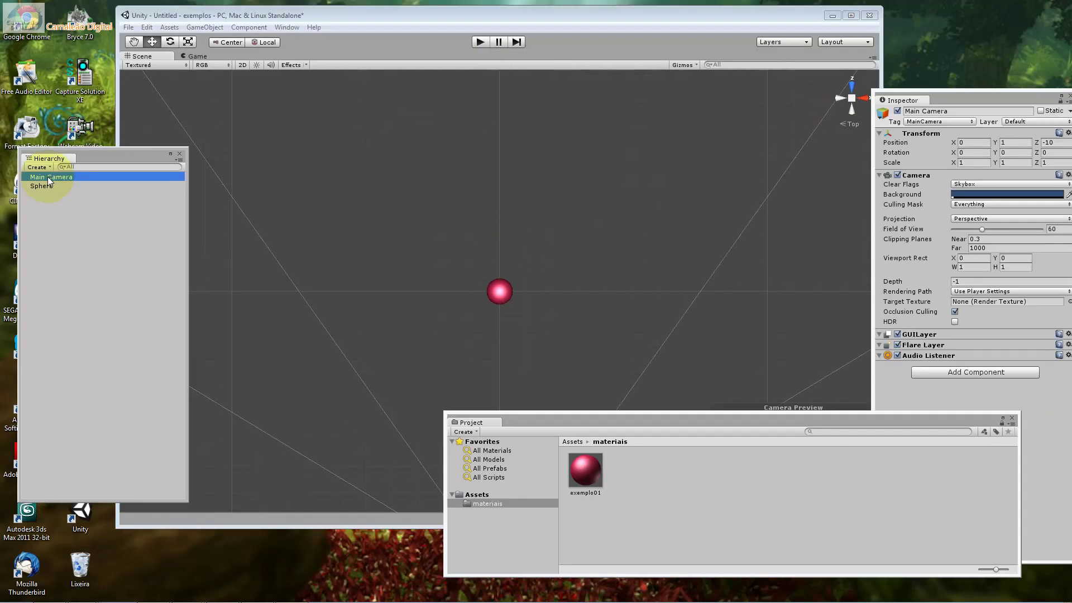
pyautogui.press('f')
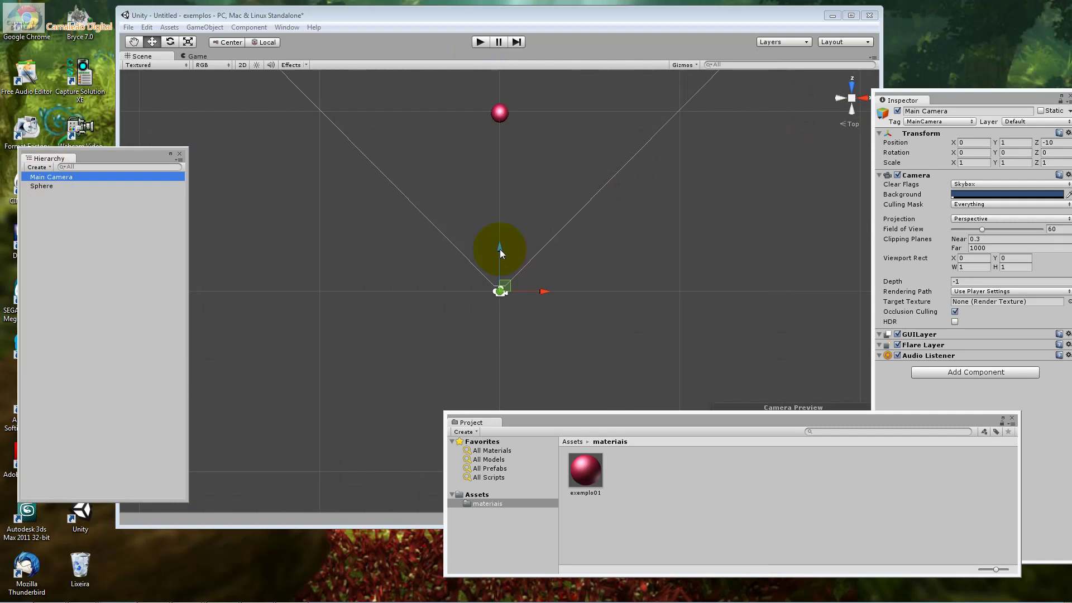
pyautogui.moveTo(500, 249)
pyautogui.mouseDown()
pyautogui.moveTo(247, 447)
pyautogui.moveTo(489, 113)
pyautogui.mouseUp()
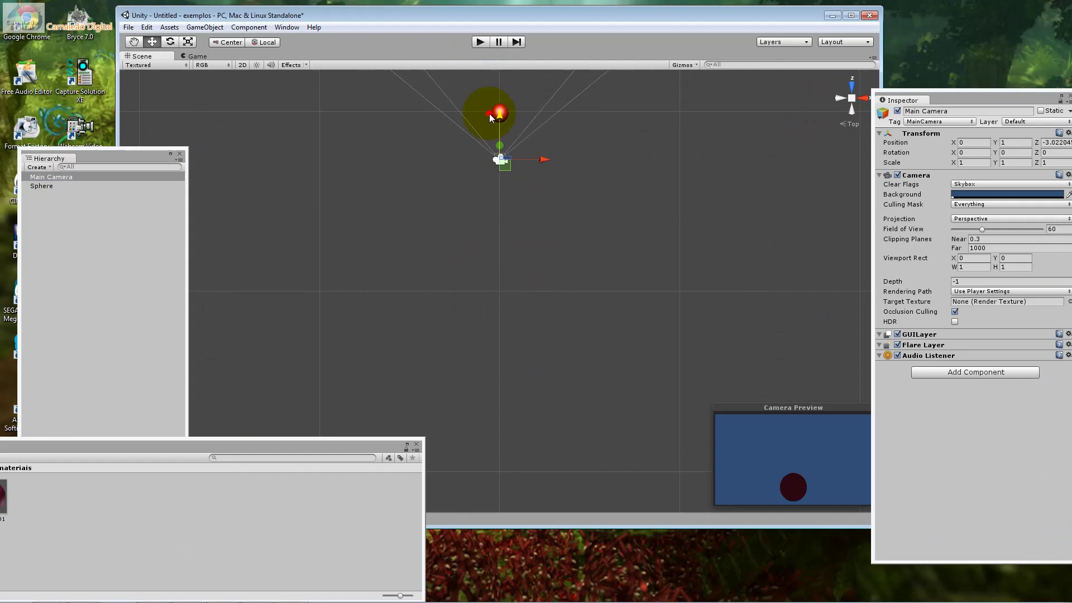
# - In Front view, lower the camera to the sphere's height and check it in Play mode
pyautogui.click(853, 86)
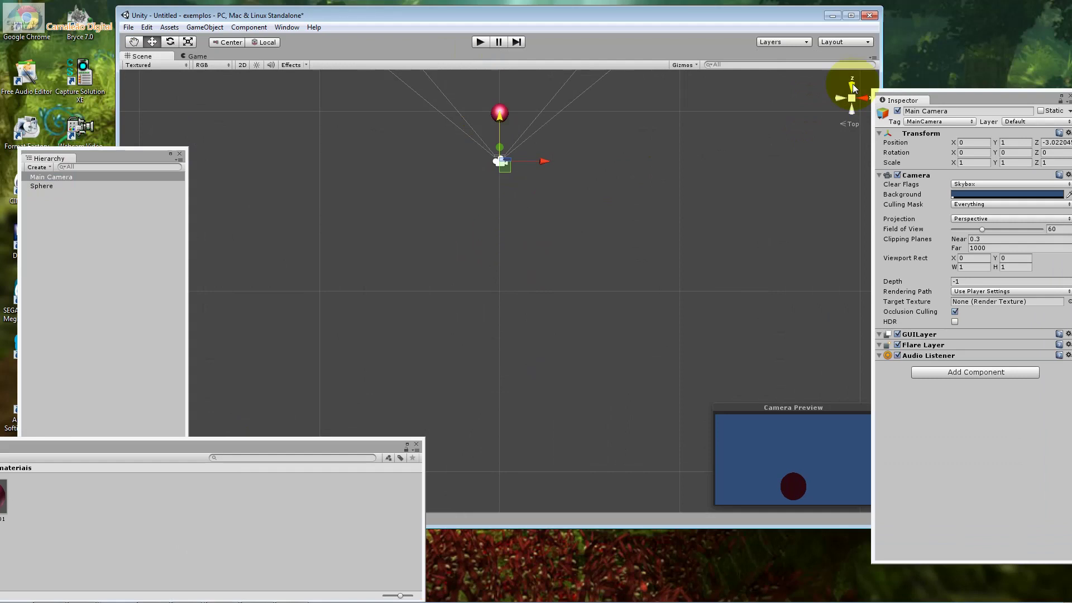
pyautogui.click(852, 86)
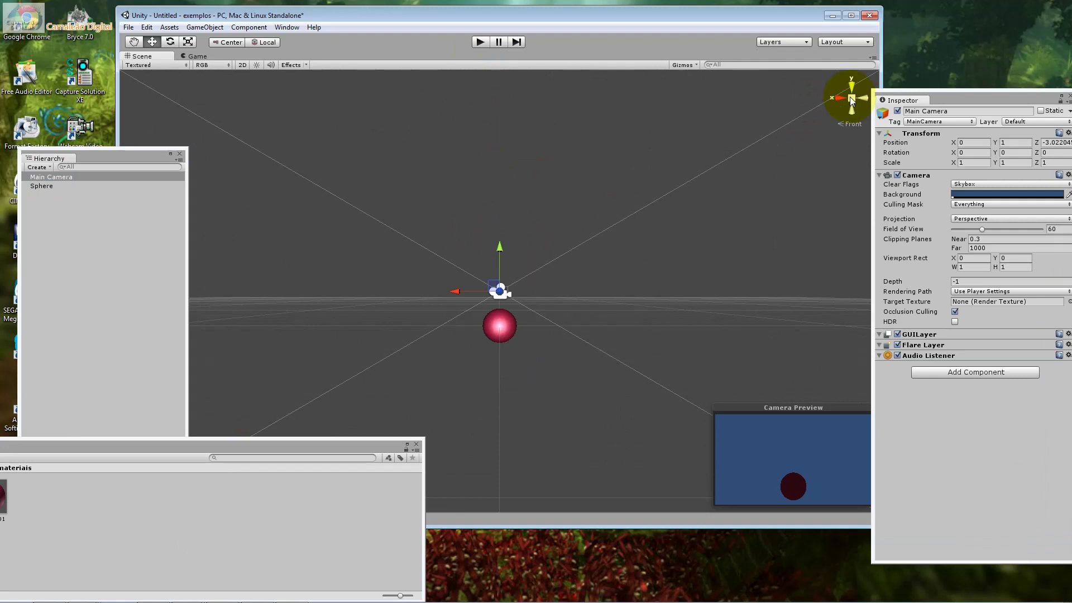
pyautogui.moveTo(498, 250); pyautogui.dragTo(498, 280)
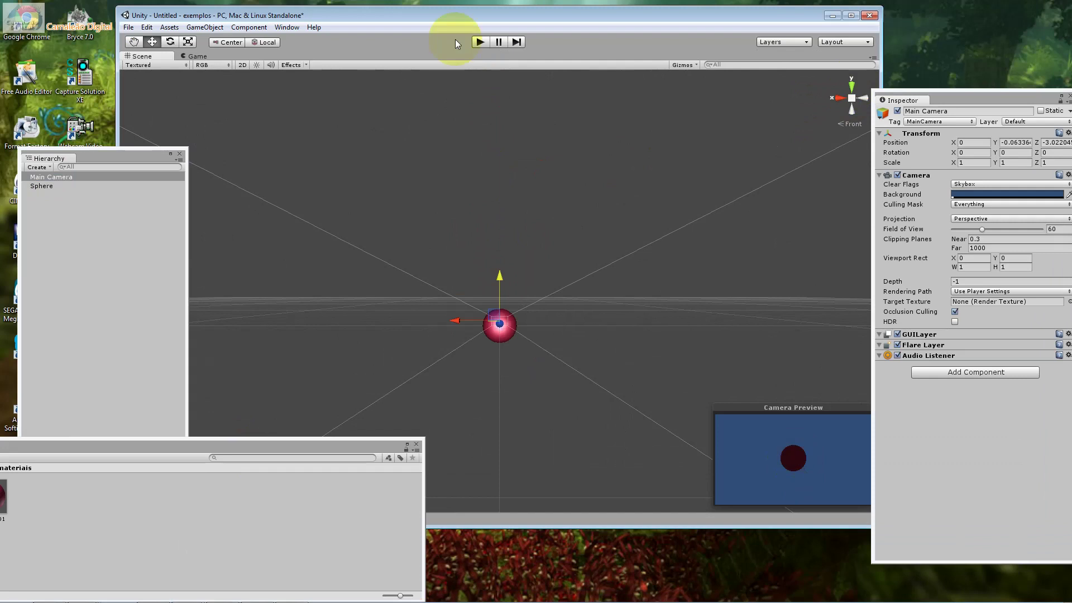
pyautogui.click(479, 43)
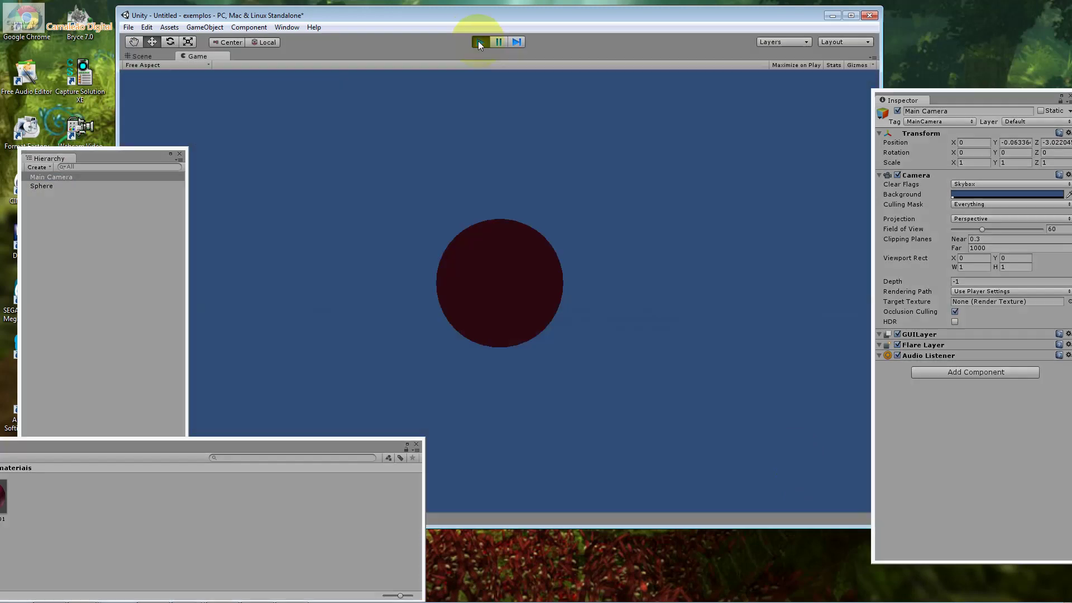
pyautogui.click(478, 41)
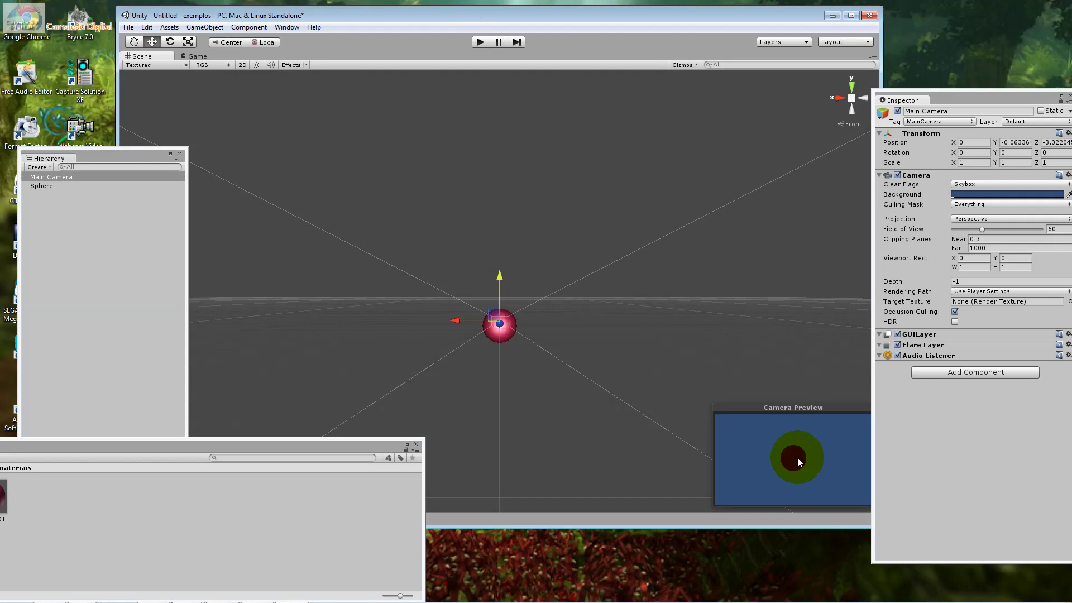
# - Frame the sphere, toggle perspective/orthographic, and orbit and zoom to check the camera's placement
pyautogui.doubleClick(50, 186)
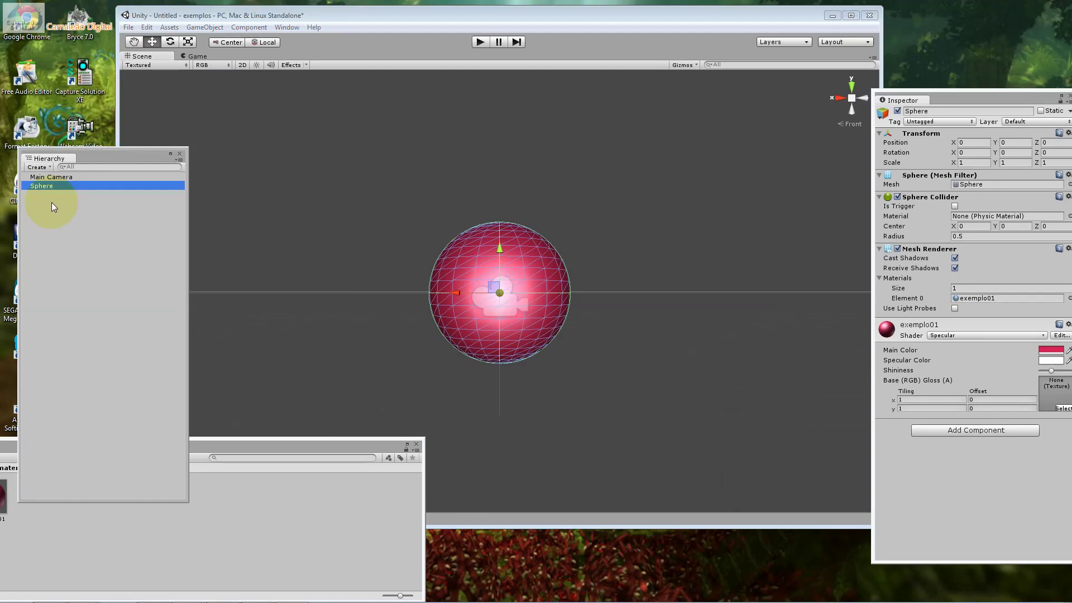
pyautogui.click(851, 99)
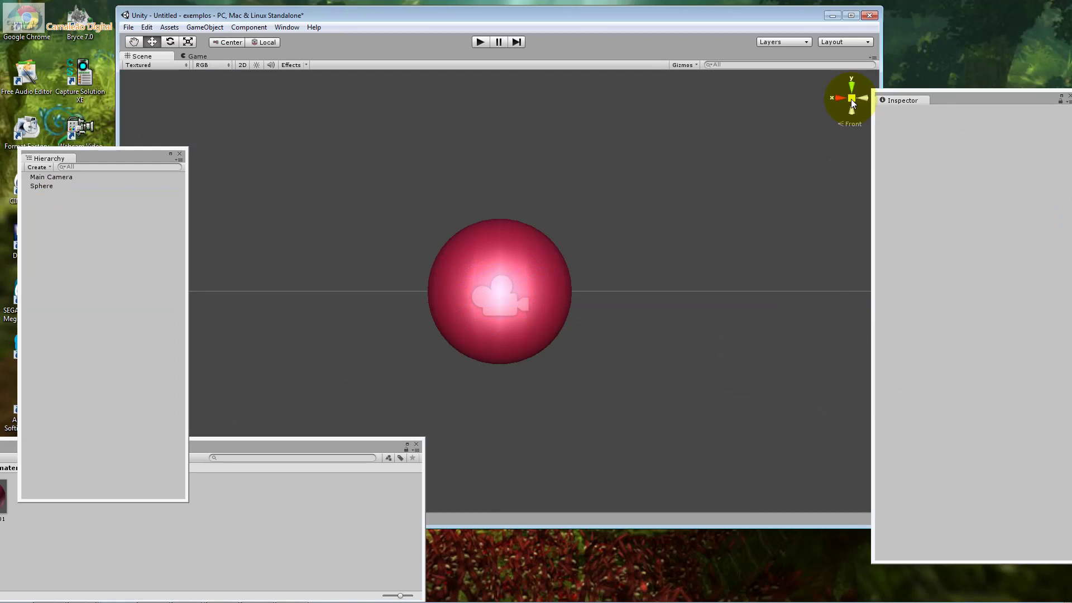
pyautogui.click(852, 99)
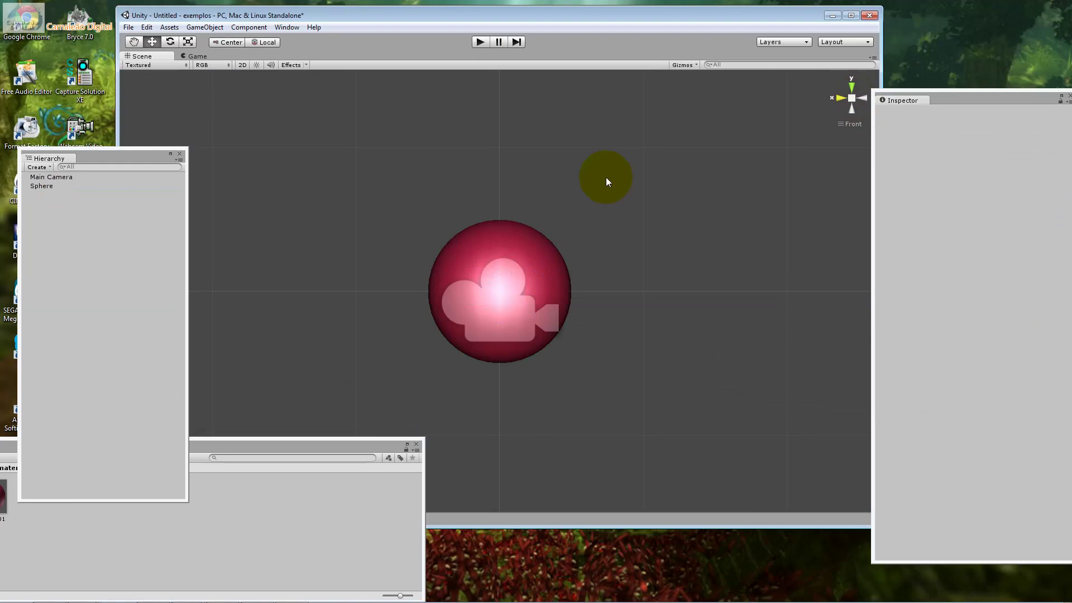
pyautogui.keyDown('alt'); pyautogui.moveTo(608, 181); pyautogui.dragTo(445, 307); pyautogui.keyUp('alt')
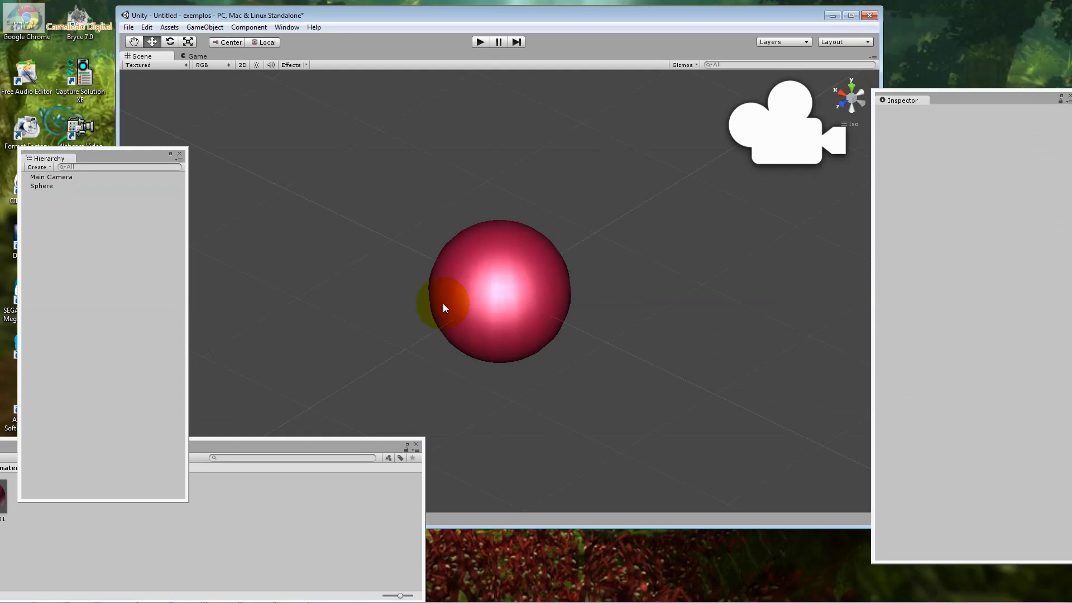
pyautogui.scroll(-3, 444, 303)
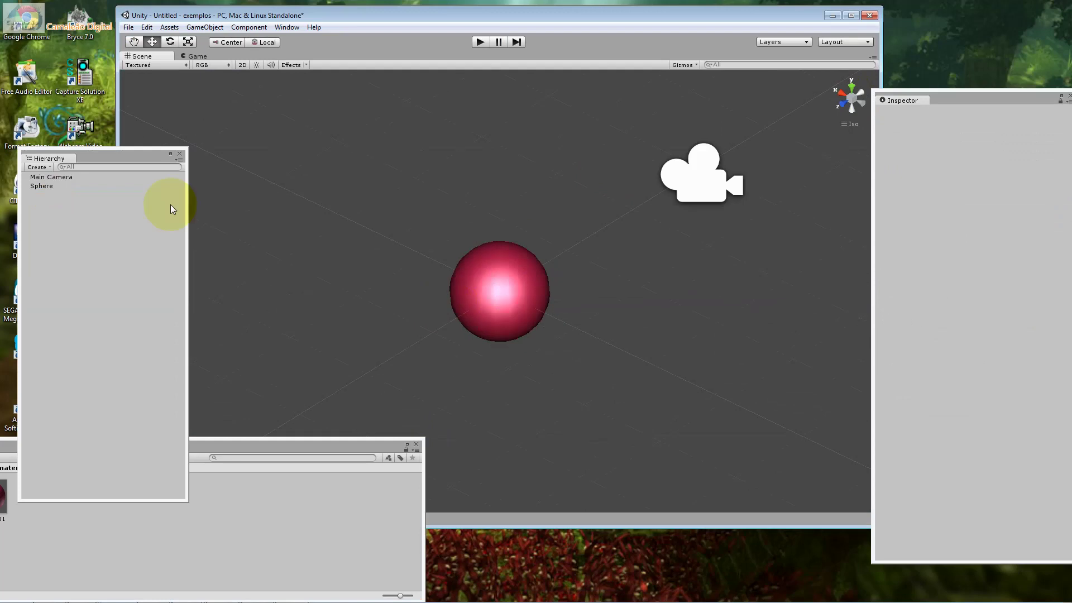
# - Check the Main Camera, return to Front view, and open the GameObject menu
pyautogui.click(51, 176)
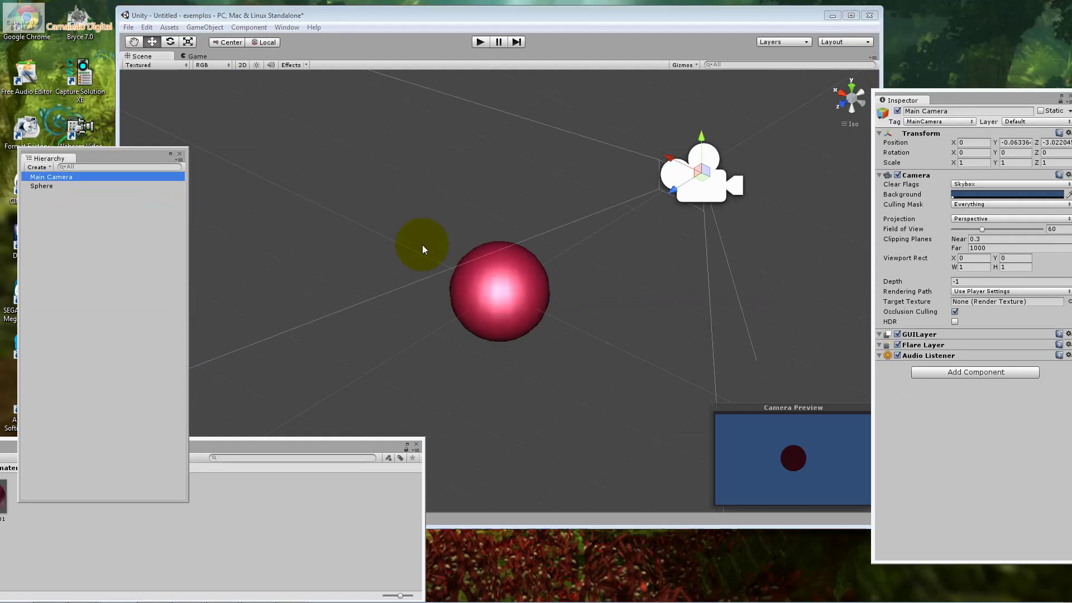
pyautogui.click(422, 245)
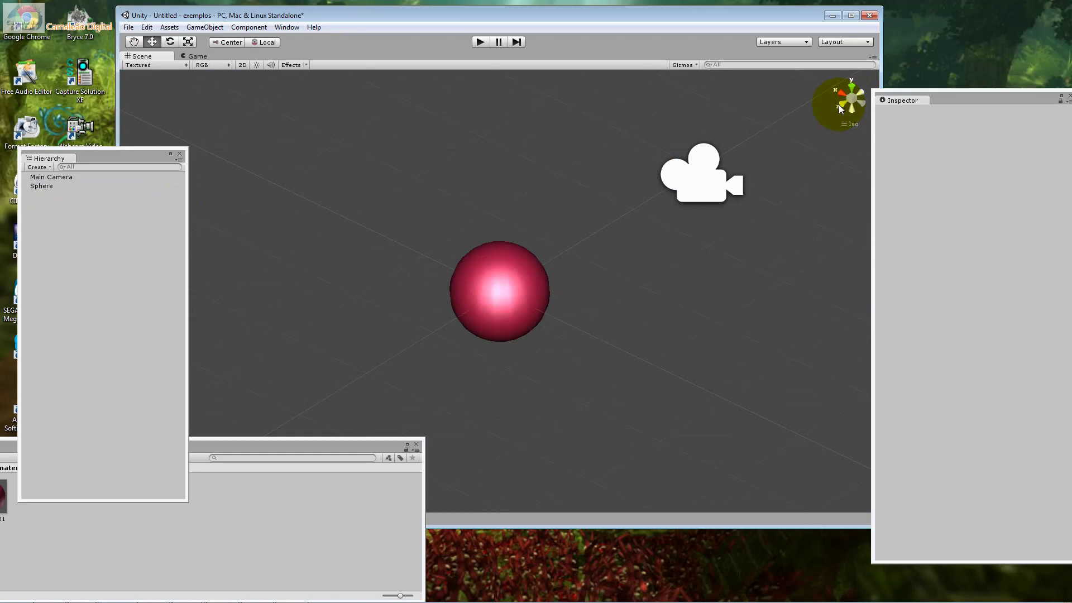
pyautogui.click(839, 108)
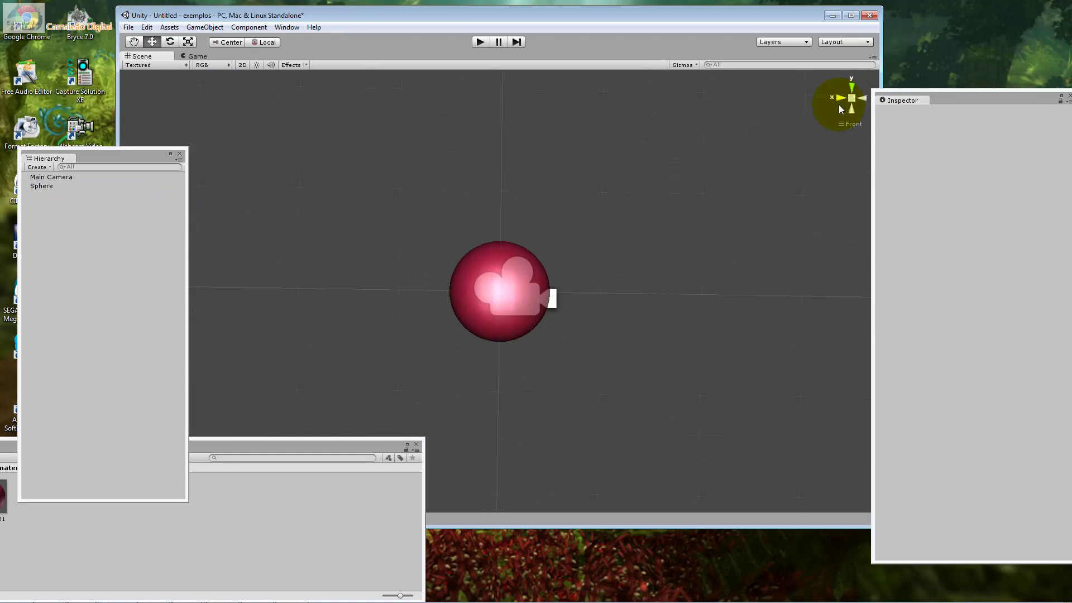
pyautogui.click(205, 26)
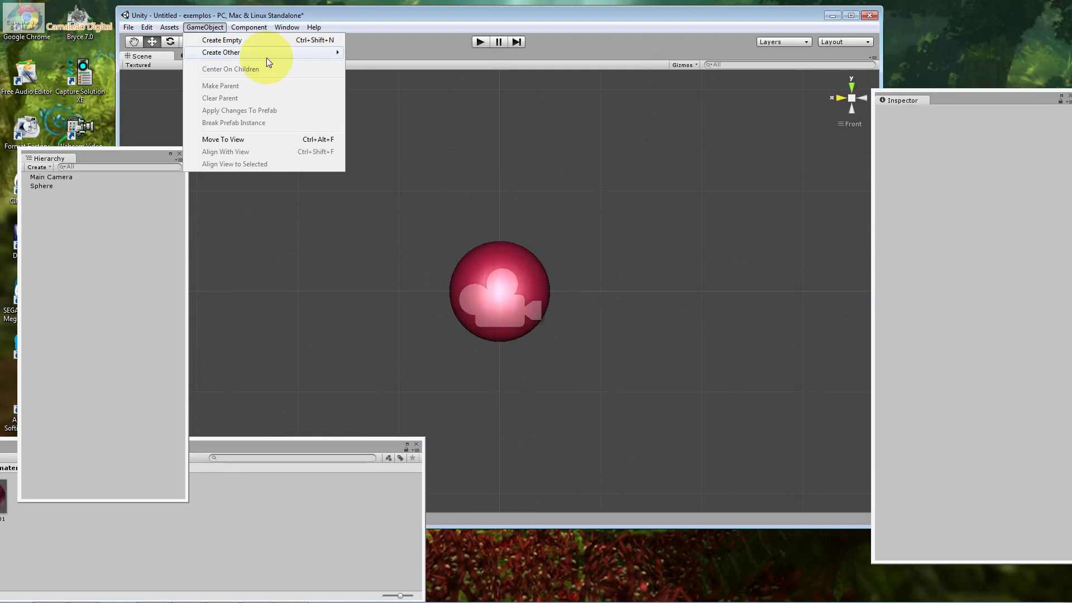
# - Create a Point Light from the GameObject menu so it sits above the red sphere
pyautogui.click(267, 56)
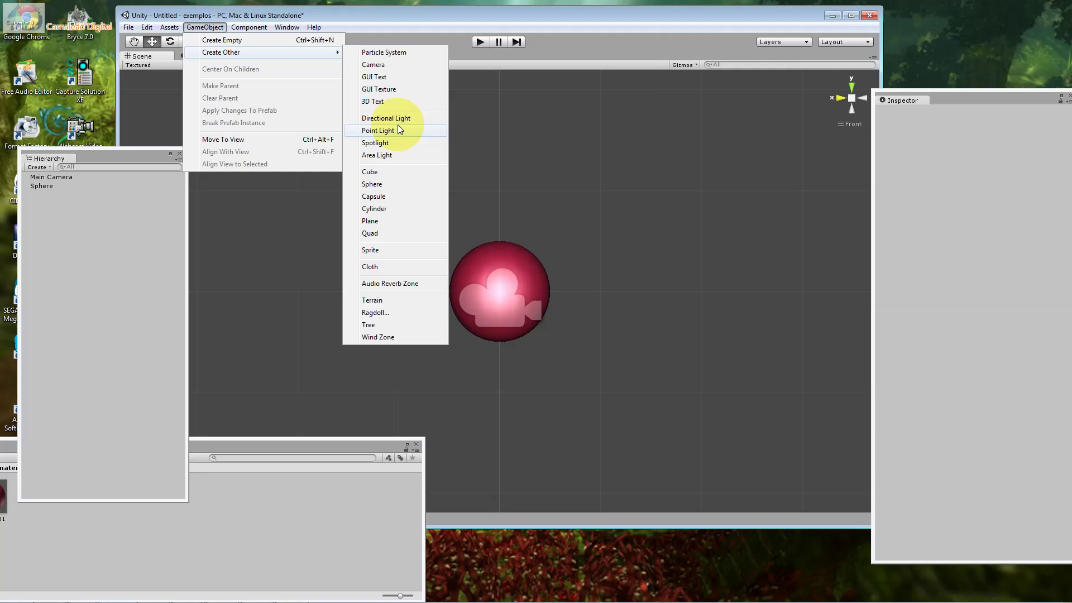
pyautogui.click(399, 127)
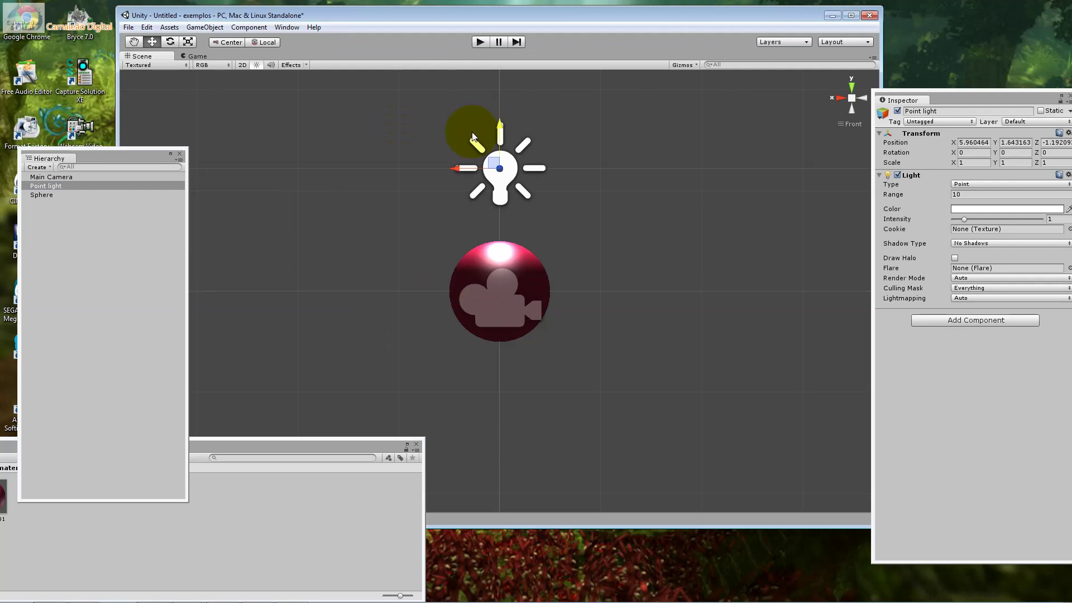
# - Raise the point light above the sphere and shrink its range from 10 to about 7.66
pyautogui.moveTo(473, 136); pyautogui.dragTo(472, 93)
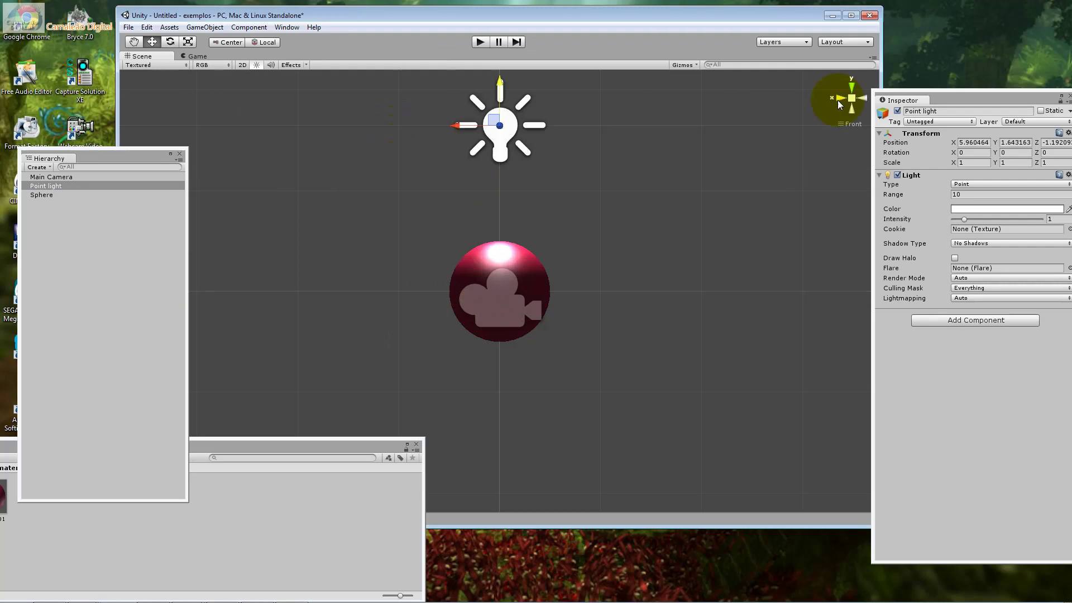
pyautogui.click(838, 101)
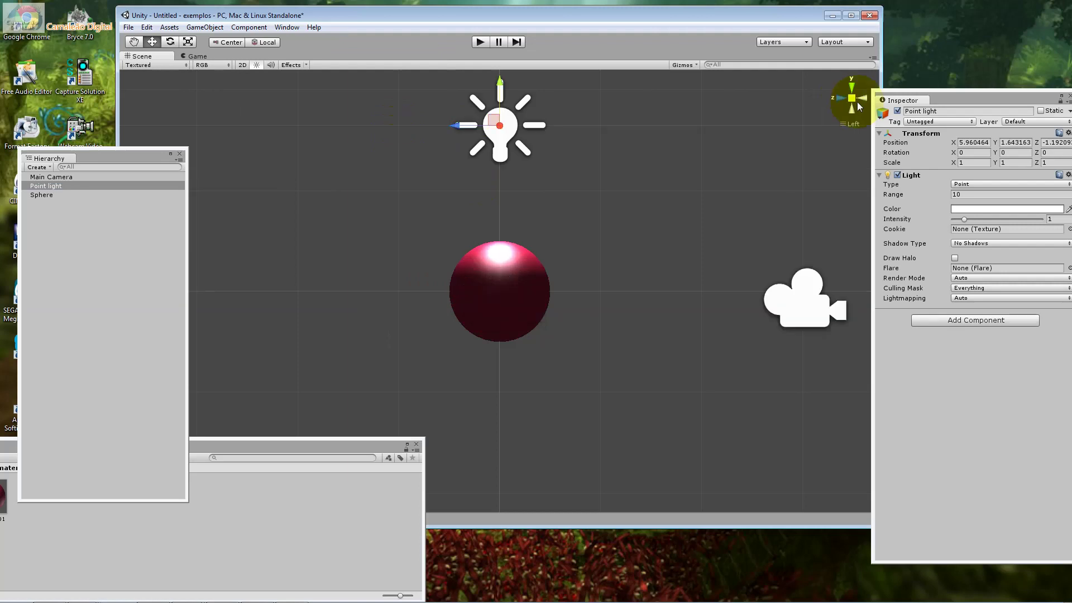
pyautogui.moveTo(857, 101)
pyautogui.keyDown('alt'); pyautogui.mouseDown()
pyautogui.moveTo(512, 314)
pyautogui.moveTo(499, 185)
pyautogui.mouseUp(); pyautogui.keyUp('alt')
pyautogui.moveTo(499, 185)
pyautogui.mouseDown()
pyautogui.moveTo(499, 195)
pyautogui.moveTo(489, 161)
pyautogui.mouseUp()
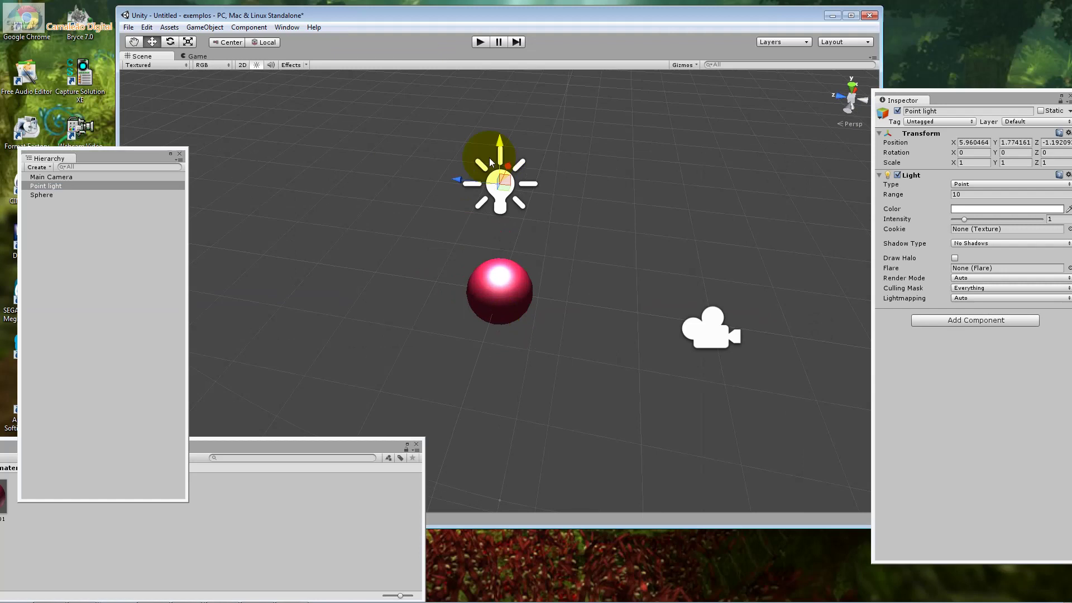
pyautogui.scroll(-5, 493, 321)
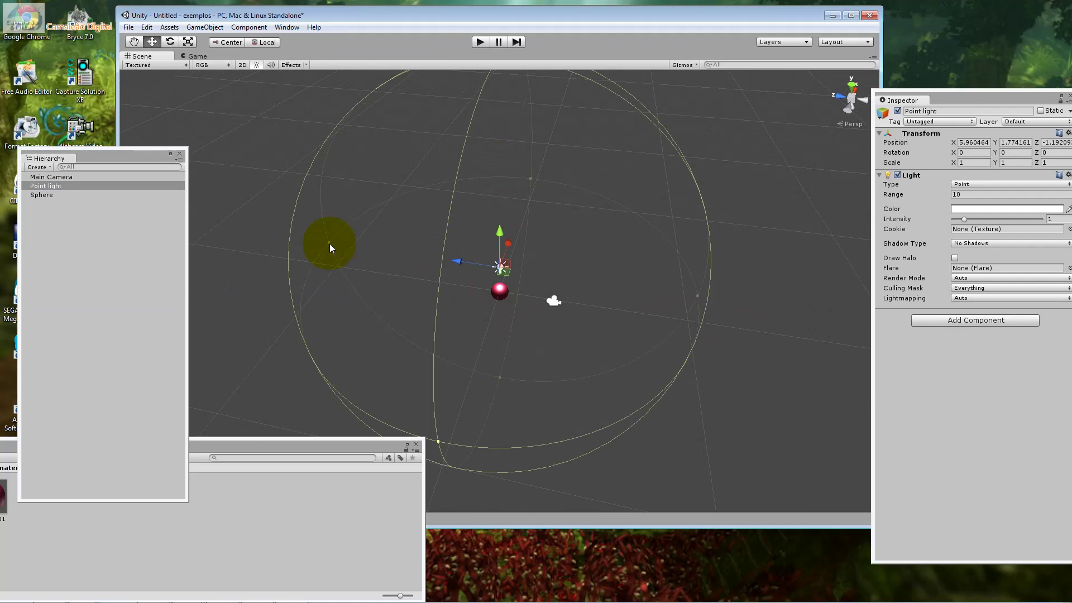
pyautogui.moveTo(330, 245)
pyautogui.mouseDown()
pyautogui.moveTo(452, 282)
pyautogui.moveTo(335, 239)
pyautogui.moveTo(366, 247)
pyautogui.mouseUp()
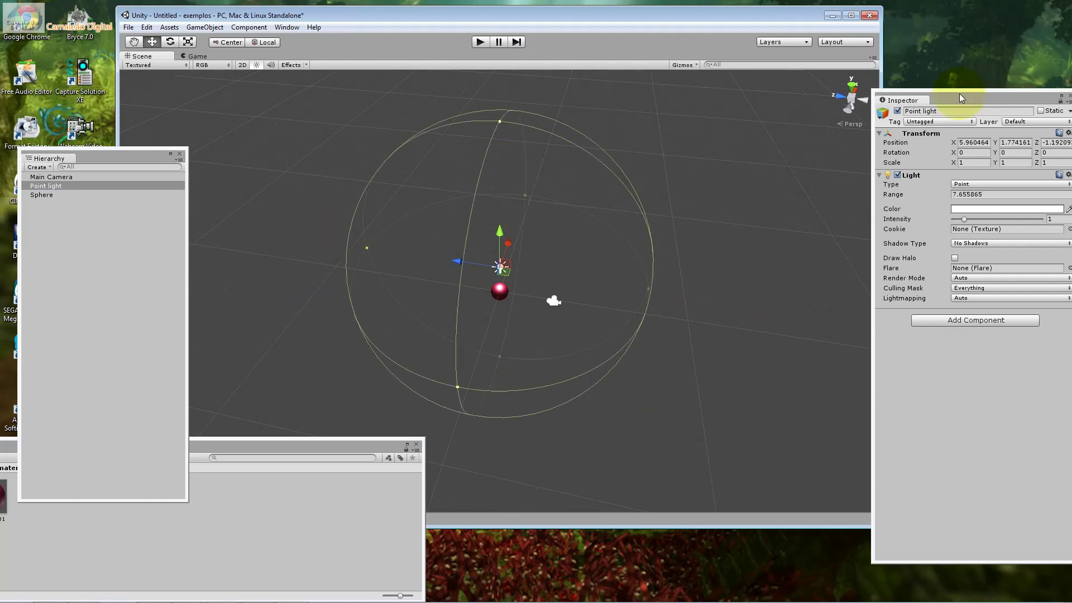
pyautogui.moveTo(959, 94); pyautogui.dragTo(829, 111)
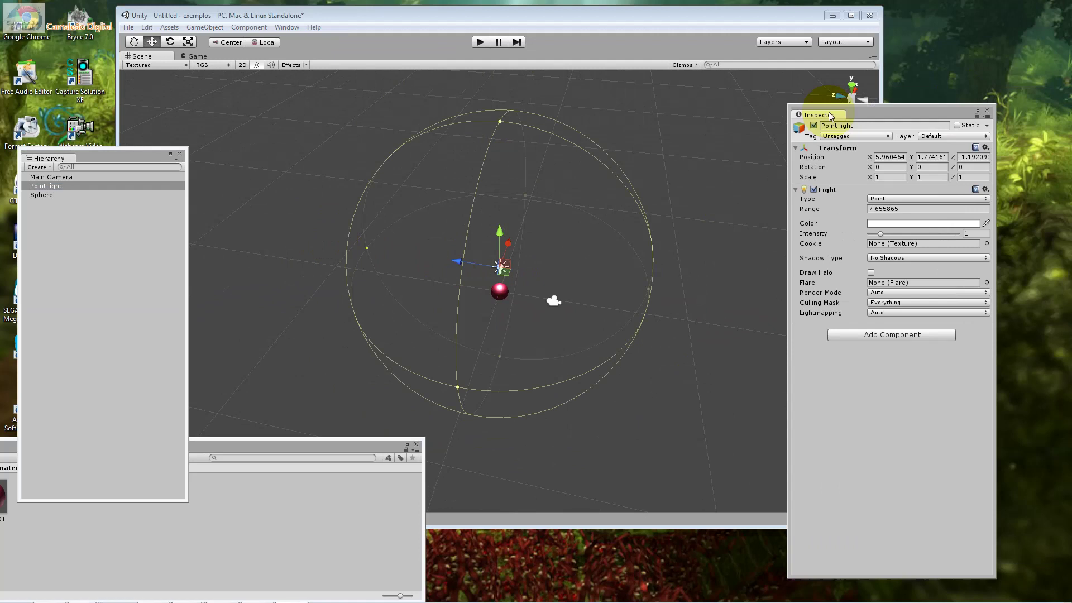
# - Open the light's colour picker and move it off the light settings
pyautogui.click(287, 27)
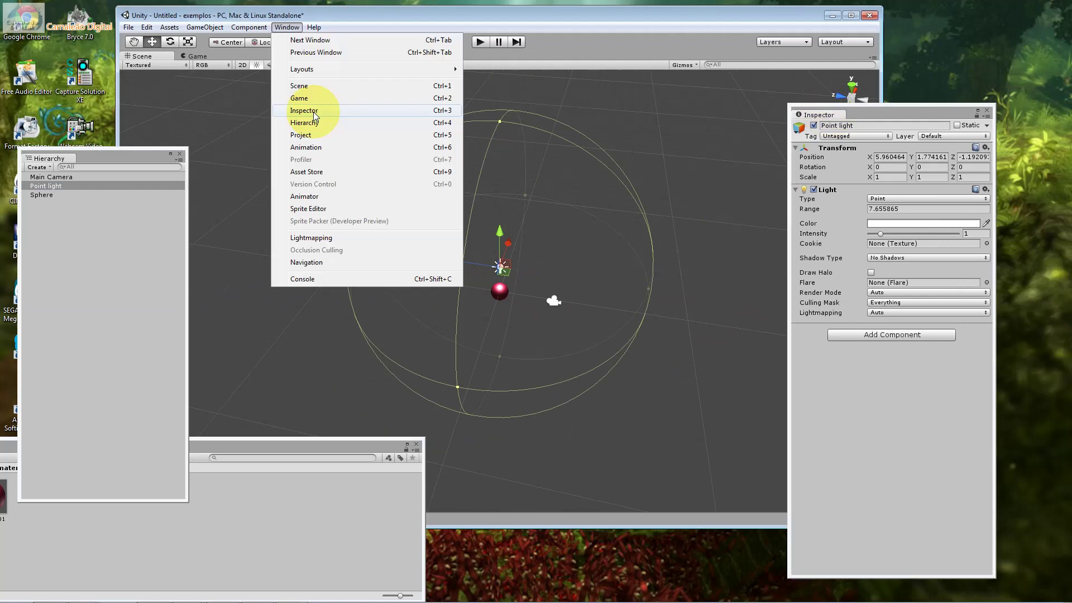
pyautogui.click(303, 110)
pyautogui.click(918, 223)
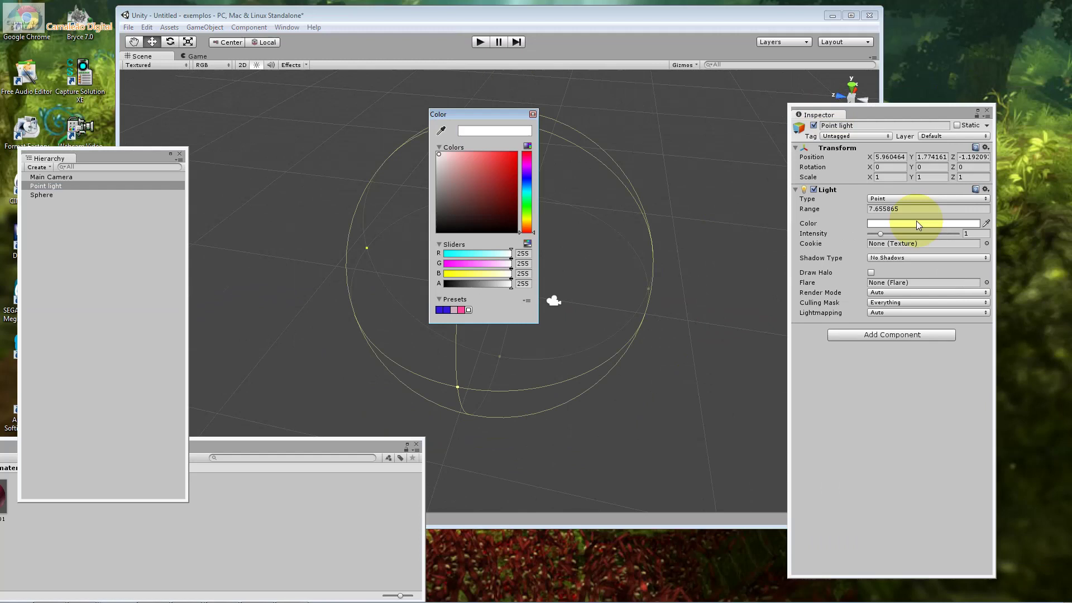
pyautogui.click(917, 223)
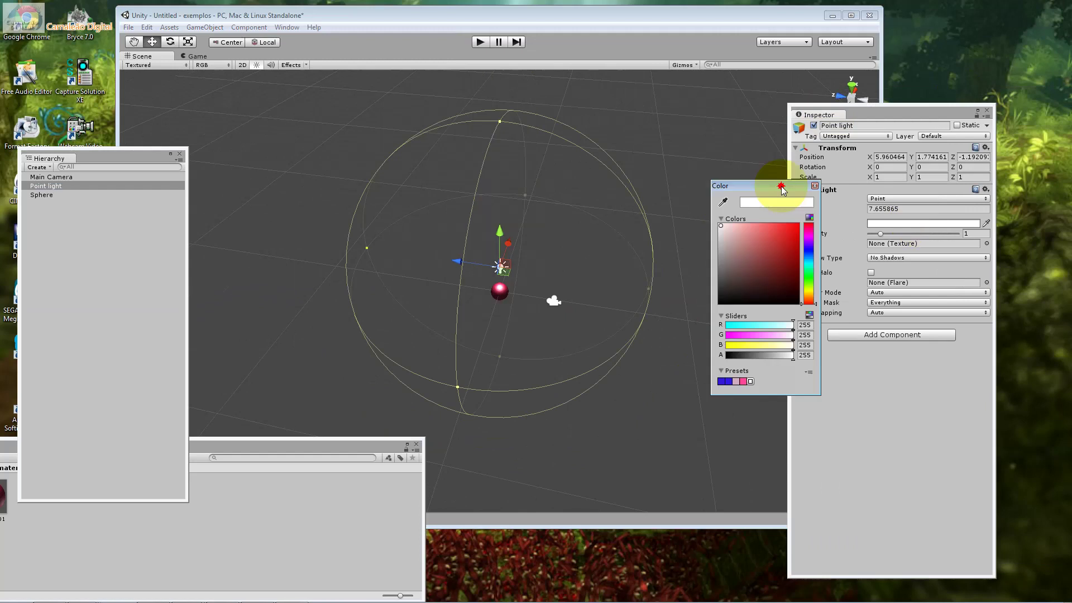
pyautogui.moveTo(784, 189); pyautogui.dragTo(789, 327)
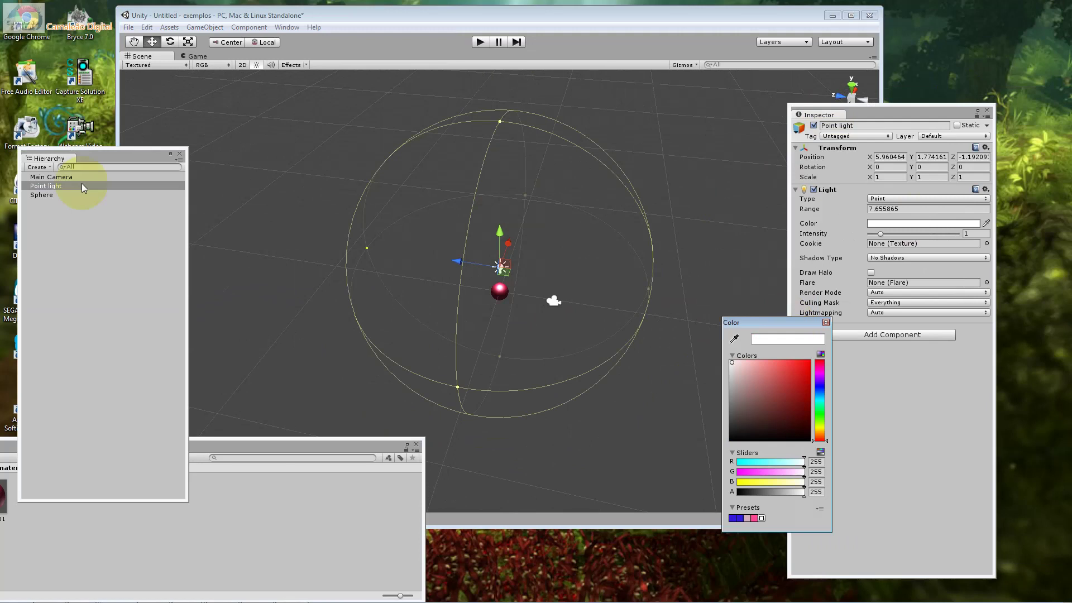
# - Enter 3 as the point light's Range value
pyautogui.click(896, 214)
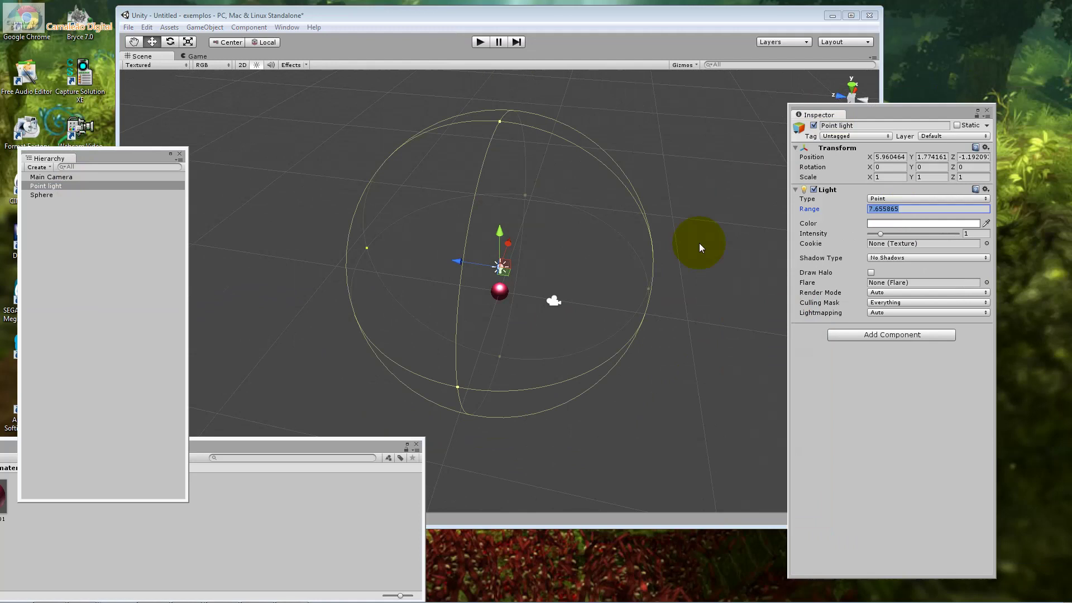
pyautogui.write('9')
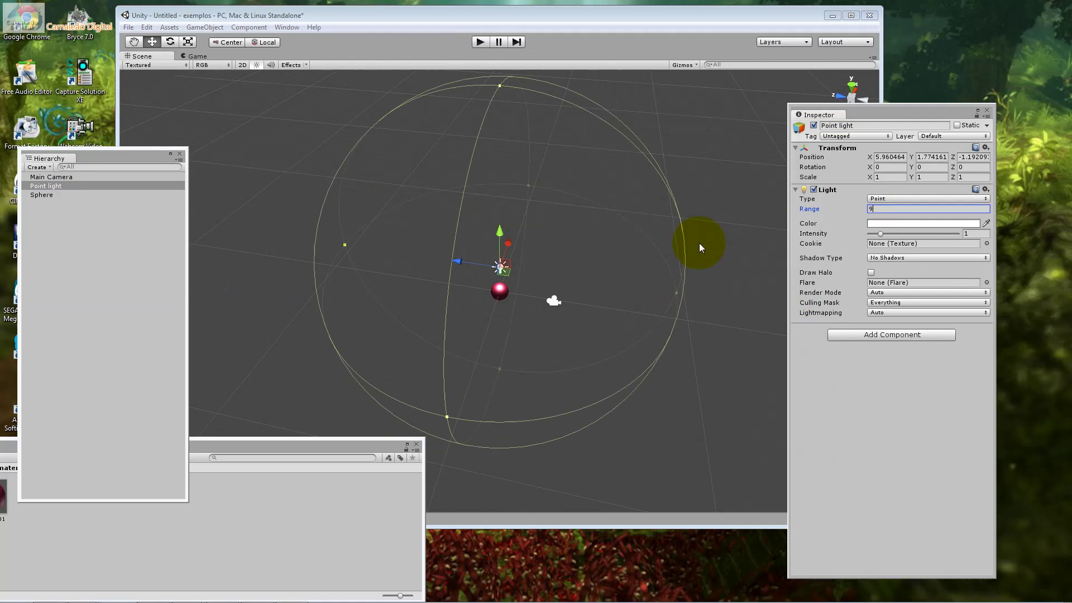
pyautogui.press('BackSpace')
pyautogui.write('3')
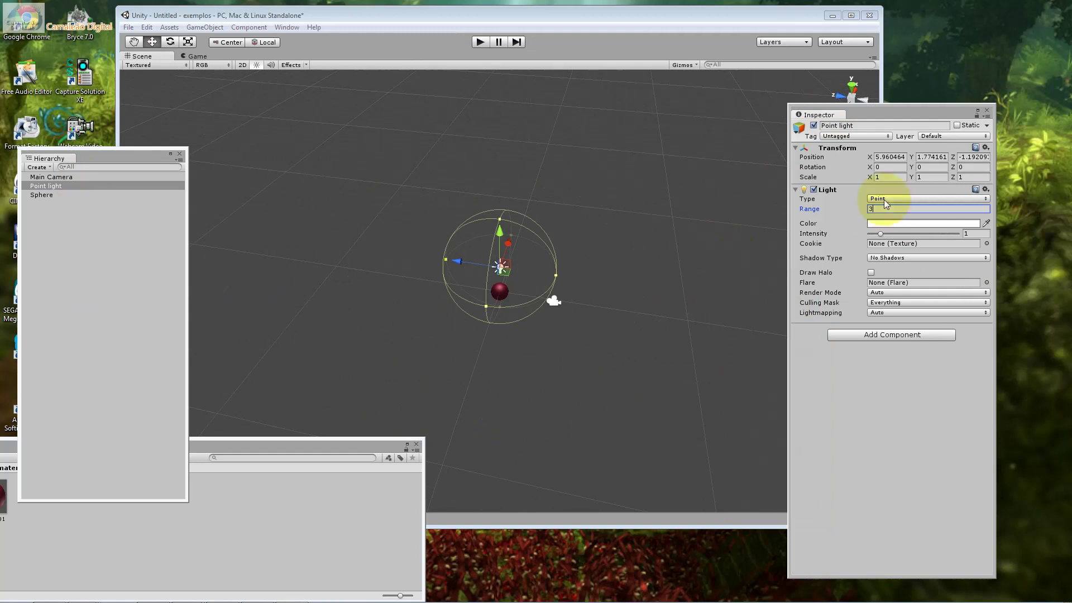
pyautogui.click(813, 190)
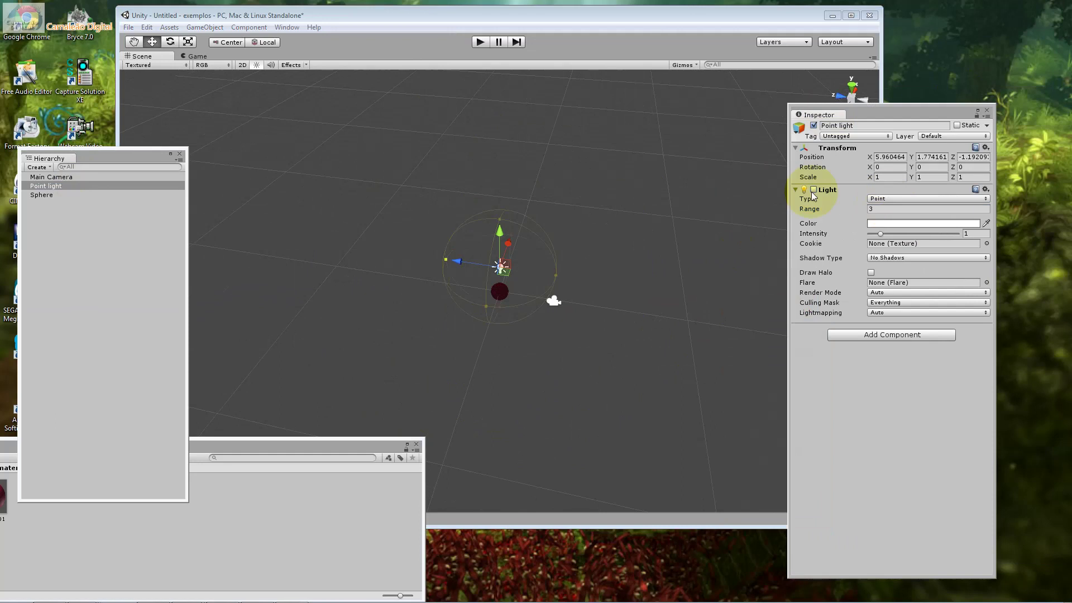
pyautogui.scroll(3, 680, 229)
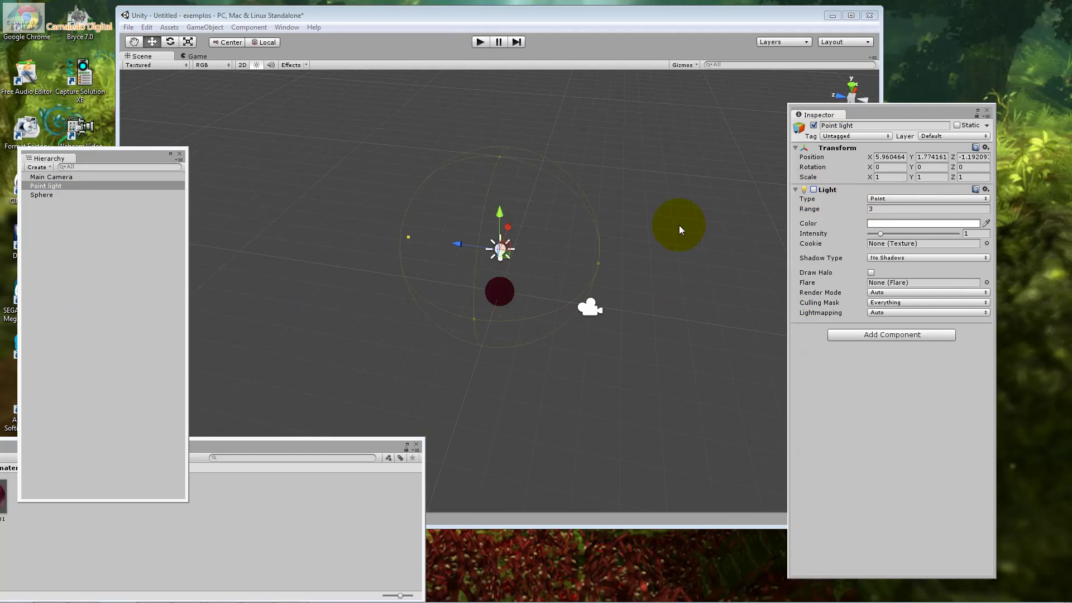
pyautogui.scroll(2, 678, 225)
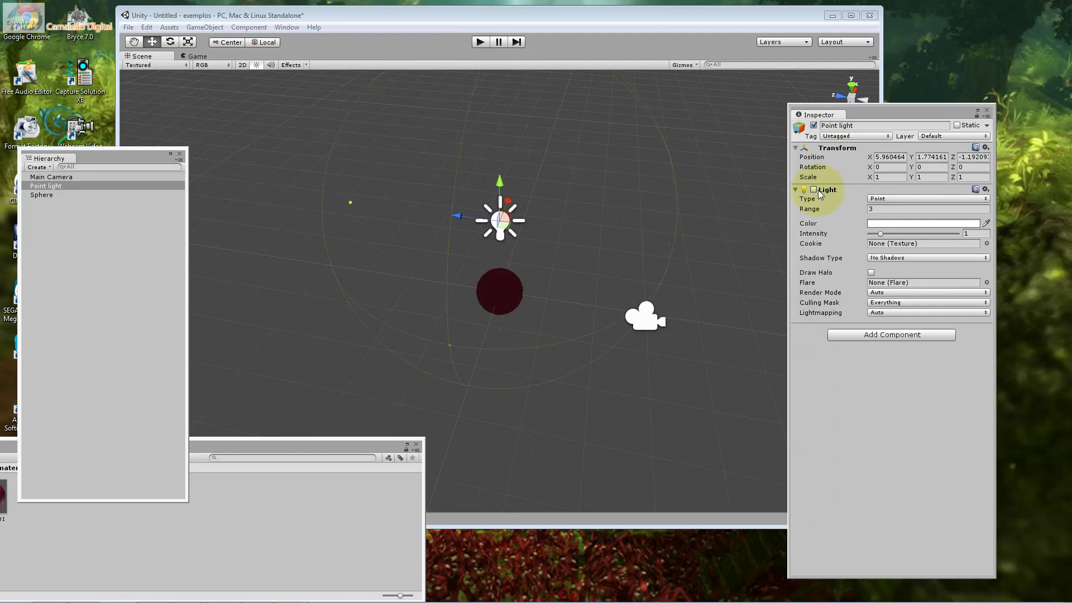
pyautogui.click(814, 190)
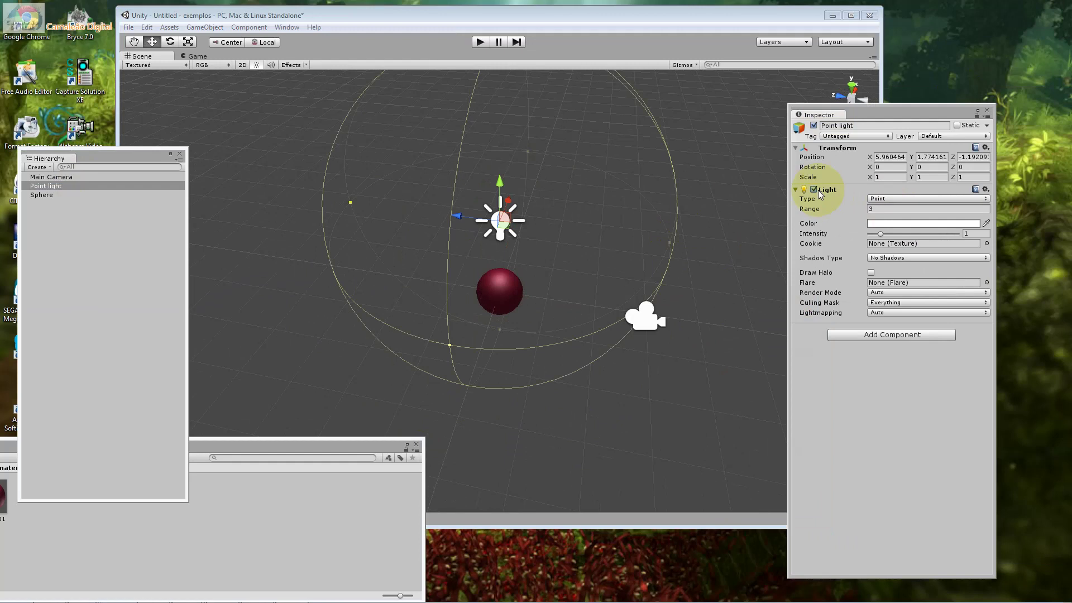
# - Try red and purple light colours, cancel to keep it white, and choose Soft Shadows
pyautogui.click(923, 223)
pyautogui.click(784, 381)
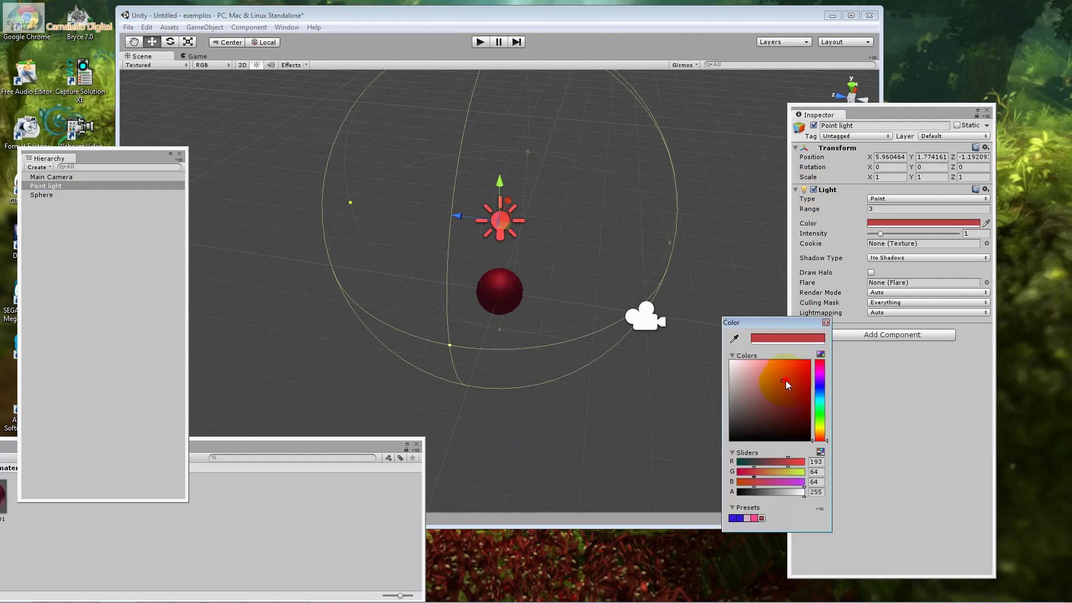
pyautogui.moveTo(785, 380); pyautogui.dragTo(786, 360)
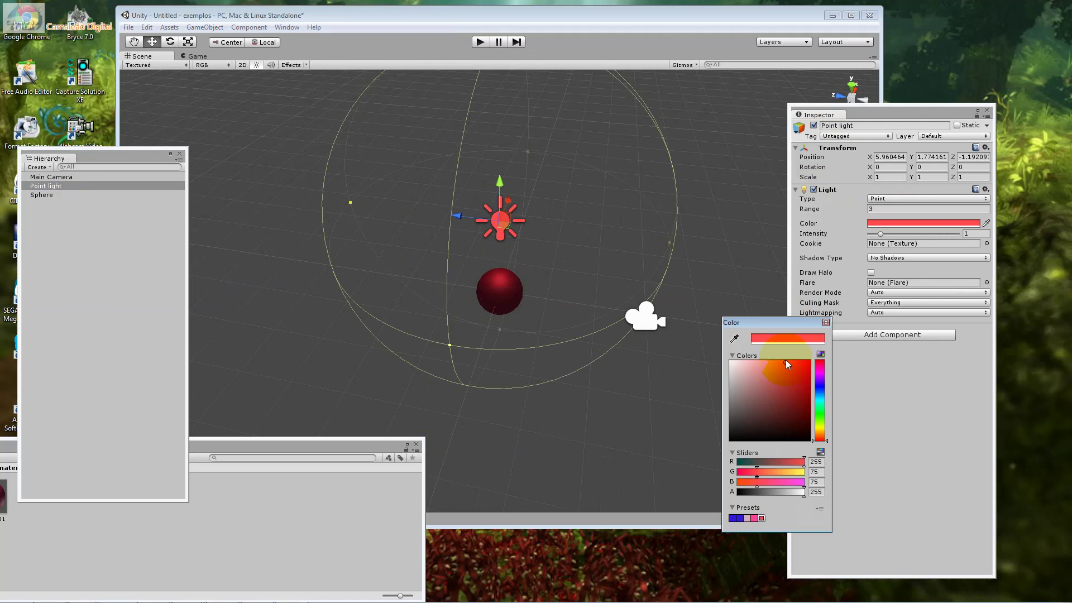
pyautogui.click(818, 382)
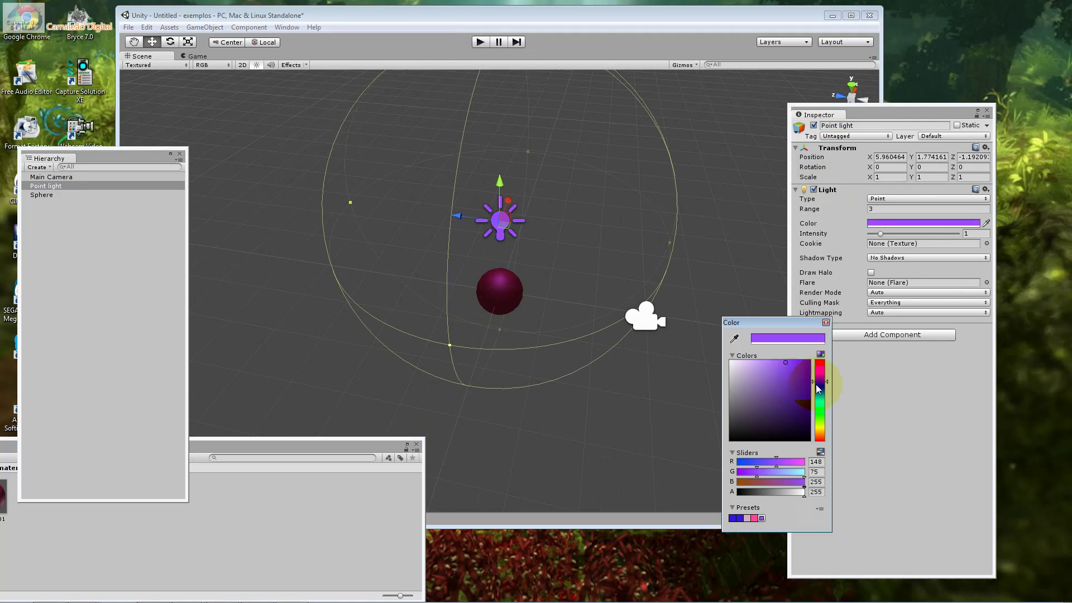
pyautogui.moveTo(818, 389); pyautogui.dragTo(822, 451)
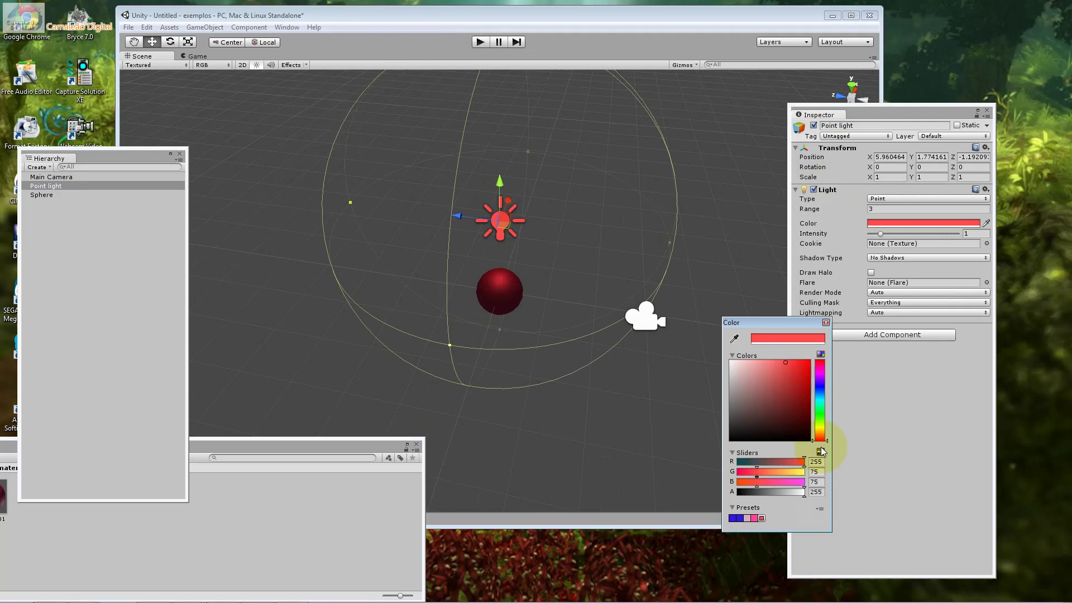
pyautogui.press('Escape')
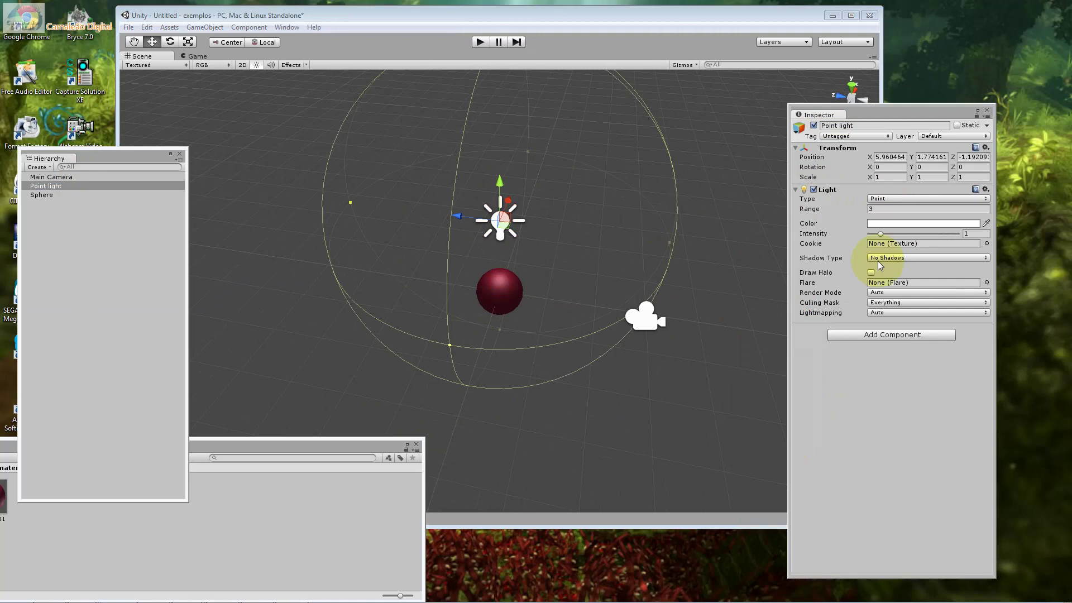
pyautogui.click(878, 260)
pyautogui.click(900, 257)
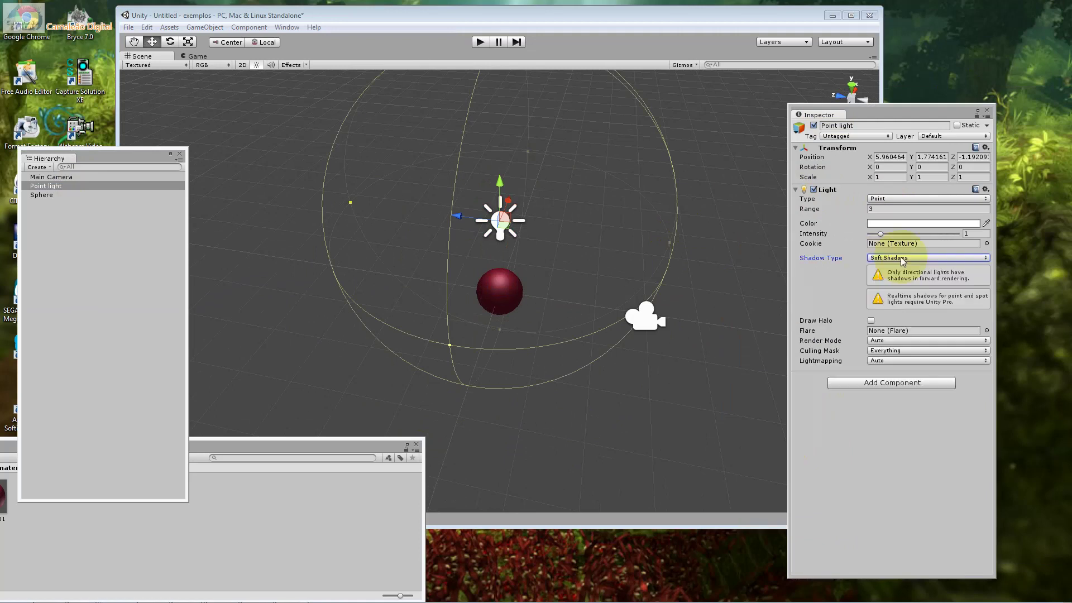
# - Review the shadow types, toggle the halo, and browse flares without picking one
pyautogui.click(901, 258)
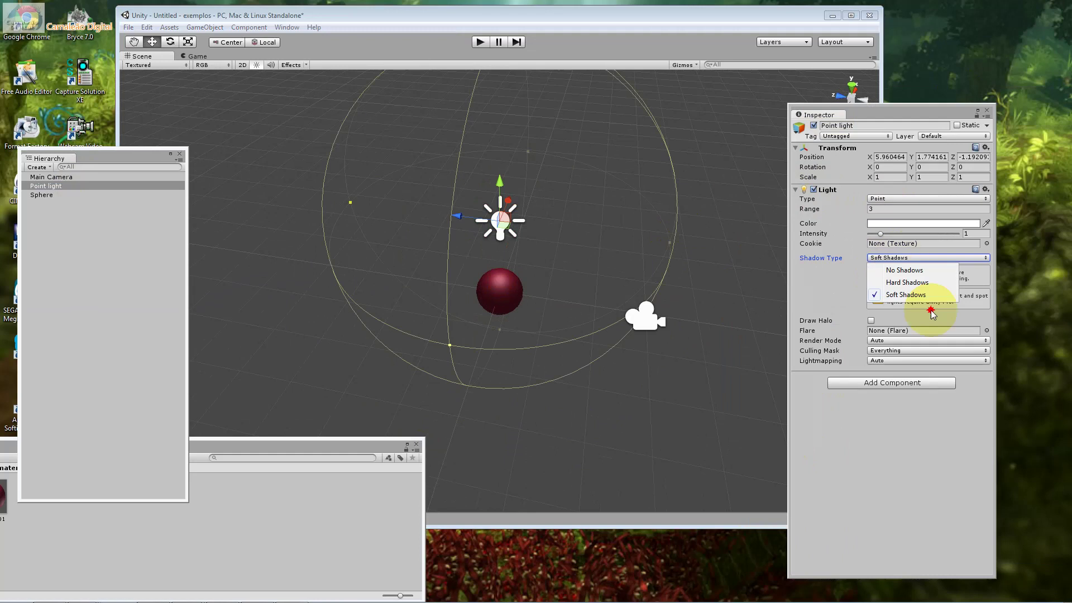
pyautogui.click(931, 310)
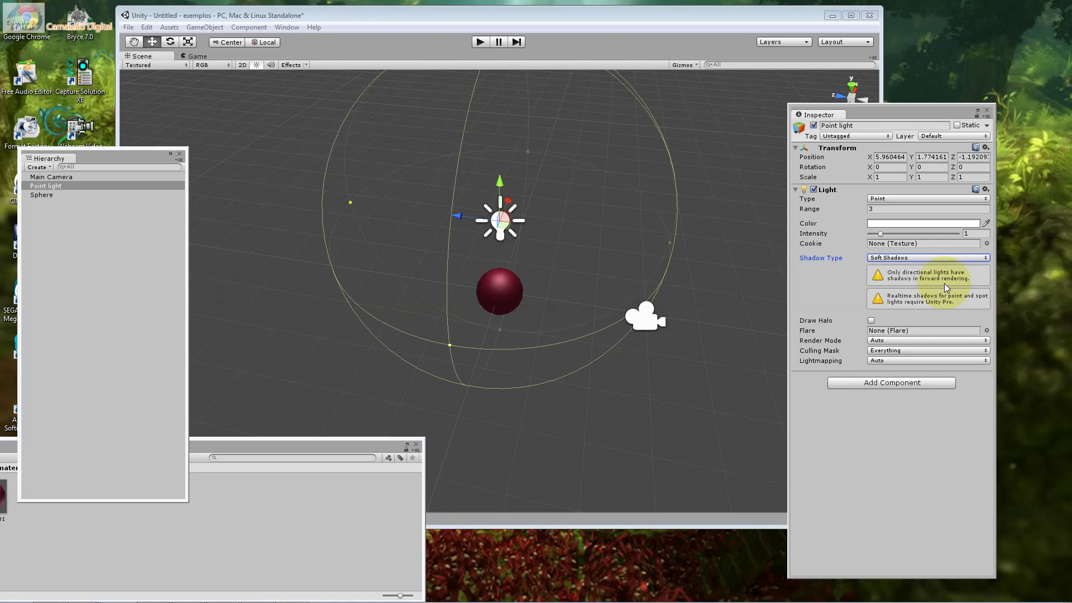
pyautogui.click(871, 321)
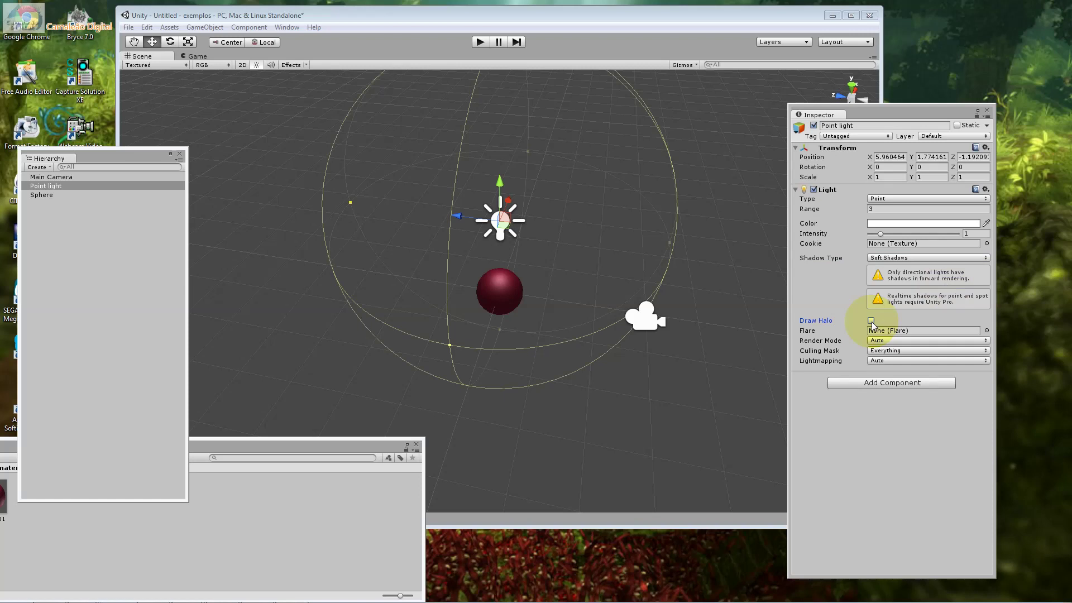
pyautogui.click(986, 330)
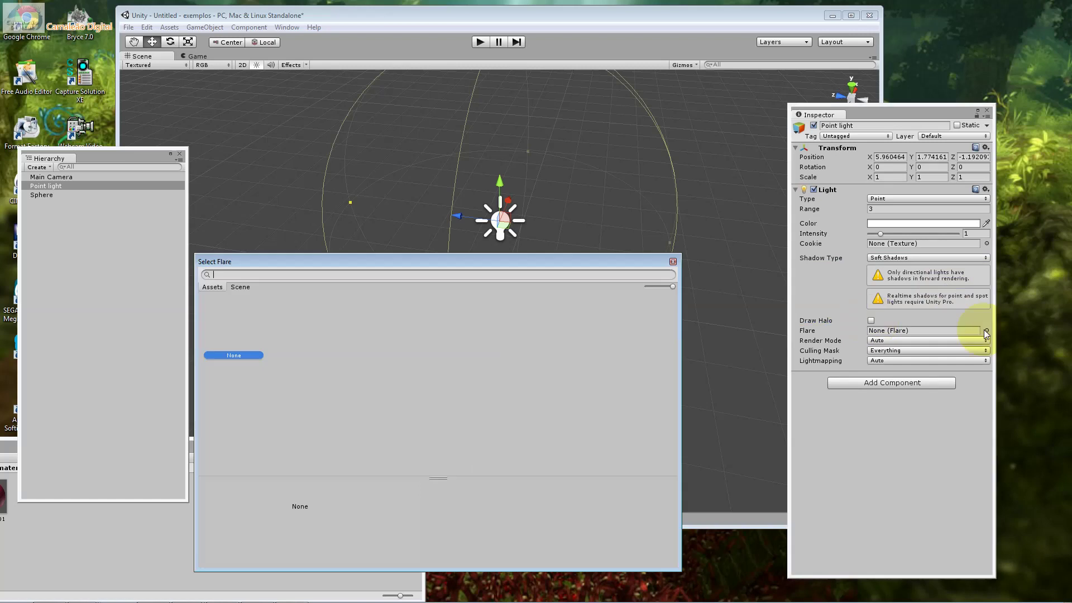
pyautogui.click(843, 349)
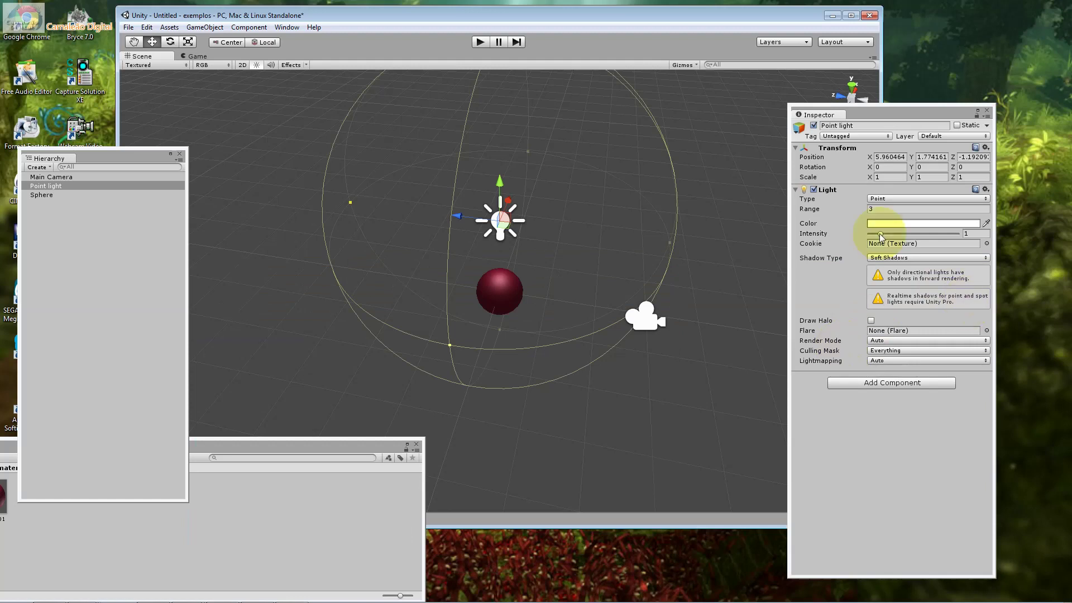
# - Drag the point light's intensity up from 1 to 8
pyautogui.moveTo(880, 235); pyautogui.dragTo(968, 236)
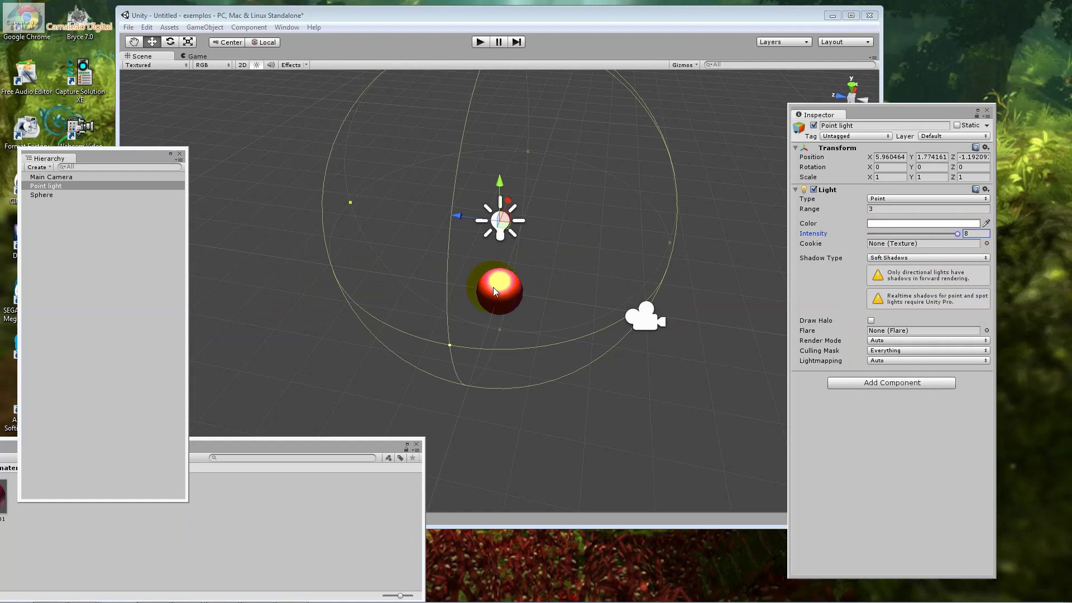
pyautogui.click(508, 228)
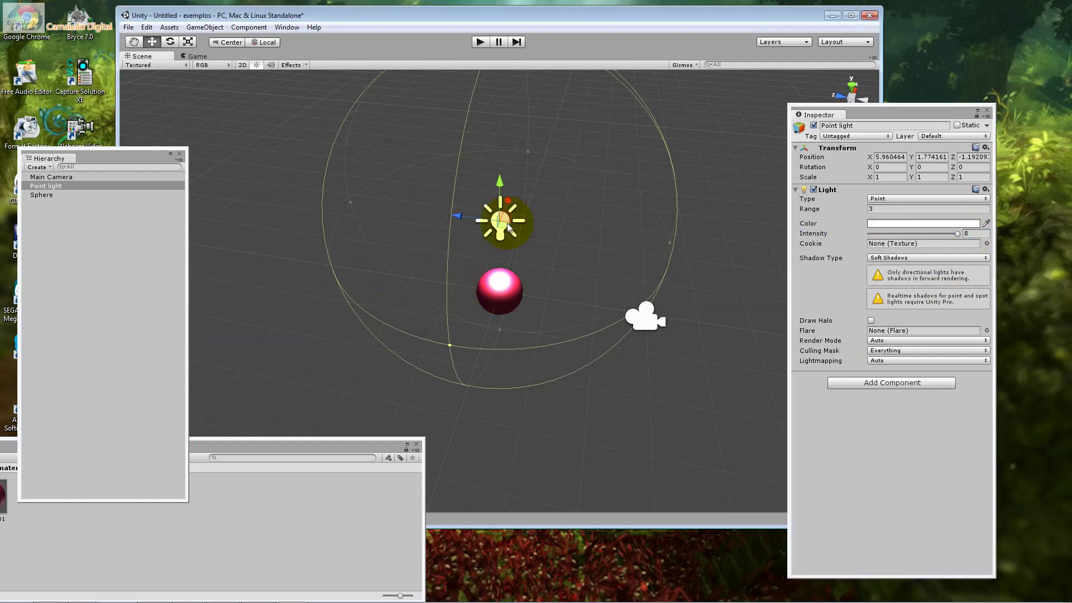
pyautogui.click(61, 187)
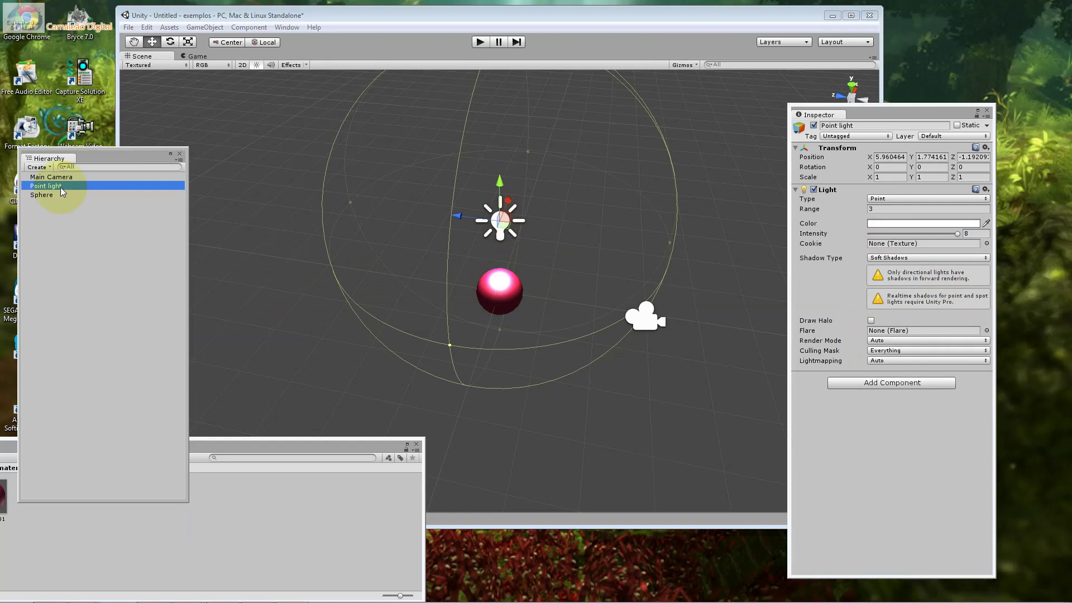
# - Rename the point light to luz01 in the Hierarchy
pyautogui.click(61, 187)
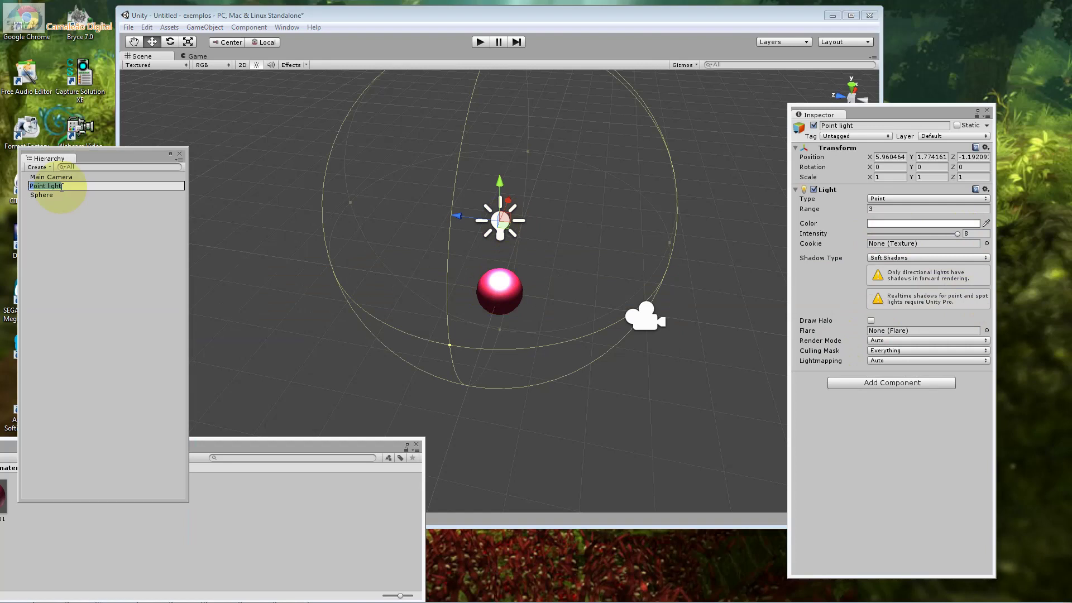
pyautogui.write('luz01')
pyautogui.press('Return')
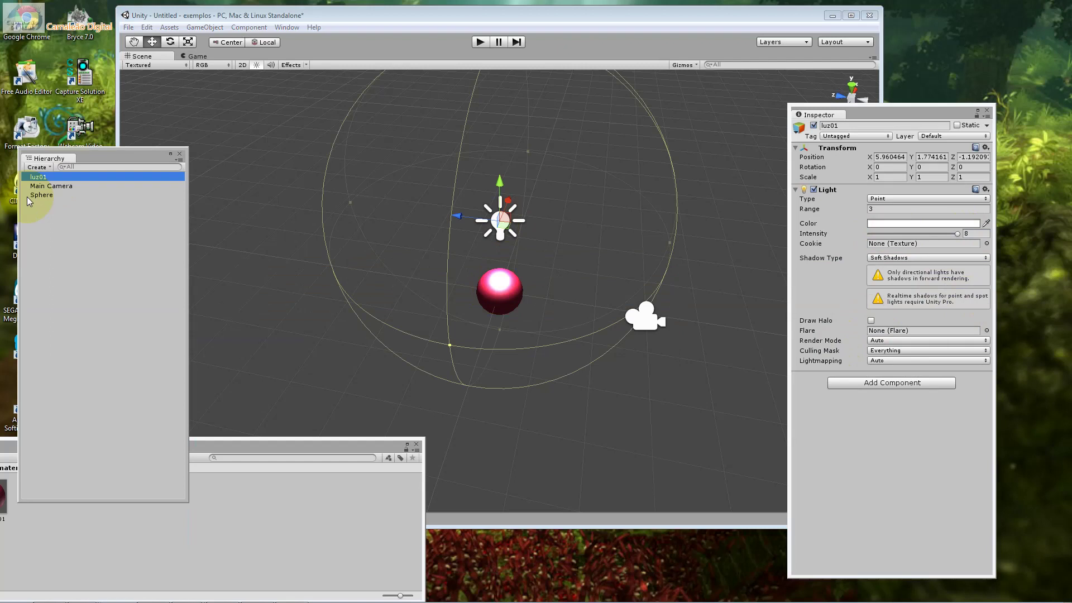
# - Rename the Sphere to esfera
pyautogui.click(41, 194)
pyautogui.click(40, 193)
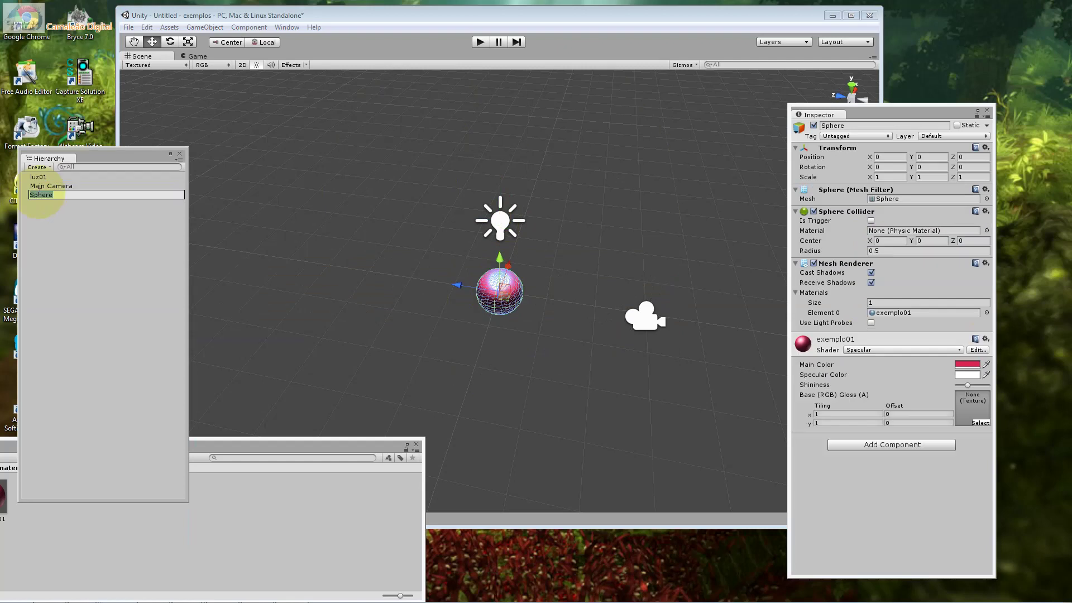
pyautogui.write('esfera')
pyautogui.press('Return')
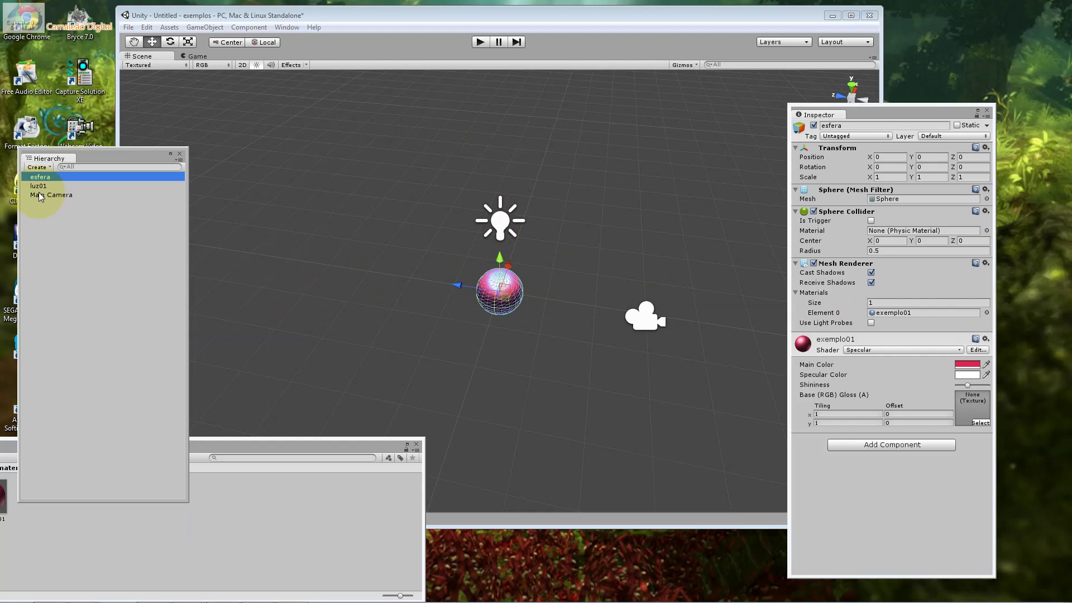
pyautogui.click(537, 226)
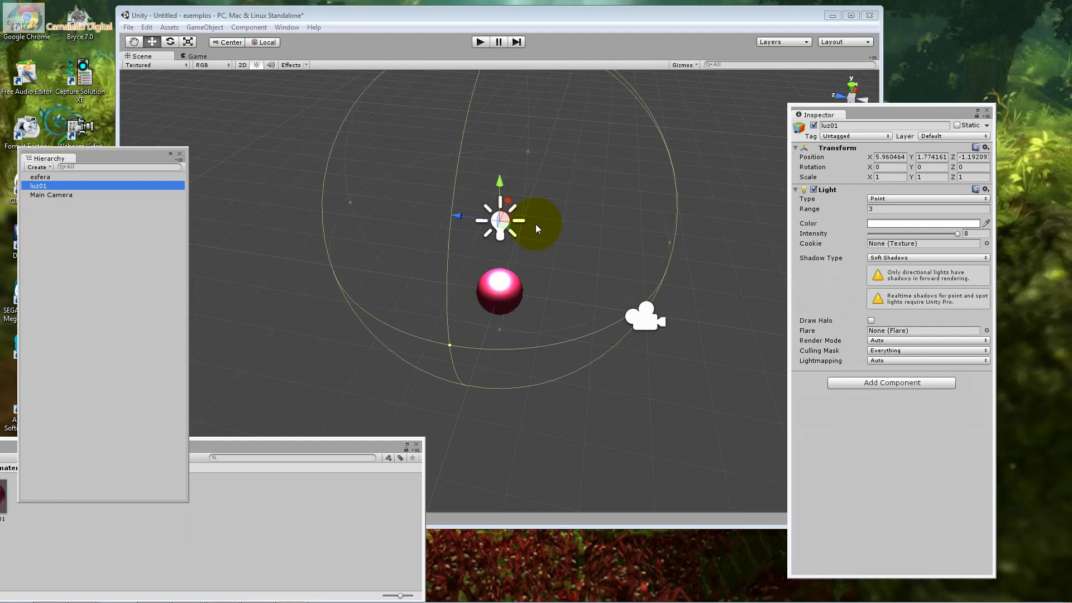
# - Lower luz01's intensity to about 1.12
pyautogui.click(895, 234)
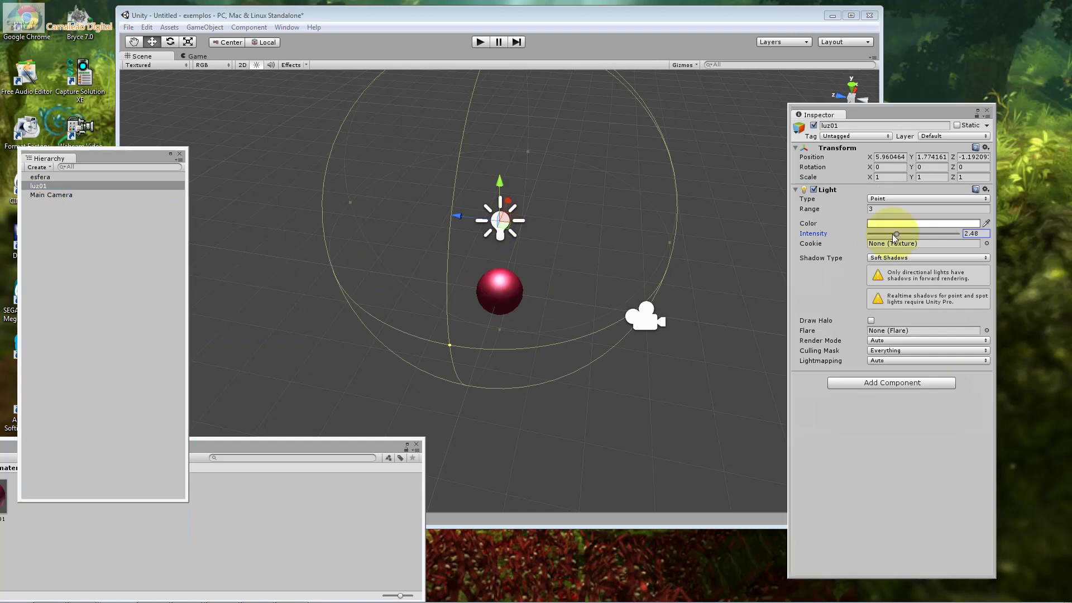
pyautogui.moveTo(895, 238); pyautogui.dragTo(882, 244)
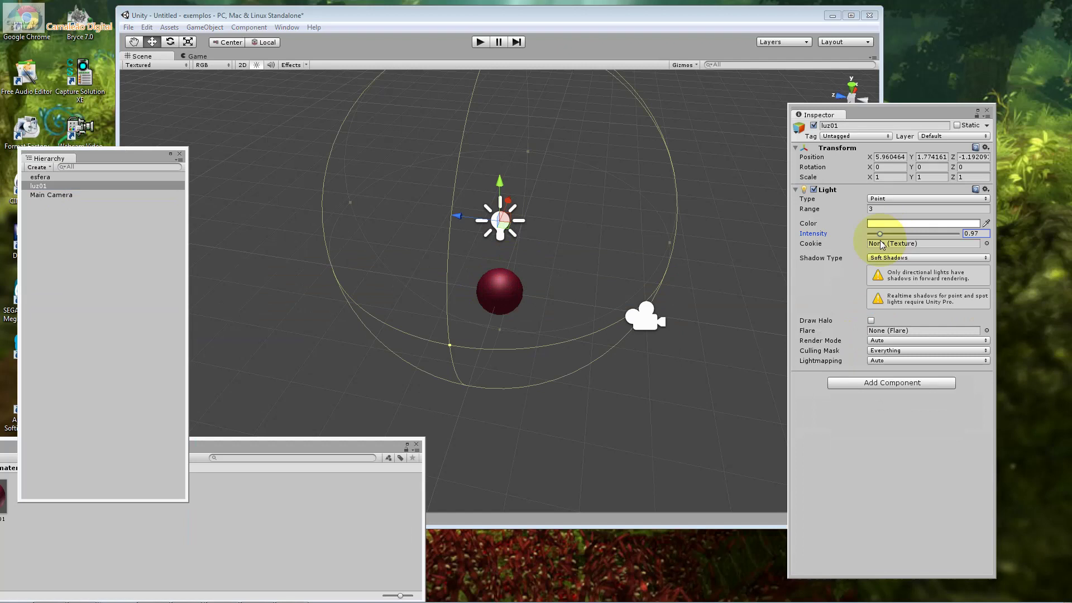
pyautogui.moveTo(881, 245); pyautogui.dragTo(883, 241)
# - Set luz01's range to 3.5 and play the scene to preview the lighting
pyautogui.click(878, 208)
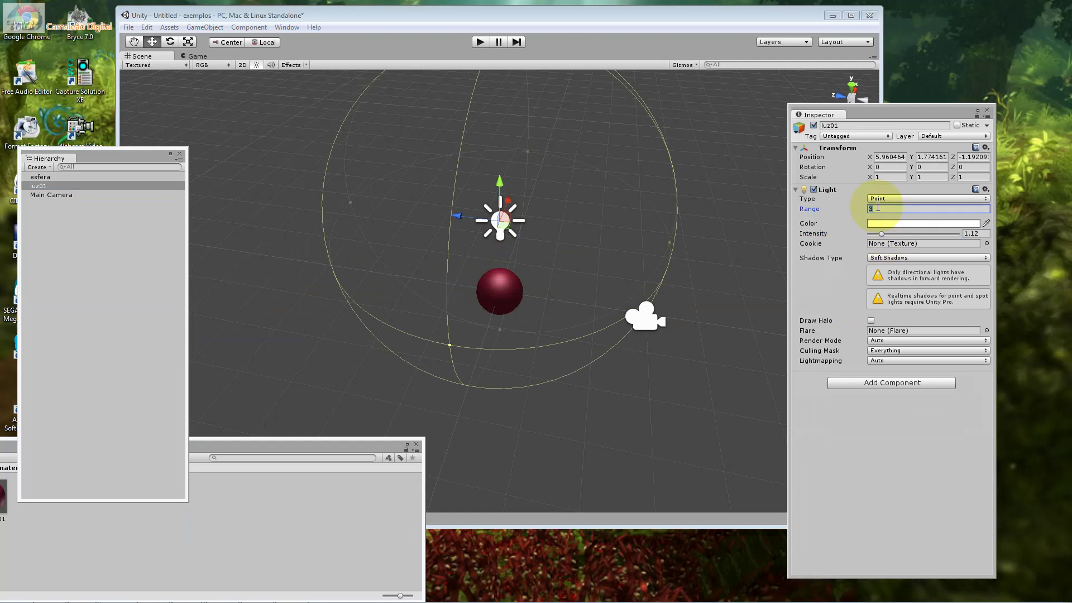
pyautogui.write('6')
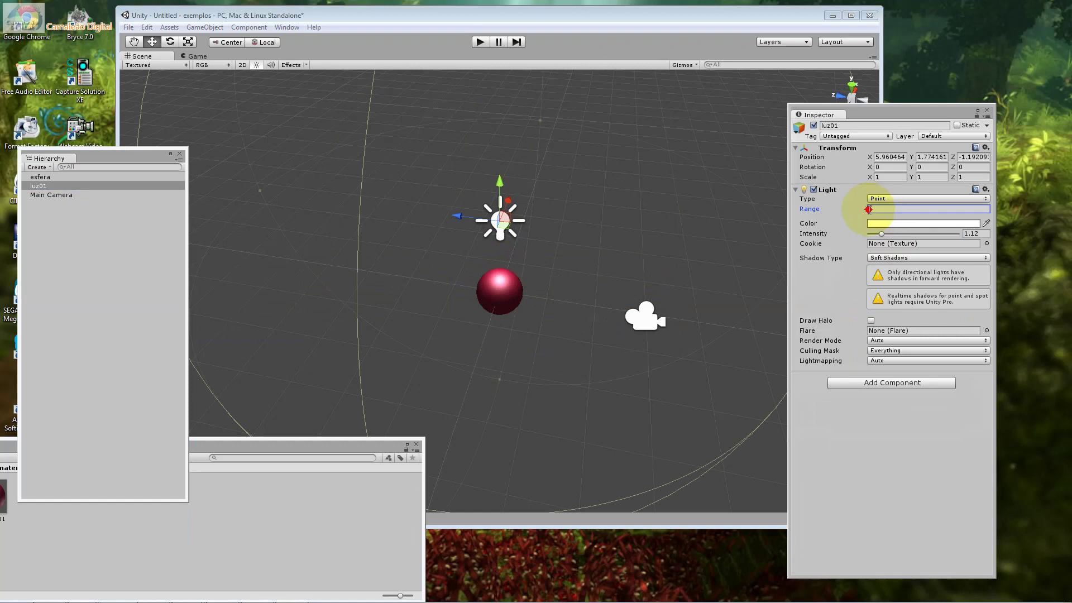
pyautogui.press('BackSpace')
pyautogui.write('3')
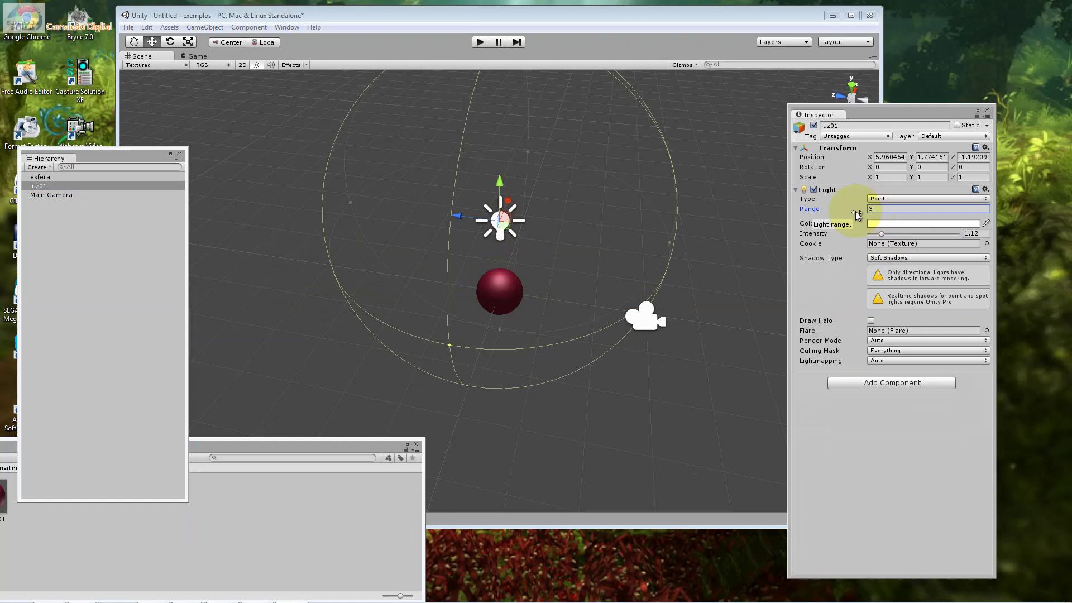
pyautogui.write('.5')
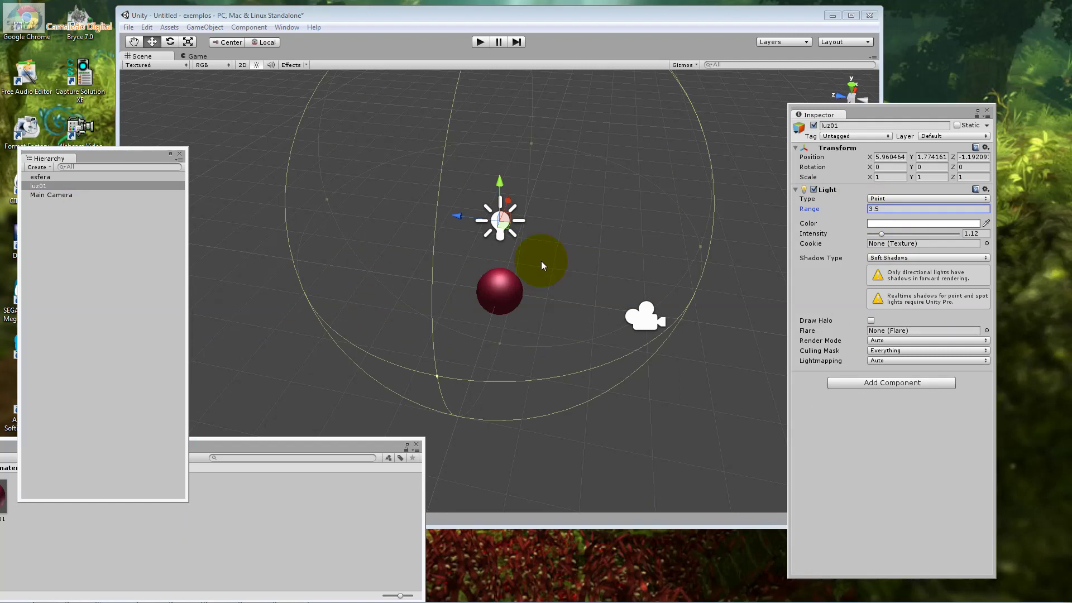
pyautogui.click(479, 42)
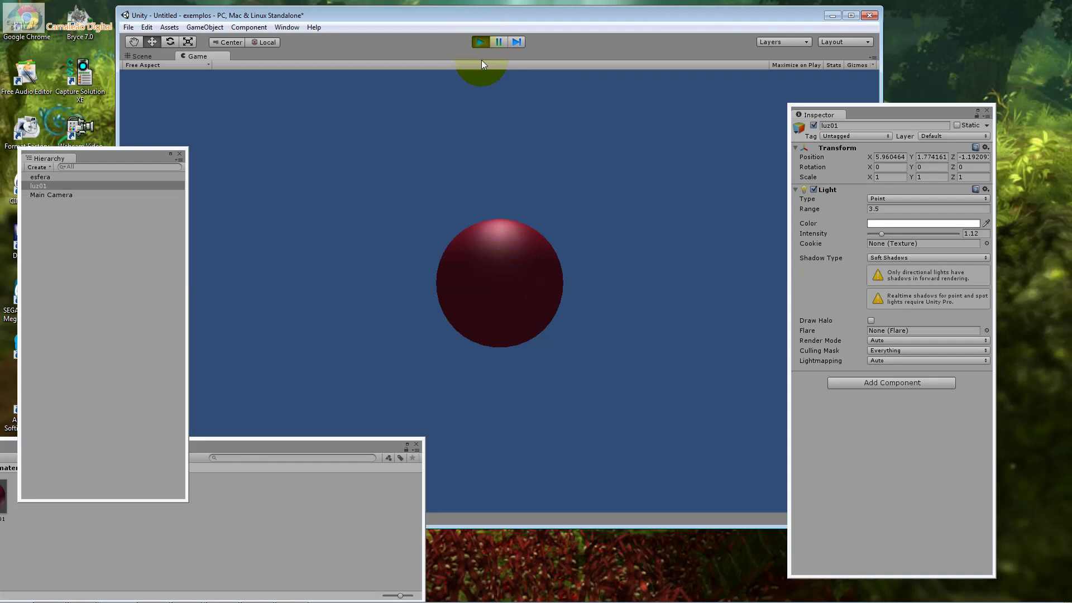
# - Stop play, then move the Main Camera right and turn it around its vertical axis
pyautogui.hotkey('ctrl', 'p')
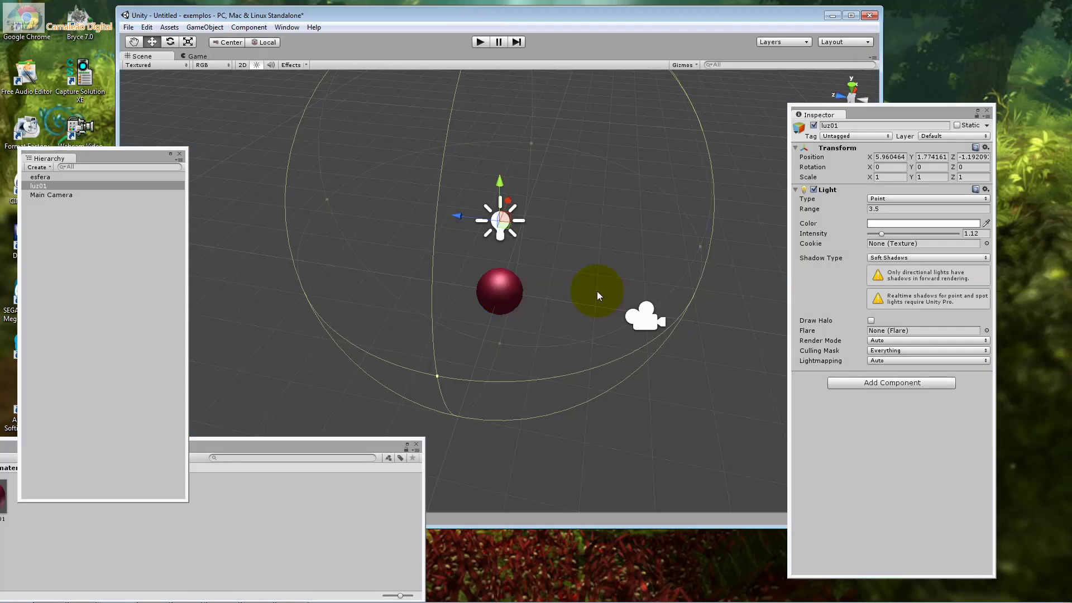
pyautogui.click(645, 315)
pyautogui.click(852, 85)
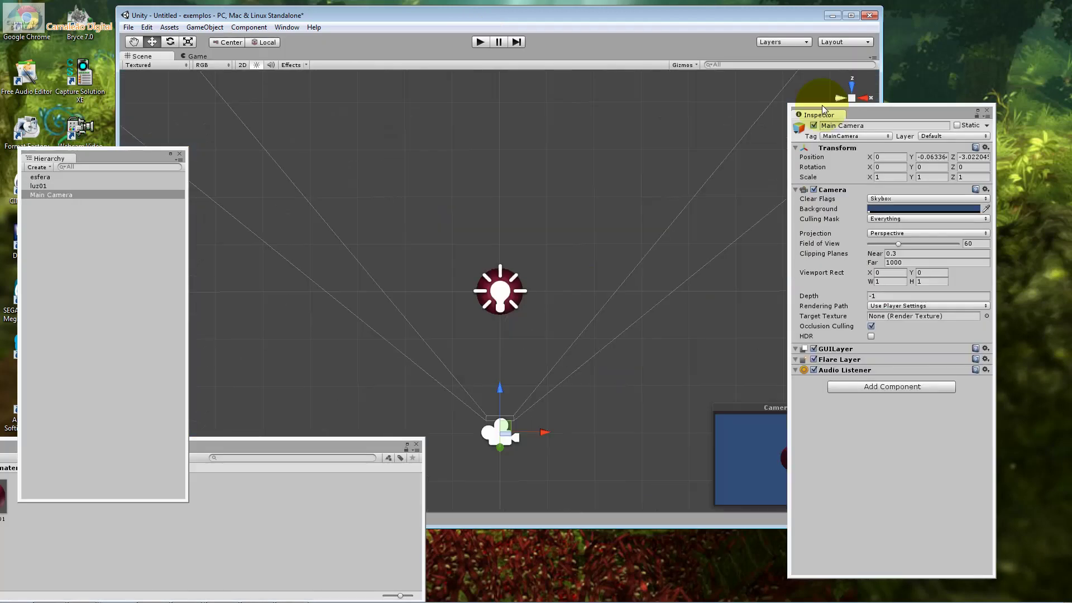
pyautogui.scroll(-3, 506, 379)
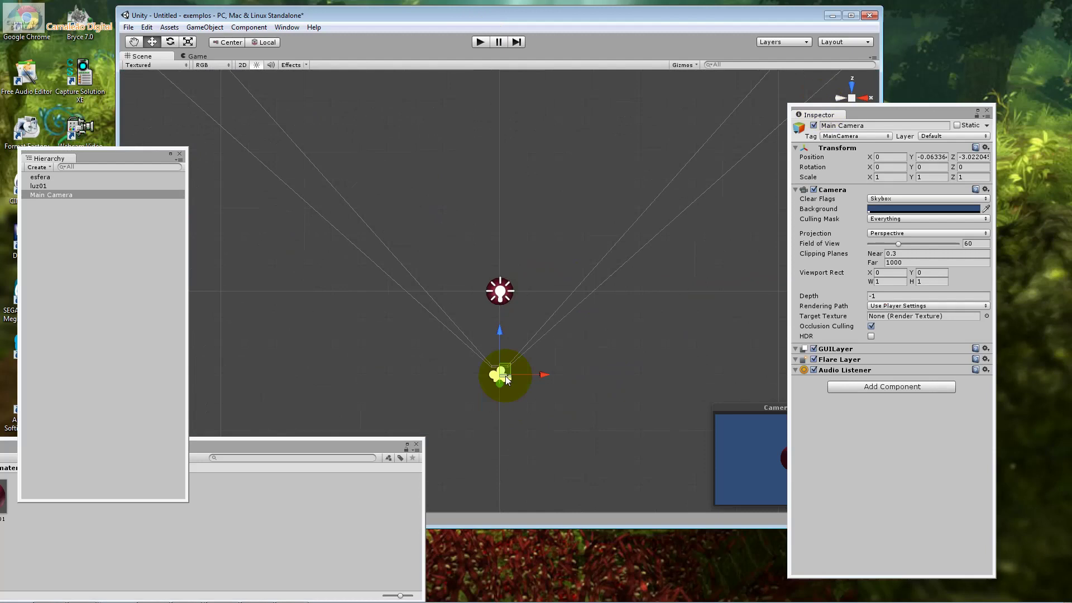
pyautogui.moveTo(507, 380); pyautogui.dragTo(565, 388)
pyautogui.click(171, 42)
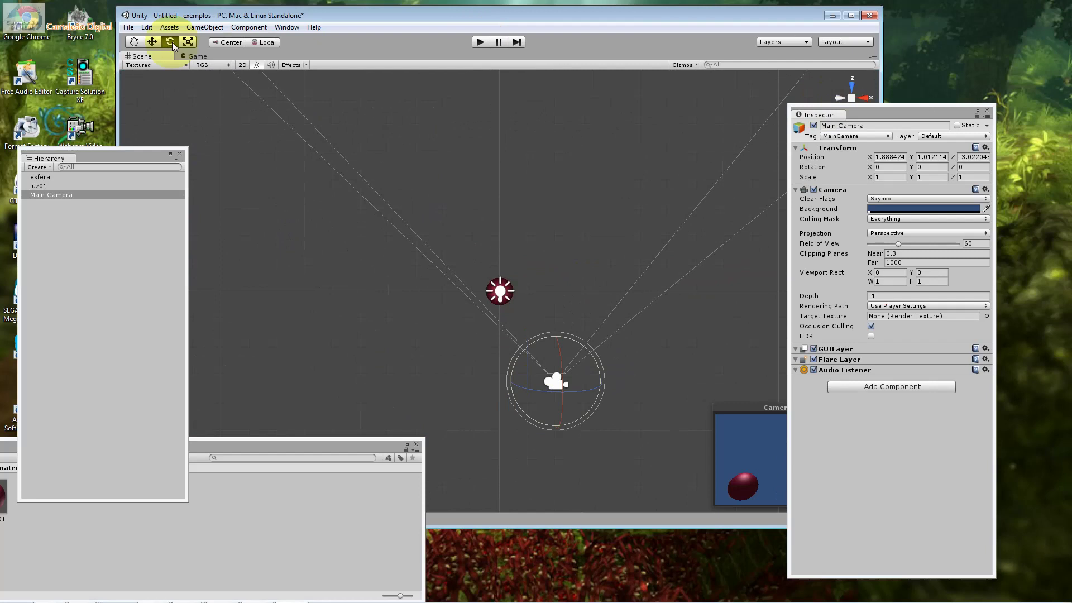
pyautogui.moveTo(535, 339); pyautogui.dragTo(519, 350)
# - Check the camera's transform values, tilt it, undo back to the original placement, and play
pyautogui.click(884, 158)
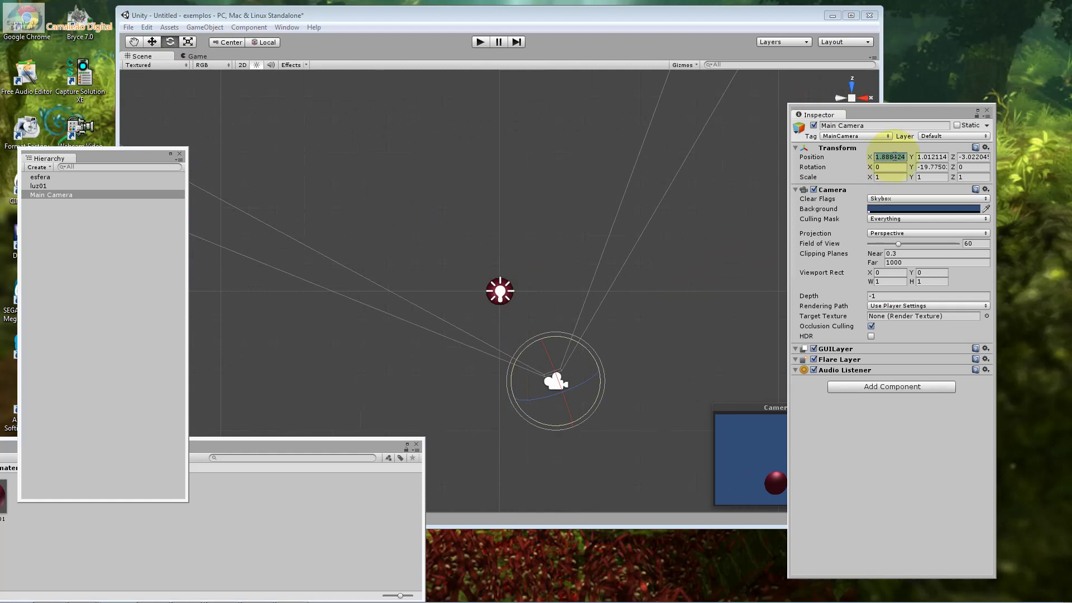
pyautogui.press('Tab')
pyautogui.press('Tab')
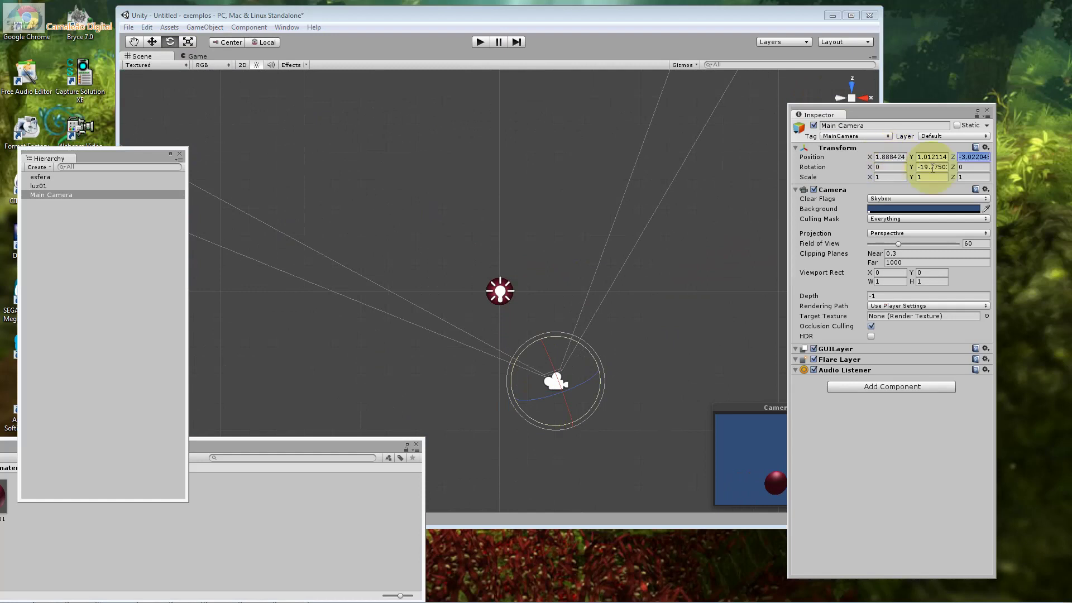
pyautogui.press('Tab')
pyautogui.press('Tab')
pyautogui.press('Tab')
pyautogui.click(897, 177)
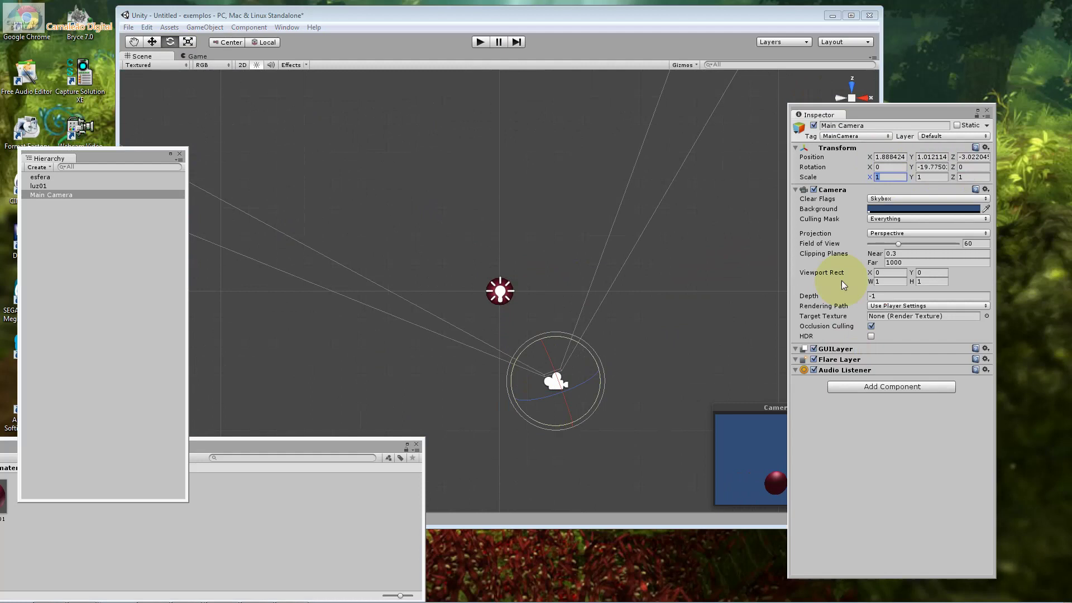
pyautogui.moveTo(546, 343)
pyautogui.mouseDown()
pyautogui.moveTo(766, 441)
pyautogui.moveTo(515, 380)
pyautogui.moveTo(529, 382)
pyautogui.moveTo(486, 432)
pyautogui.mouseUp()
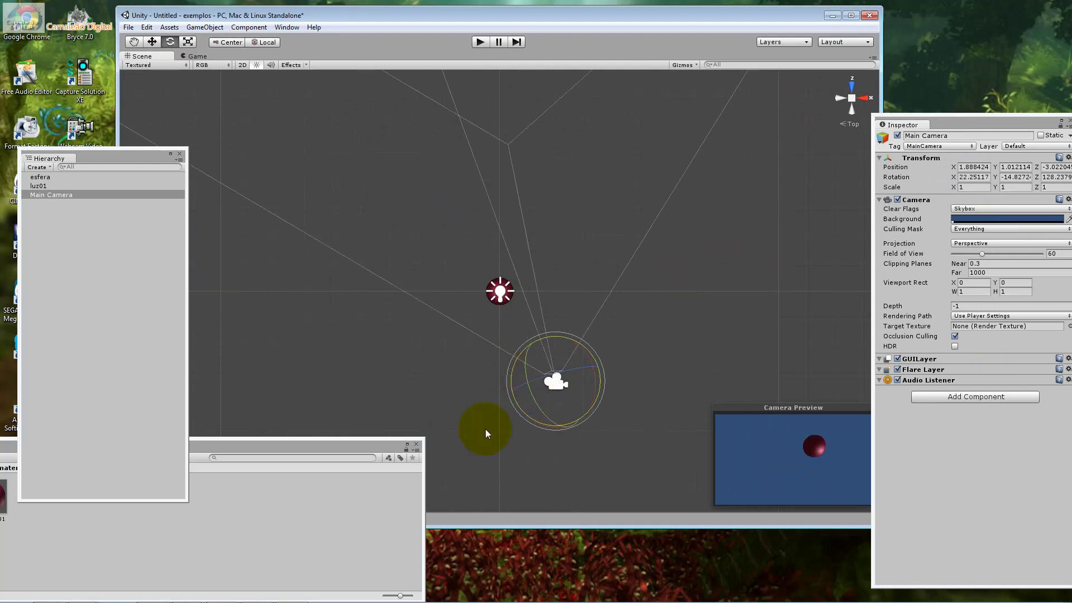
pyautogui.hotkey('ctrl', 'z')
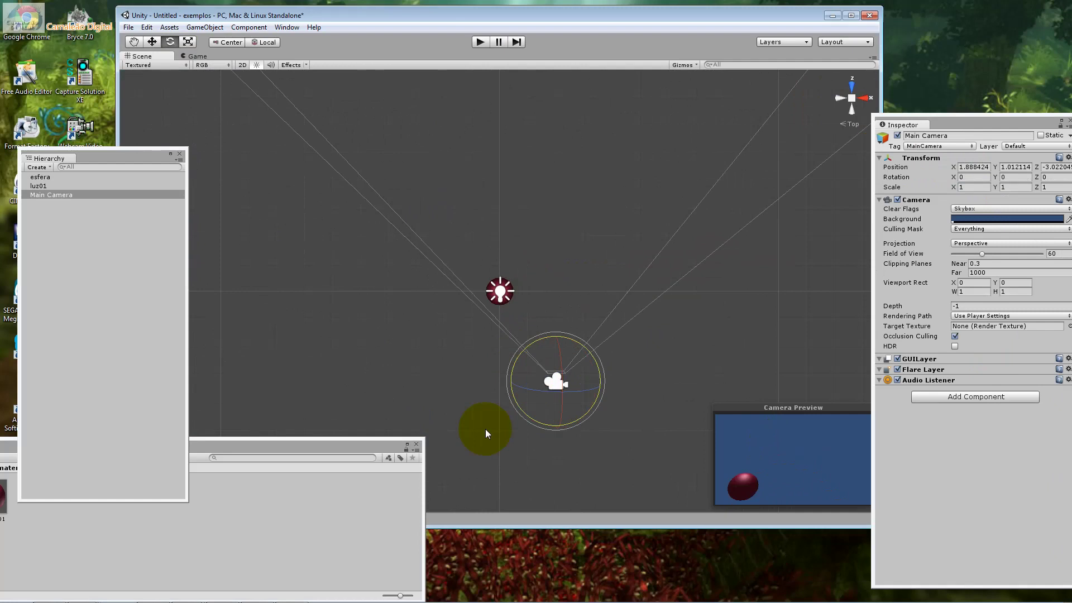
pyautogui.hotkey('ctrl', 'z')
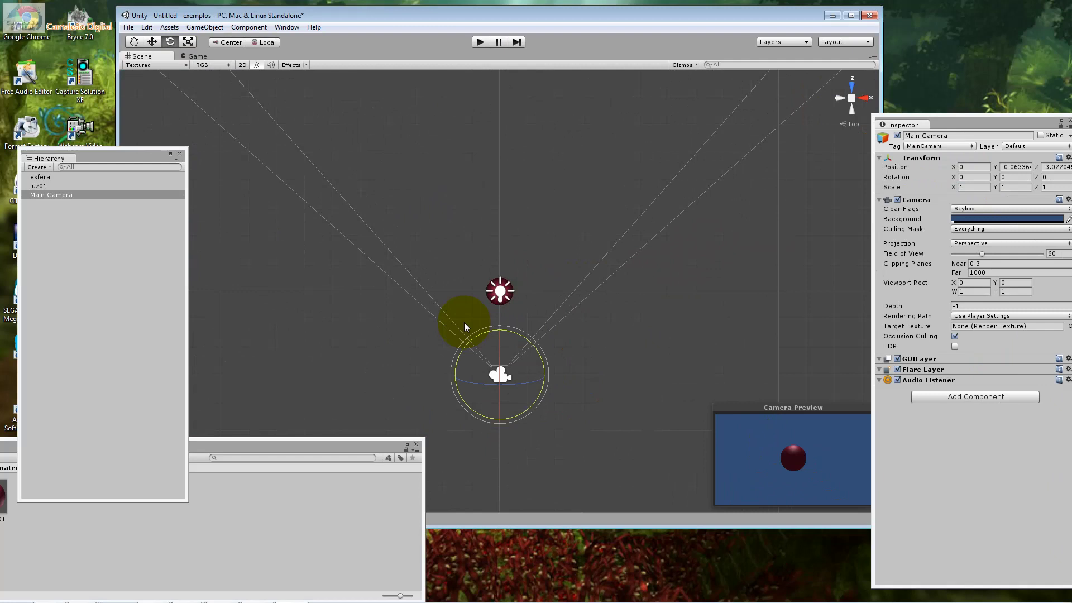
pyautogui.click(479, 41)
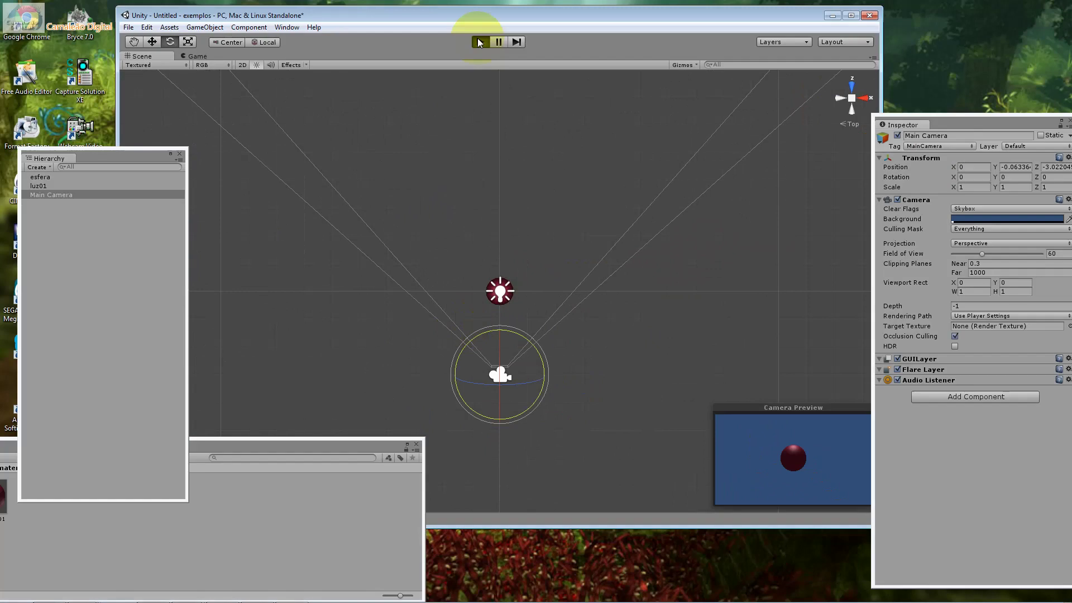
# - Stop play and browse folders in the Save Scene As dialog, then cancel it
pyautogui.click(479, 42)
pyautogui.click(129, 27)
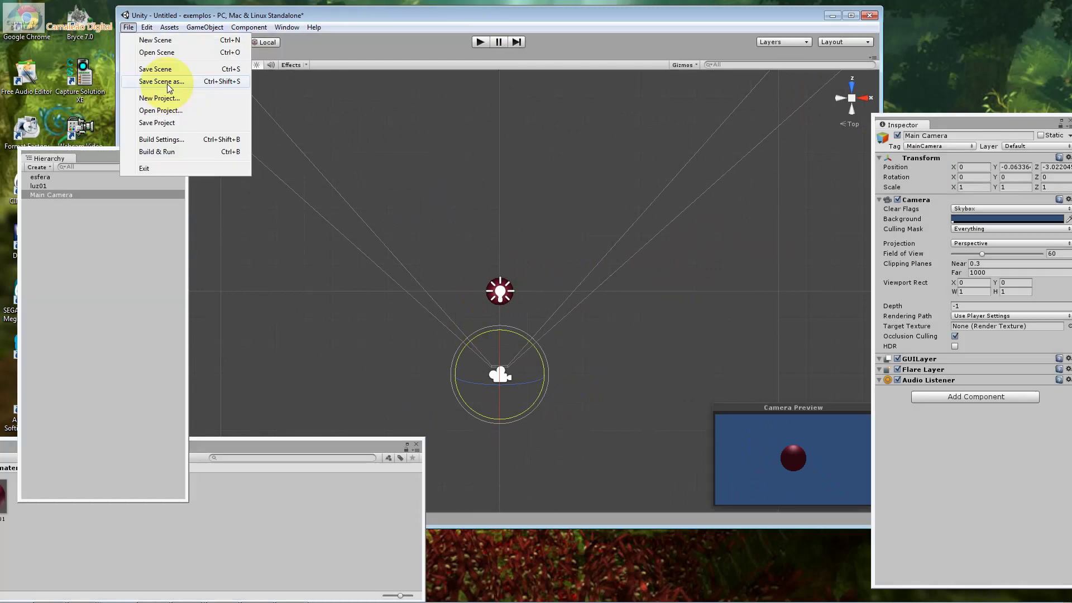
pyautogui.click(167, 82)
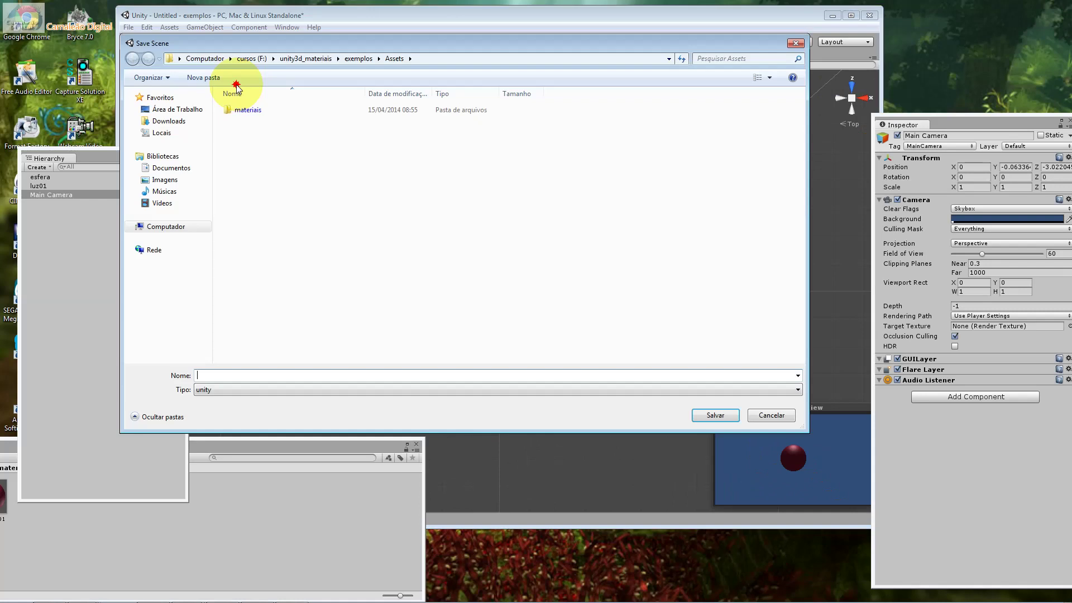
pyautogui.hotkey('alt', 'Up')
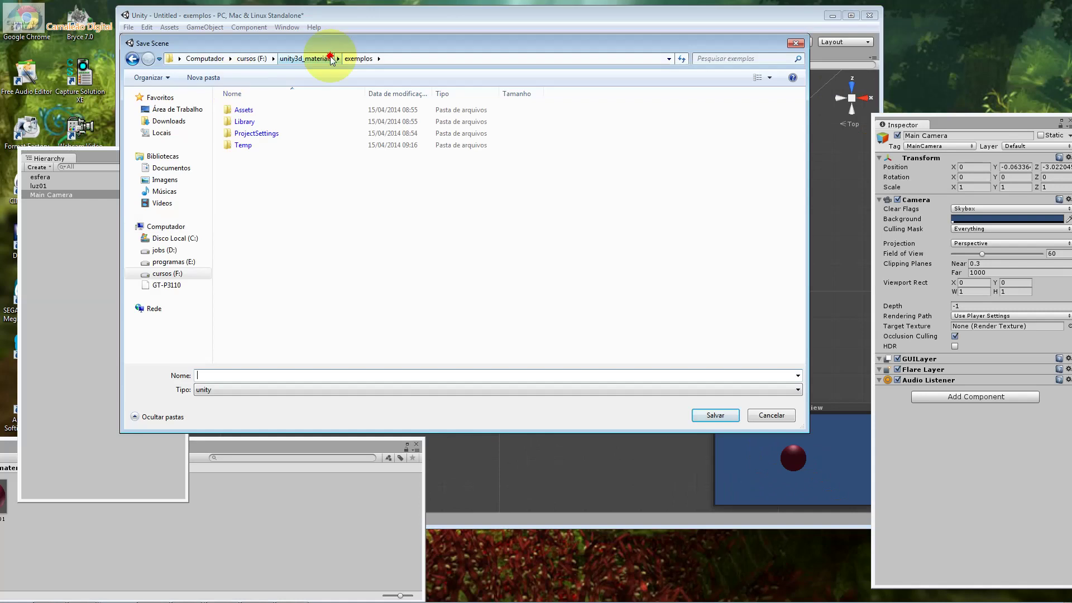
pyautogui.click(329, 58)
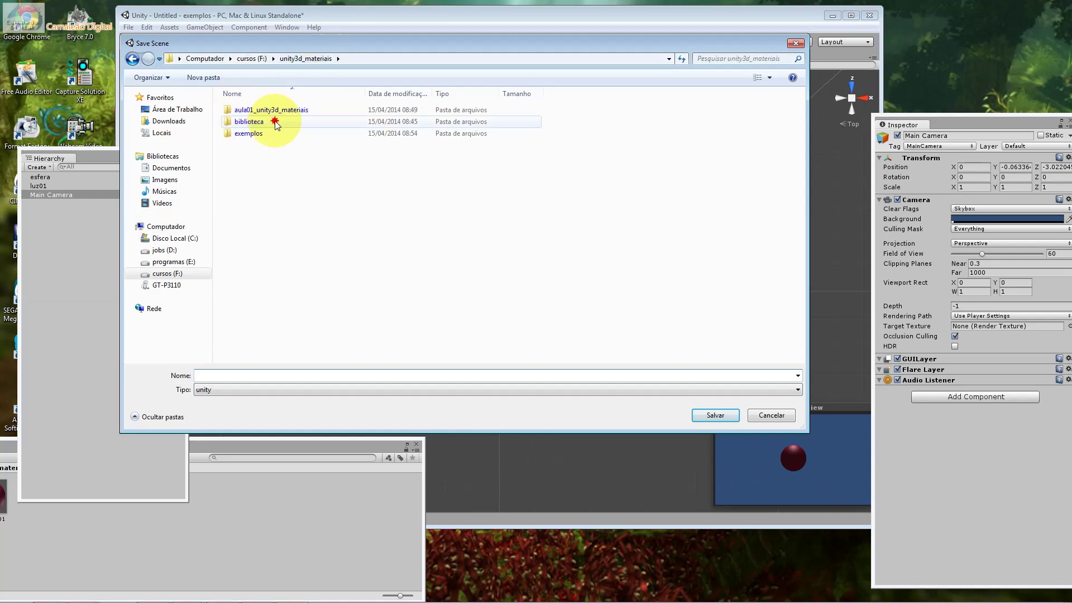
pyautogui.doubleClick(278, 110)
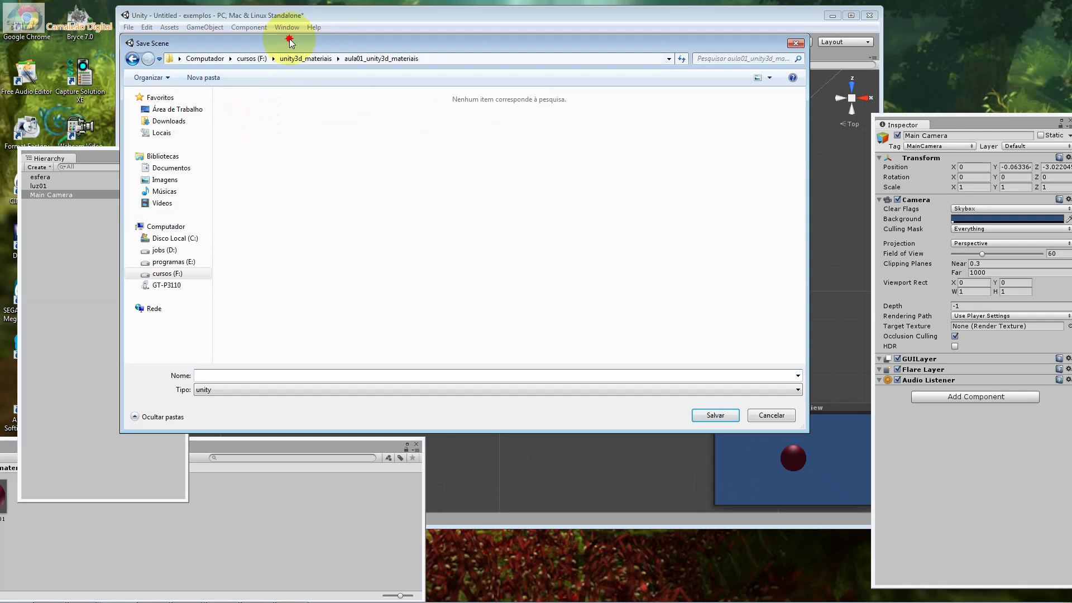
pyautogui.press('Escape')
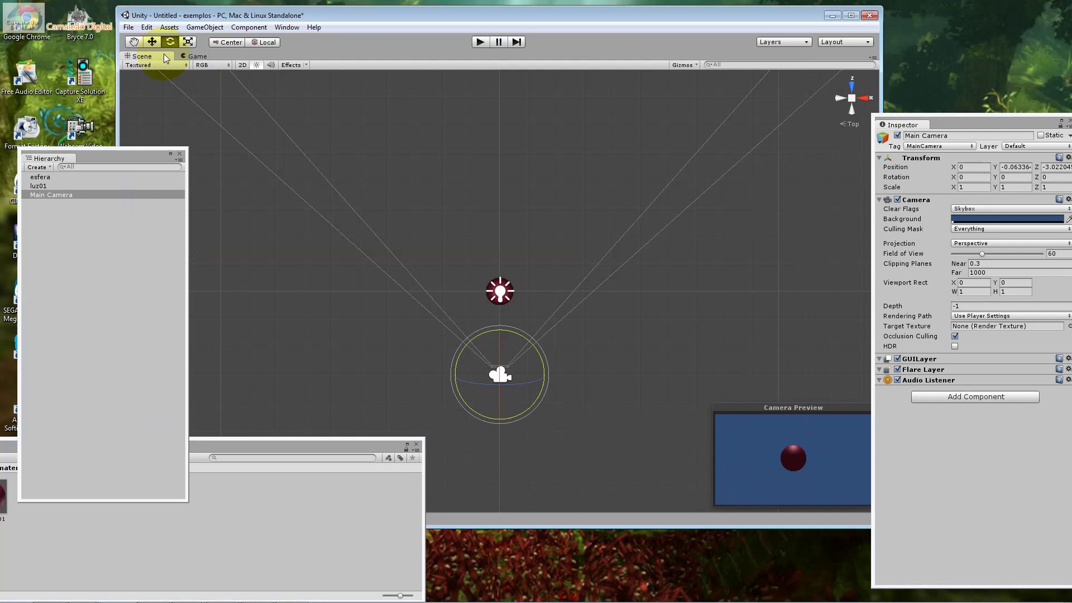
# - Save the scene as exemplo01 in the Assets folder
pyautogui.hotkey('ctrl', 's')
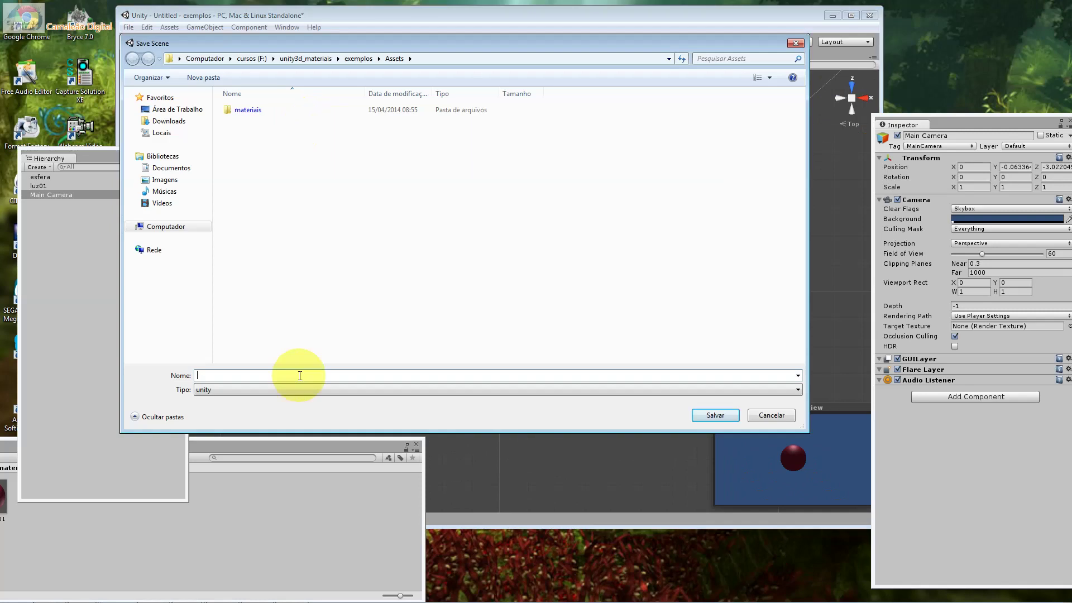
pyautogui.write('exe')
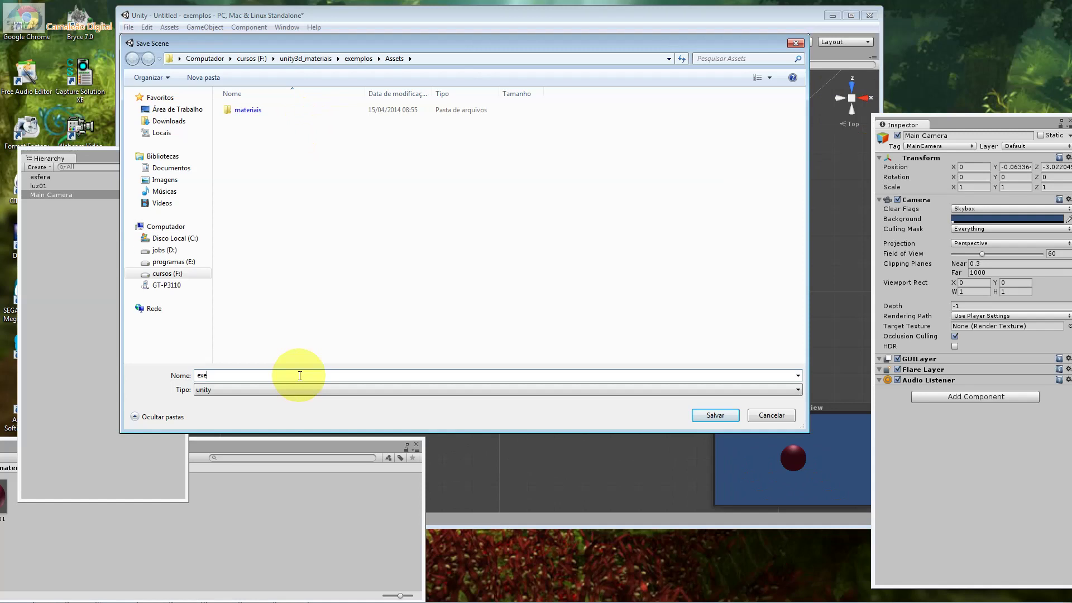
pyautogui.write('mp')
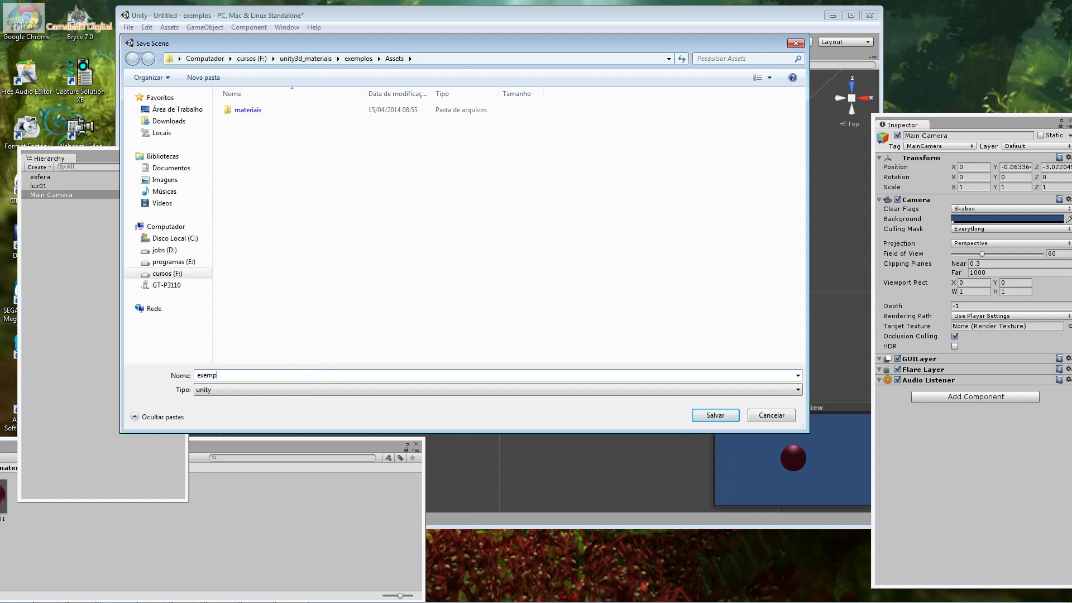
pyautogui.write('lo01')
pyautogui.press('Return')
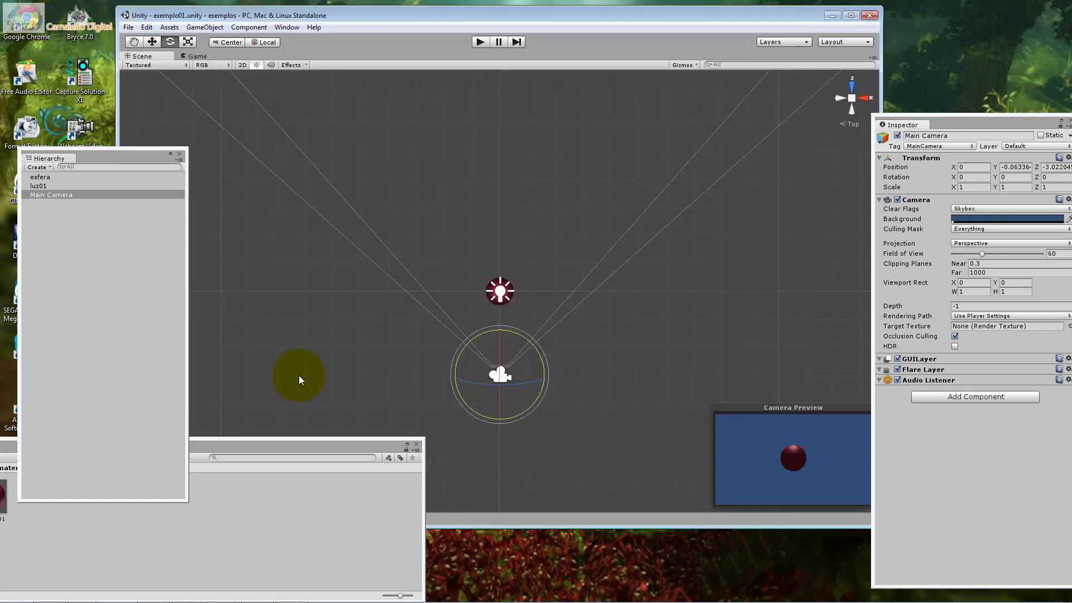